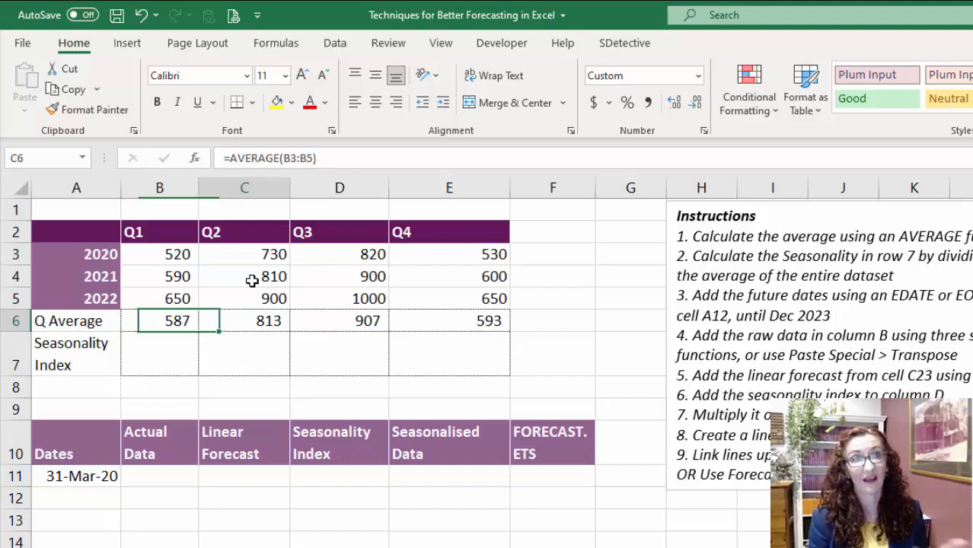
- Enter a formula in B7 averaging the entire quarterly dataset B3:E5 with absolute references
{"action": "key", "text": "Right"}
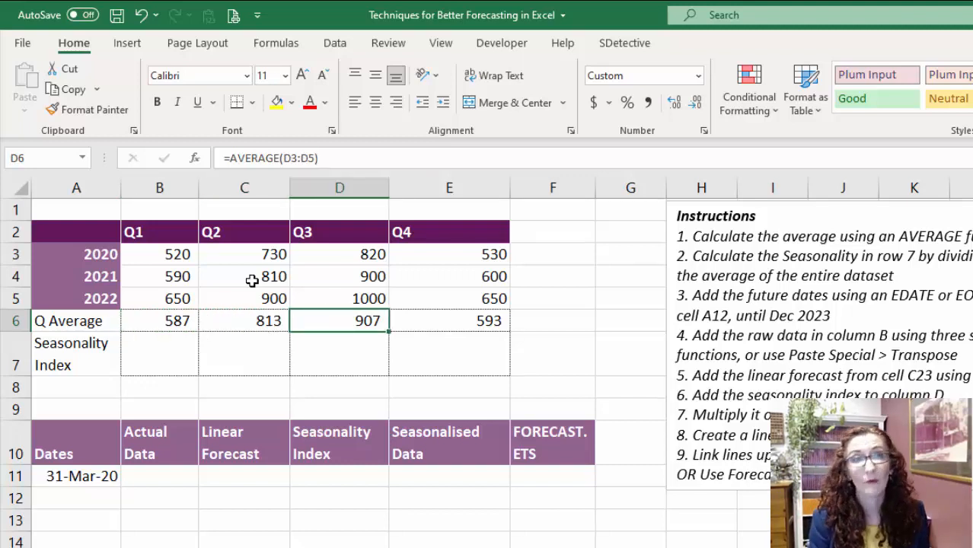
{"action": "key", "text": "Right"}
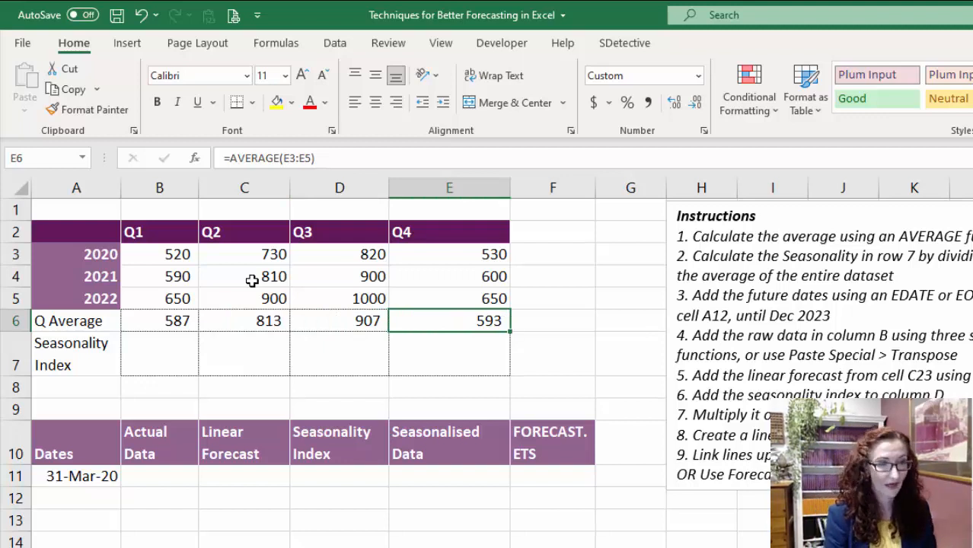
{"action": "key", "text": "Left"}
{"action": "key", "text": "Left"}
{"action": "key", "text": "Left"}
{"action": "key", "text": "Down"}
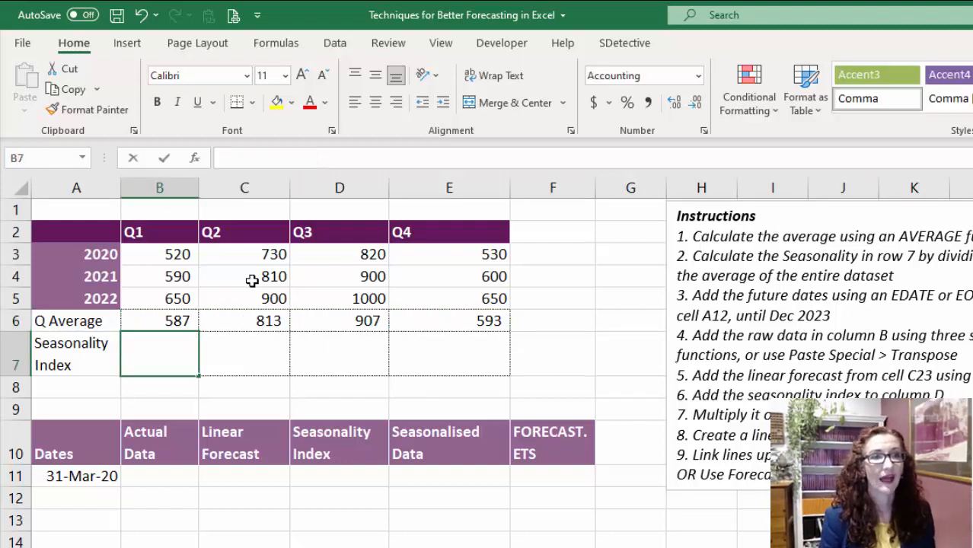
{"action": "type", "text": "=average("}
{"action": "key", "text": "Up"}
{"action": "key", "text": "Up"}
{"action": "key", "text": "Up"}
{"action": "key", "text": "Up"}
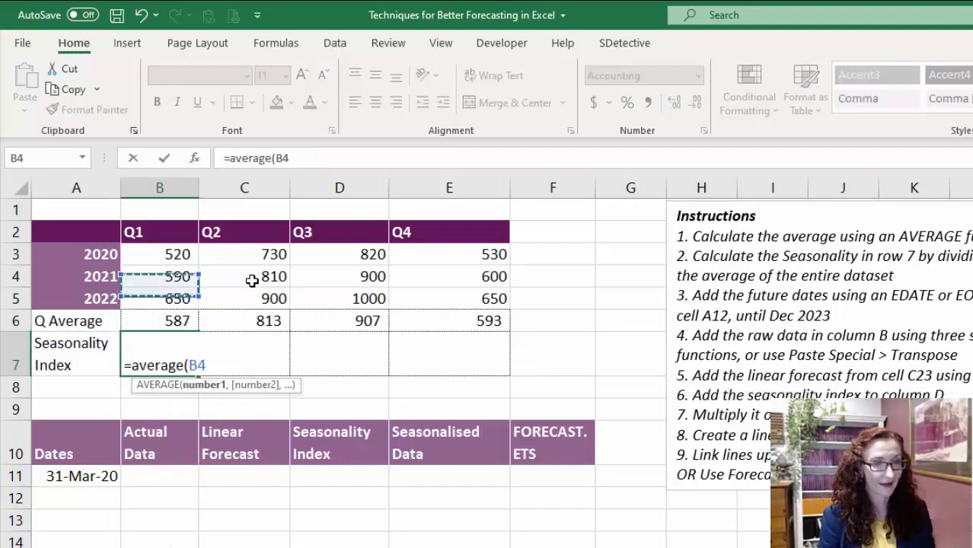
{"action": "key", "text": "ctrl+shift+Right"}
{"action": "key", "text": "ctrl+shift+Down"}
{"action": "key", "text": "shift+Up"}
{"action": "key", "text": "F4"}
{"action": "key", "text": "Return"}
{"action": "key", "text": "Up"}
{"action": "key", "text": "ctrl+c"}
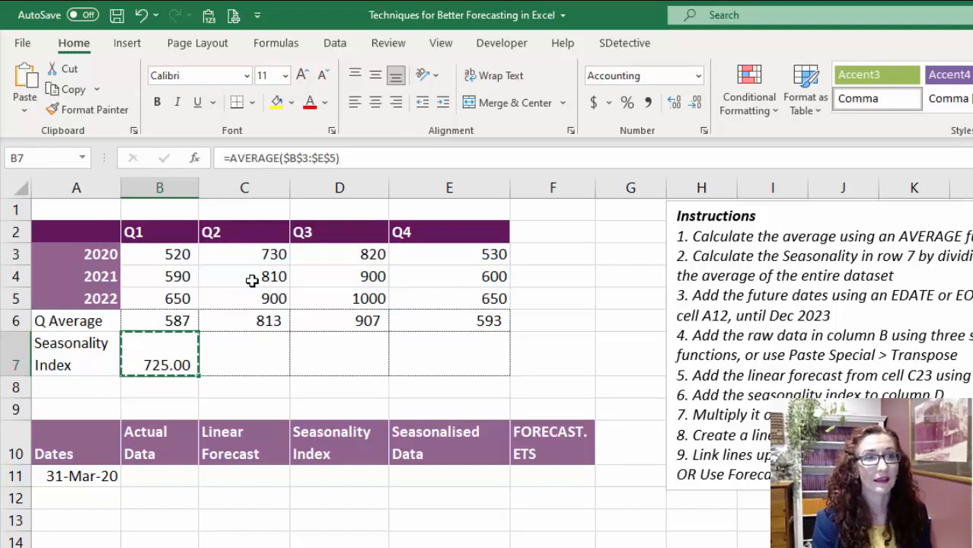
- Turn B7 into the Q1 seasonality index by dividing the Q1 average by the dataset average: =B6/AVERAGE($B$3:$E$5)
{"action": "key", "text": "F2"}
{"action": "left_click", "coordinate": [133, 364]}
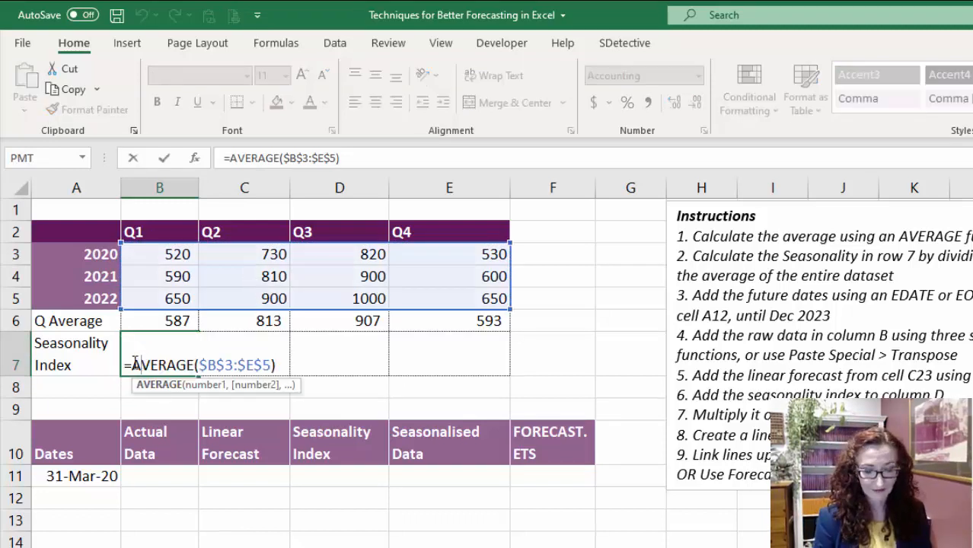
{"action": "left_click", "coordinate": [174, 325]}
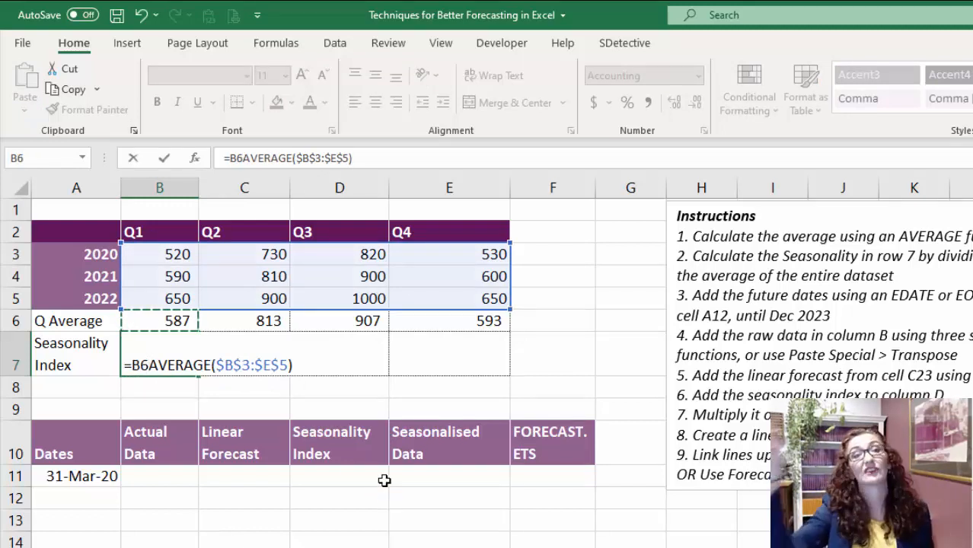
{"action": "type", "text": "/"}
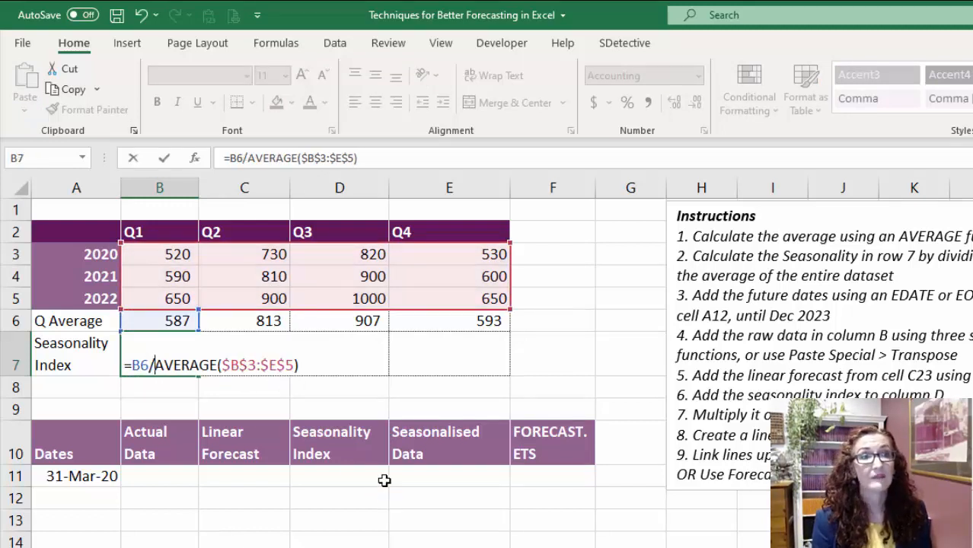
{"action": "key", "text": "ctrl+Return"}
{"action": "key", "text": "ctrl+c"}
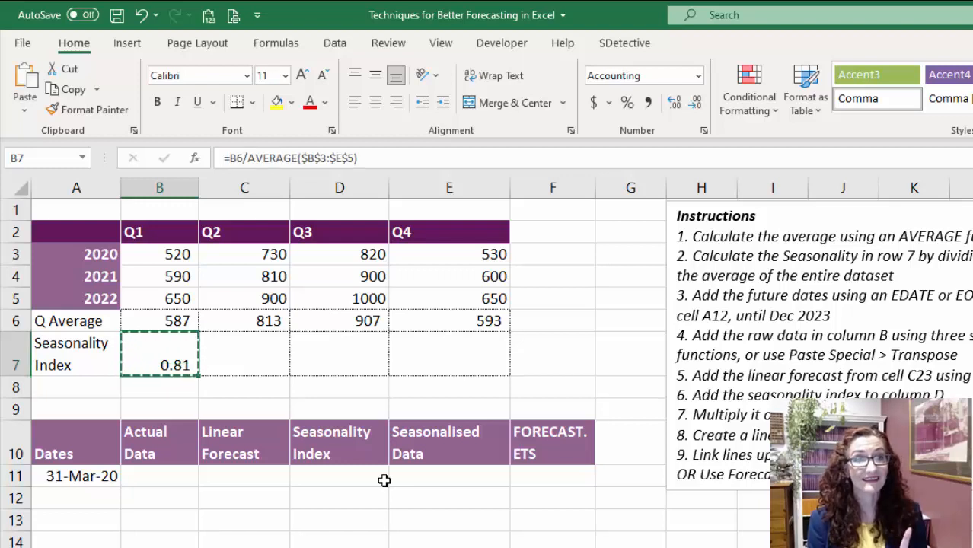
{"action": "key", "text": "F2"}
{"action": "key", "text": "Escape"}
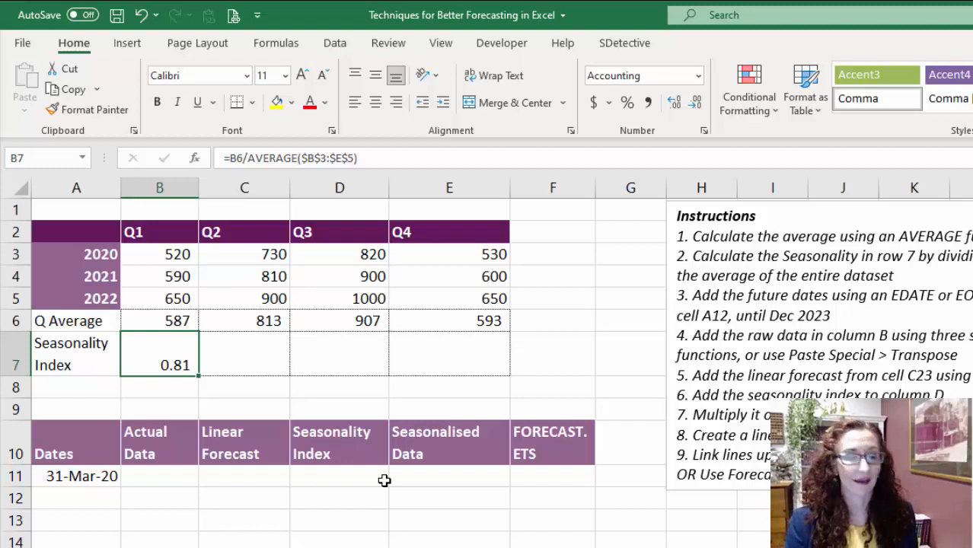
- Copy the Q1 seasonality index formula across to the other quarters in C7:E7
{"action": "key", "text": "ctrl+c"}
{"action": "key", "text": "shift+Right"}
{"action": "key", "text": "shift+Right"}
{"action": "key", "text": "shift+Right"}
{"action": "key", "text": "Return"}
{"action": "key", "text": "Right"}
{"action": "key", "text": "Right"}
{"action": "key", "text": "Right"}
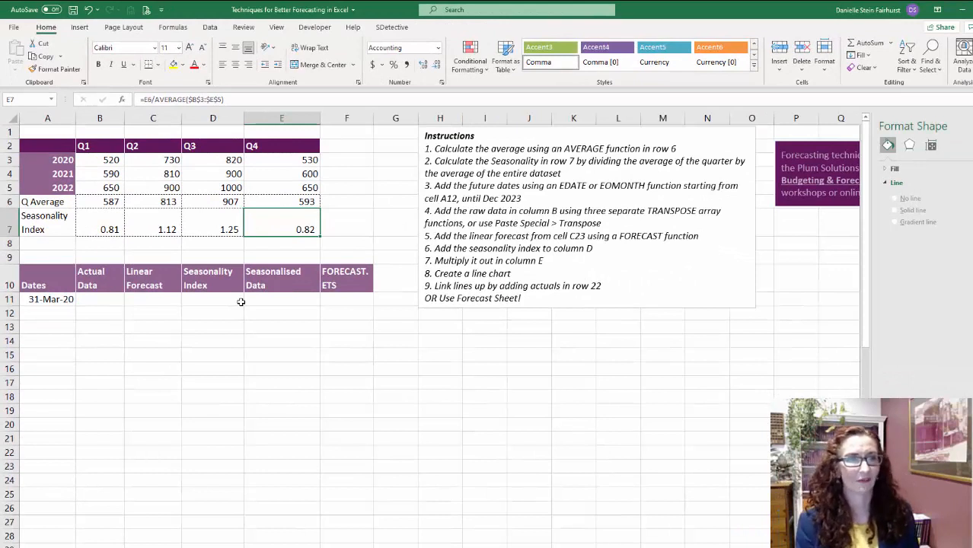
- Enter =EOMONTH(A11,3) in A12 to calculate the next quarter-end date
{"action": "left_click", "coordinate": [68, 299]}
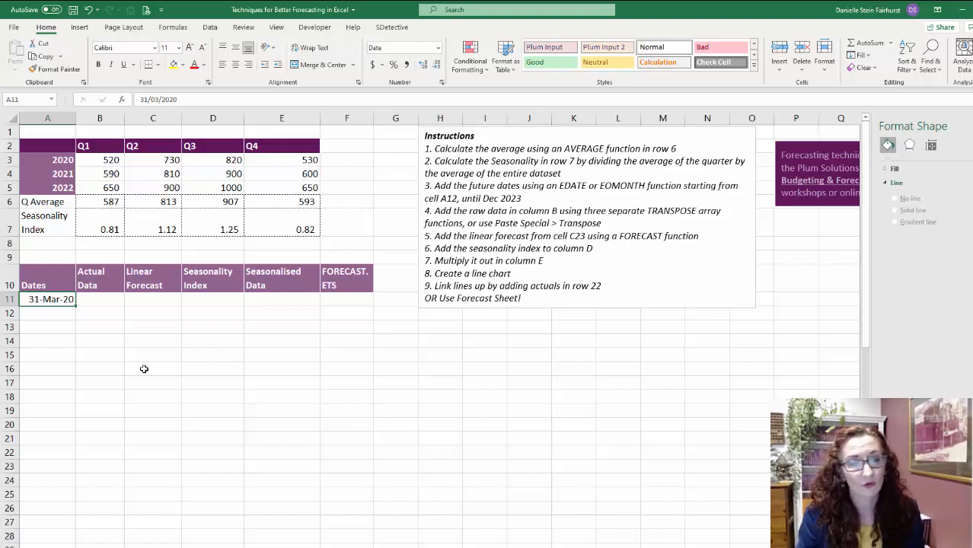
{"action": "key", "text": "Down"}
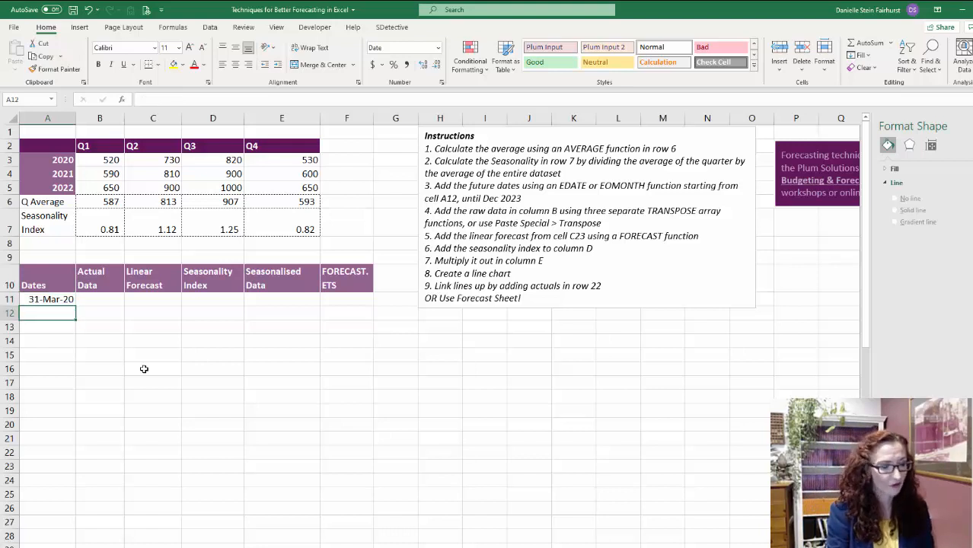
{"action": "type", "text": "="}
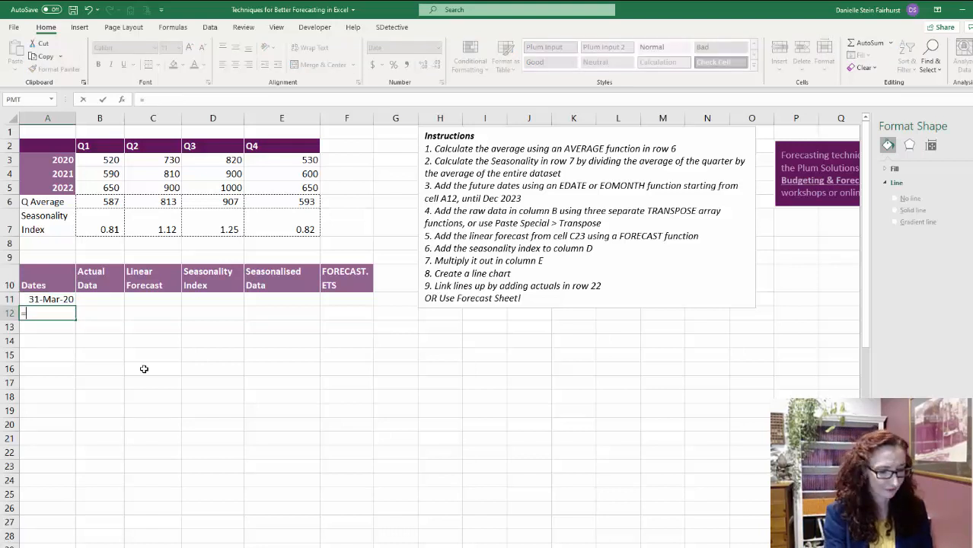
{"action": "type", "text": "eo"}
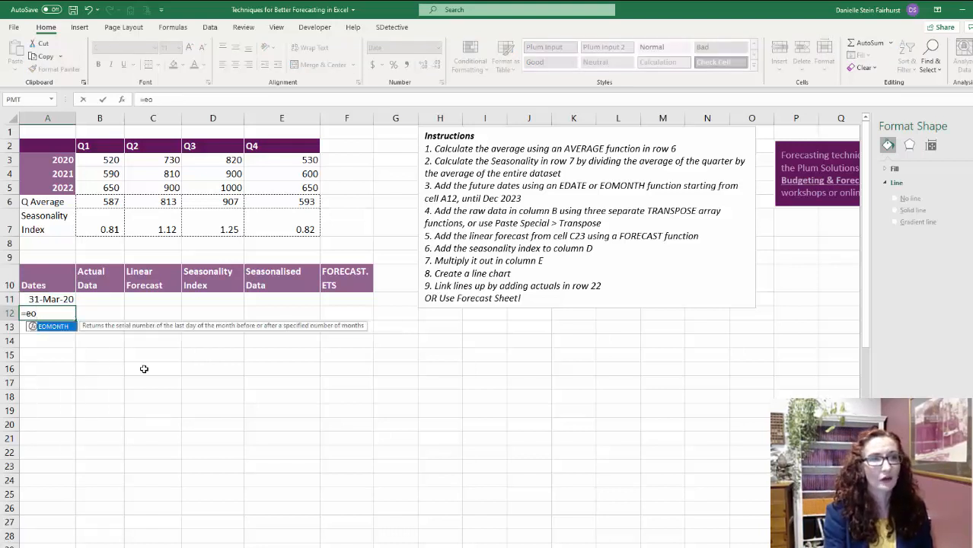
{"action": "key", "text": "Tab"}
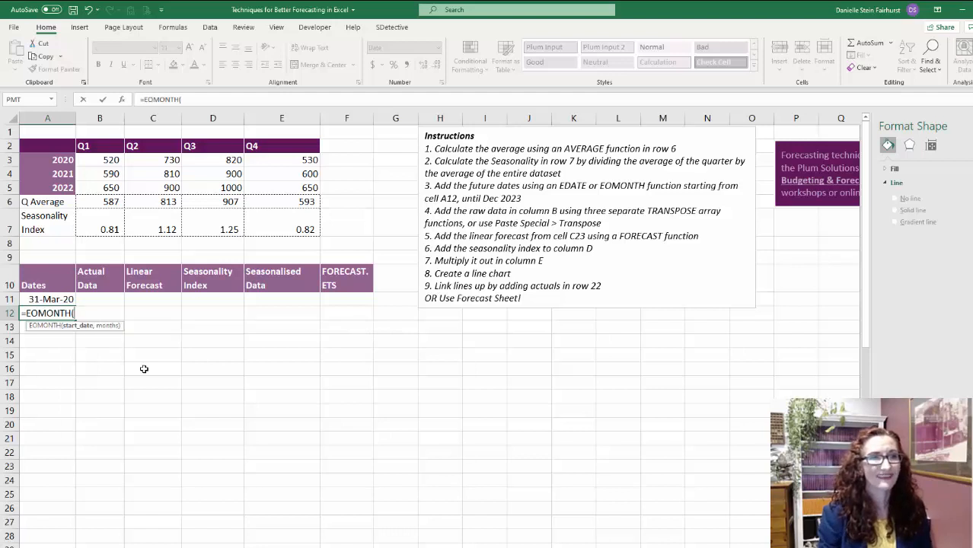
{"action": "left_click", "coordinate": [58, 301]}
{"action": "type", "text": ","}
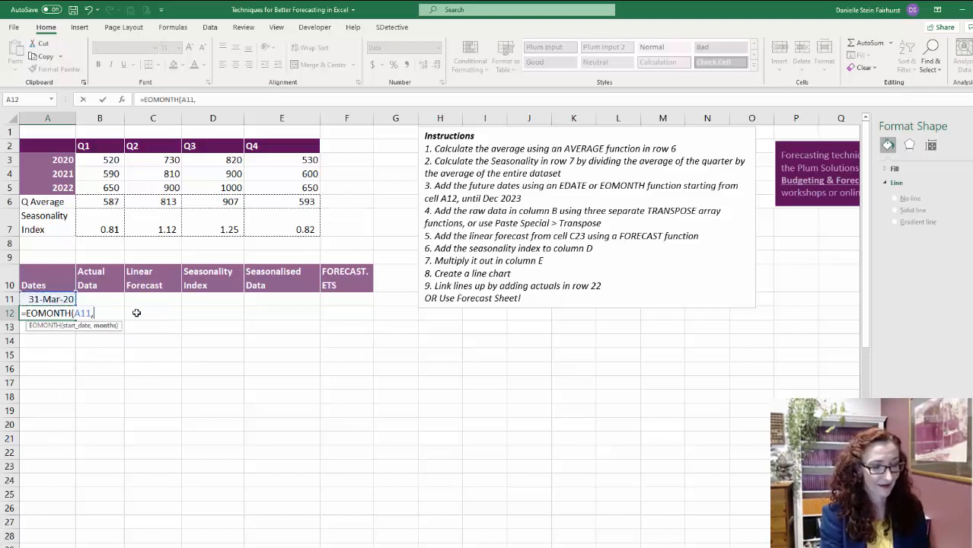
{"action": "type", "text": "3)"}
{"action": "key", "text": "ctrl+Return"}
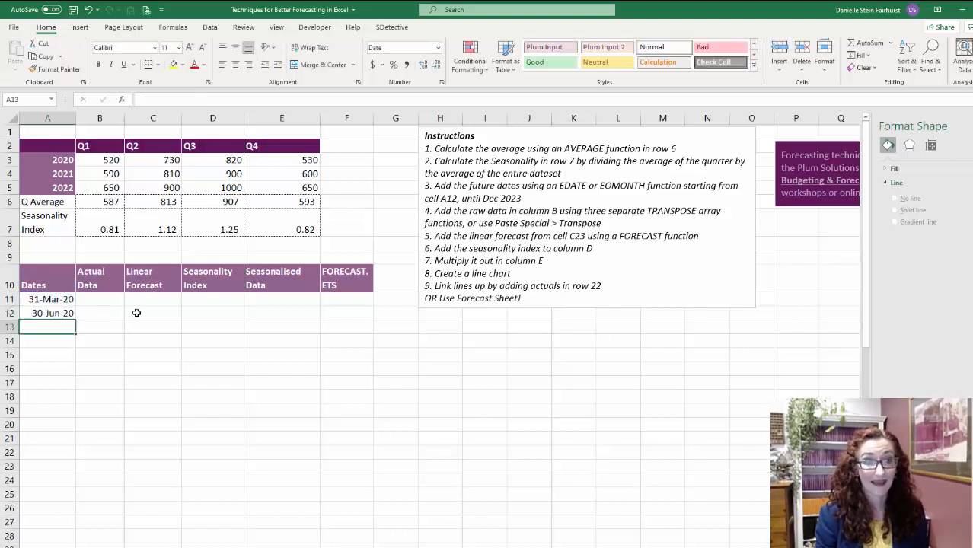
- Copy the EOMONTH formula from A12 down to A26 so the dates run until December 2023
{"action": "key", "text": "ctrl+c"}
{"action": "key", "text": "shift+Down"}
{"action": "key", "text": "shift+Down"}
{"action": "key", "text": "shift+Down"}
{"action": "key", "text": "shift+Down"}
{"action": "key", "text": "shift+Down"}
{"action": "key", "text": "shift+Down"}
{"action": "key", "text": "shift+Down"}
{"action": "key", "text": "shift+Down"}
{"action": "key", "text": "shift+Down"}
{"action": "key", "text": "shift+Down"}
{"action": "key", "text": "shift+Down"}
{"action": "key", "text": "shift+Down"}
{"action": "key", "text": "shift+Down"}
{"action": "key", "text": "shift+Down"}
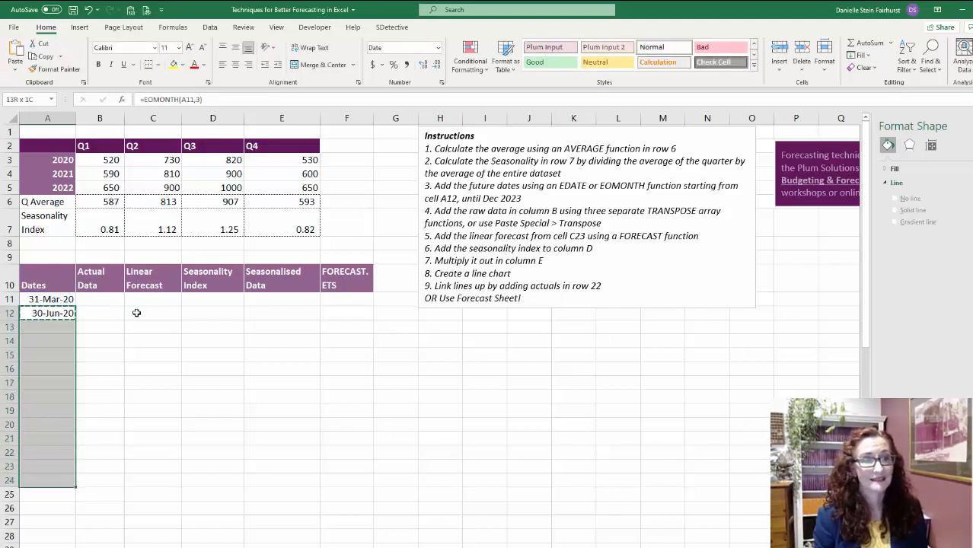
{"action": "key", "text": "Return"}
- Examine the generated quarter-end dates in column A, particularly the 2023 forecast quarters in A23:A26
{"action": "key", "text": "Down"}
{"action": "key", "text": "Down"}
{"action": "key", "text": "Down"}
{"action": "key", "text": "Down"}
{"action": "key", "text": "Down"}
{"action": "key", "text": "Down"}
{"action": "key", "text": "Down"}
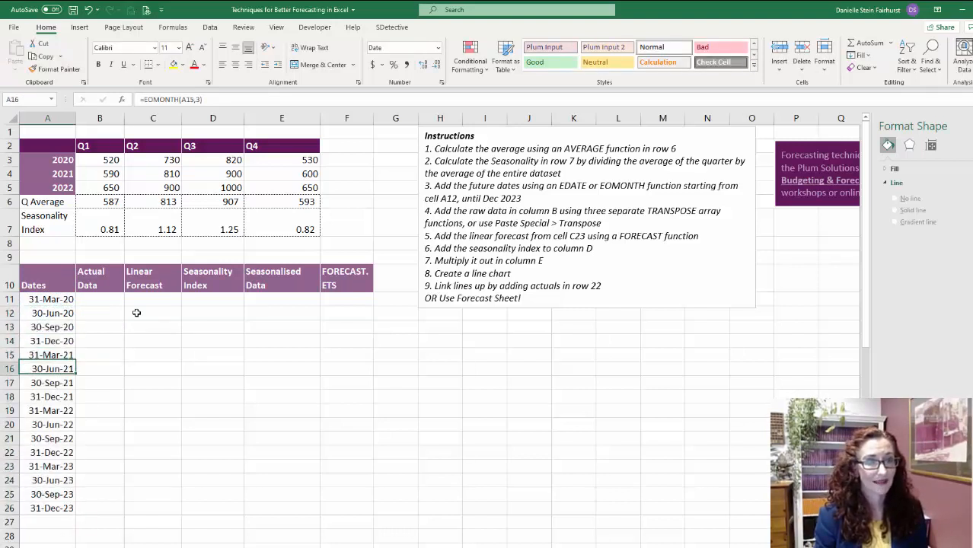
{"action": "key", "text": "Down"}
{"action": "key", "text": "Down"}
{"action": "key", "text": "Down"}
{"action": "key", "text": "Down"}
{"action": "key", "text": "shift+Down"}
{"action": "key", "text": "shift+Down"}
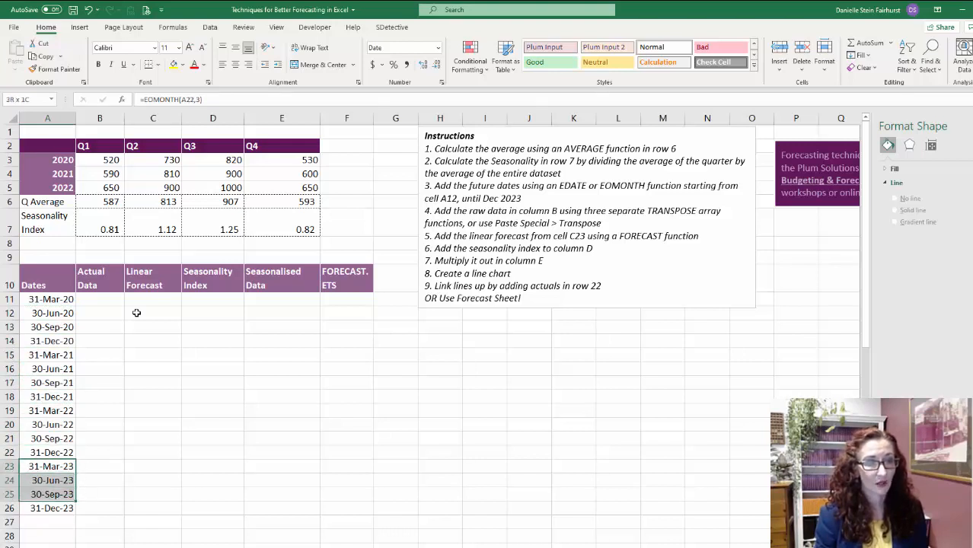
{"action": "key", "text": "shift+Down"}
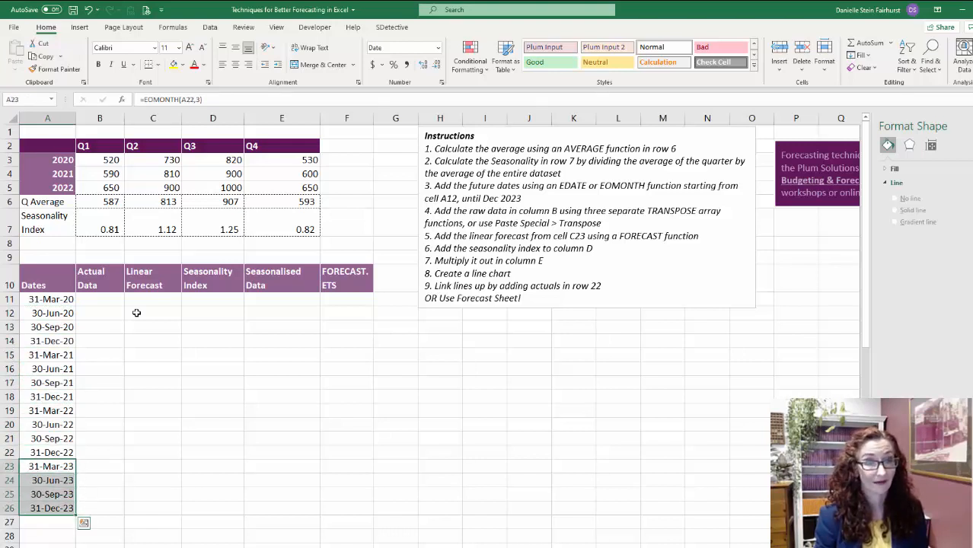
{"action": "key", "text": "Up"}
{"action": "key", "text": "Up"}
{"action": "key", "text": "Up"}
{"action": "key", "text": "Up"}
{"action": "key", "text": "Up"}
{"action": "key", "text": "Up"}
{"action": "key", "text": "Up"}
{"action": "key", "text": "Up"}
{"action": "key", "text": "Up"}
{"action": "key", "text": "Up"}
{"action": "key", "text": "Up"}
{"action": "key", "text": "Up"}
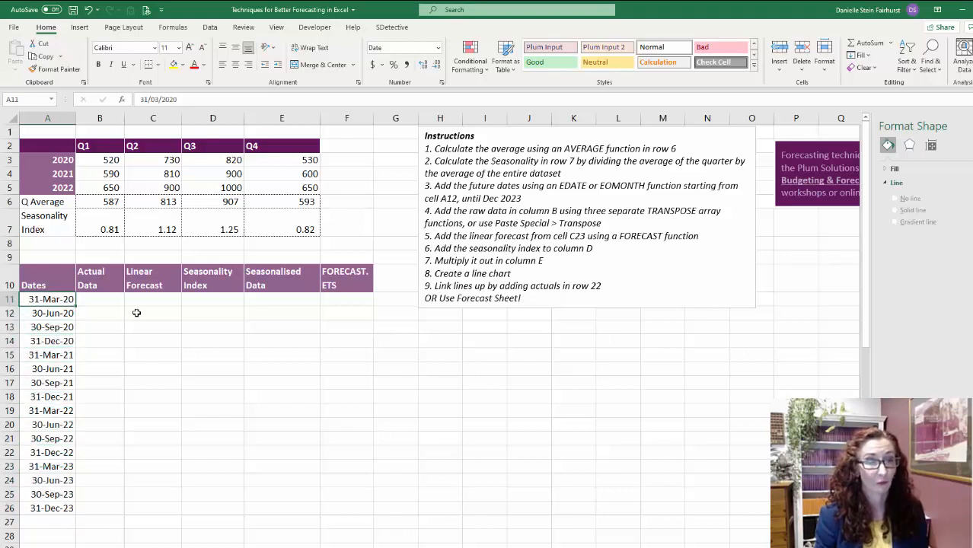
{"action": "key", "text": "Right"}
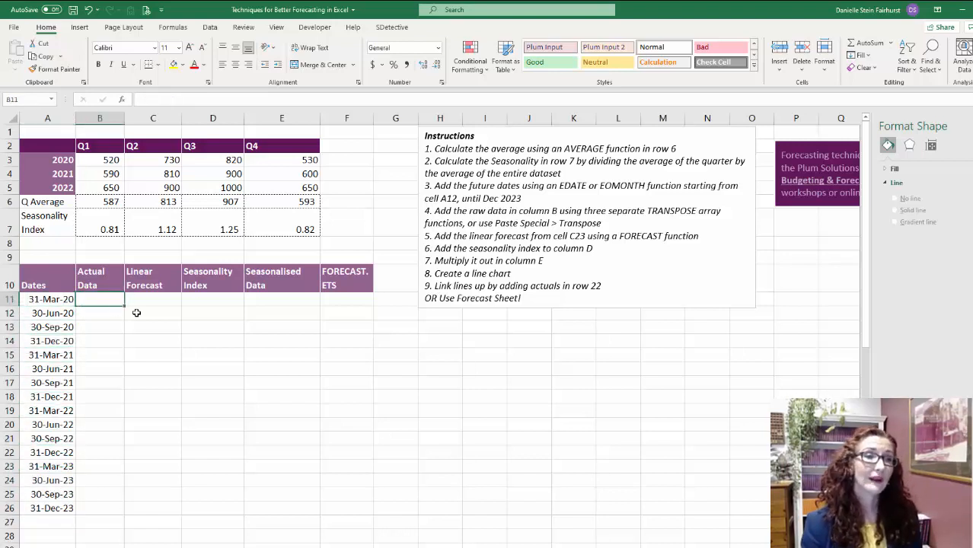
{"action": "left_click_drag", "start_coordinate": [98, 164], "coordinate": [297, 160]}
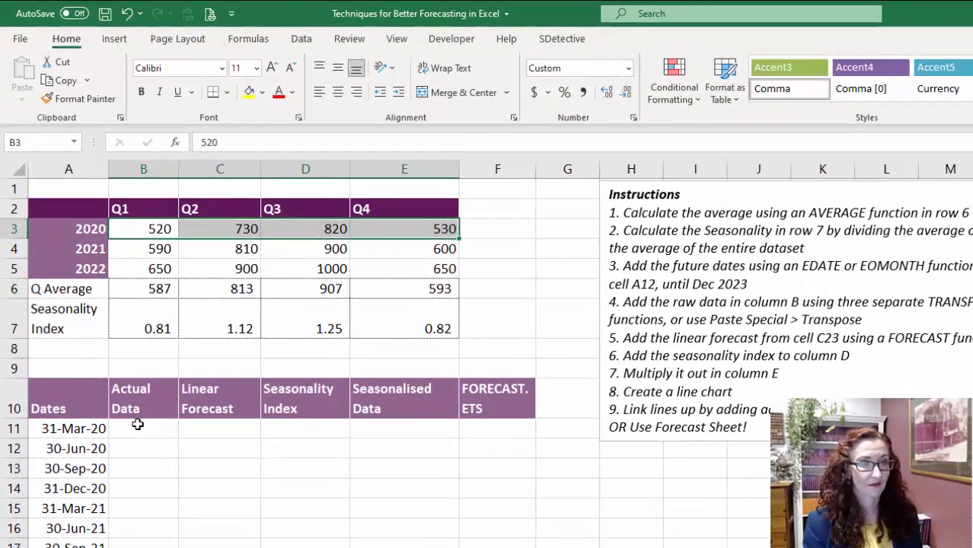
{"action": "key", "text": "ctrl+c"}
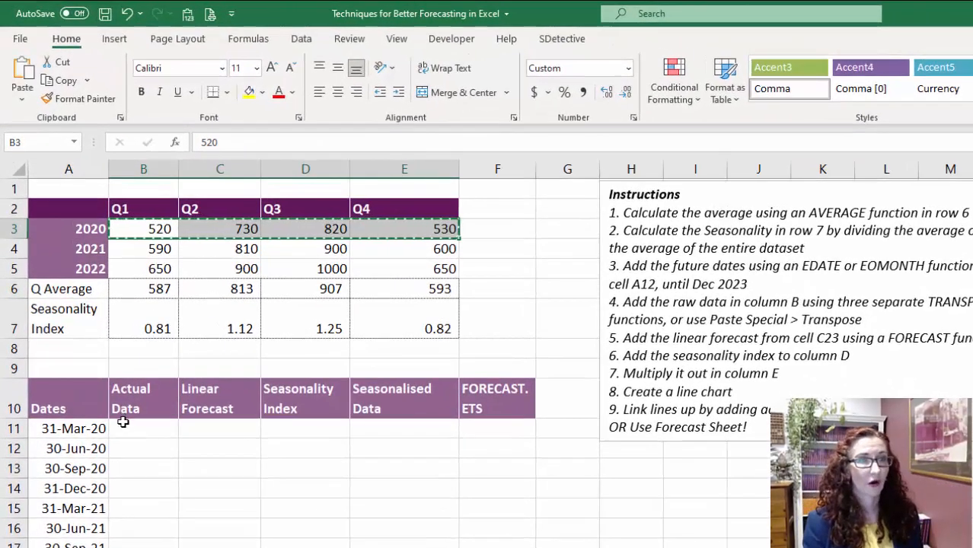
{"action": "left_click", "coordinate": [133, 426]}
{"action": "right_click", "coordinate": [156, 424]}
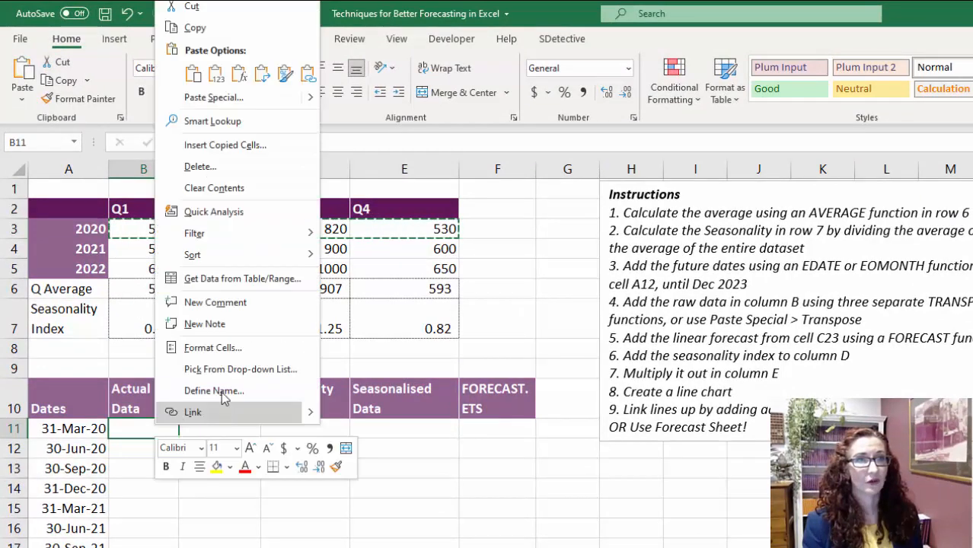
{"action": "left_click", "coordinate": [271, 98]}
{"action": "left_click", "coordinate": [333, 177]}
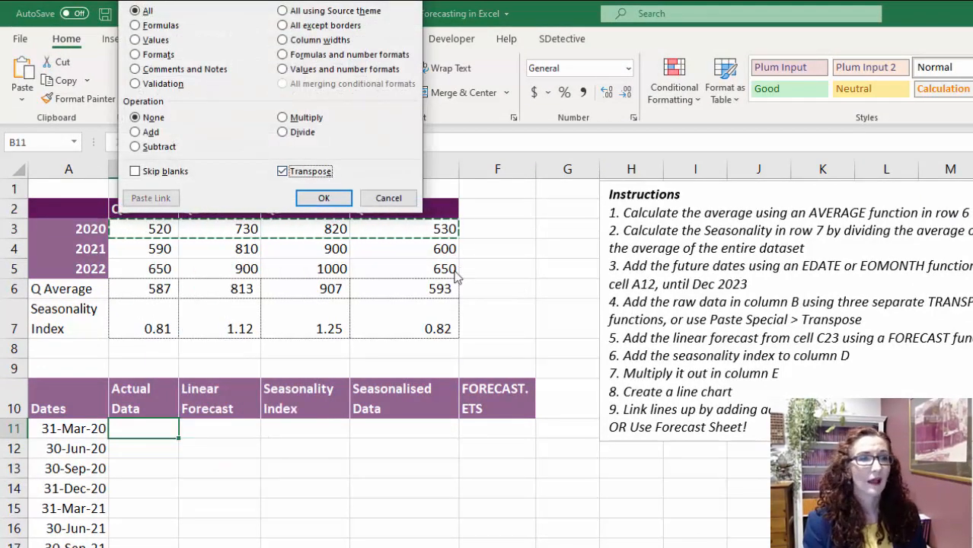
{"action": "key", "text": "Escape"}
{"action": "key", "text": "Escape"}
- Enter a TRANSPOSE formula in B11 that turns the 2020 quarterly values B3:E3 into a column
{"action": "type", "text": "=transpose("}
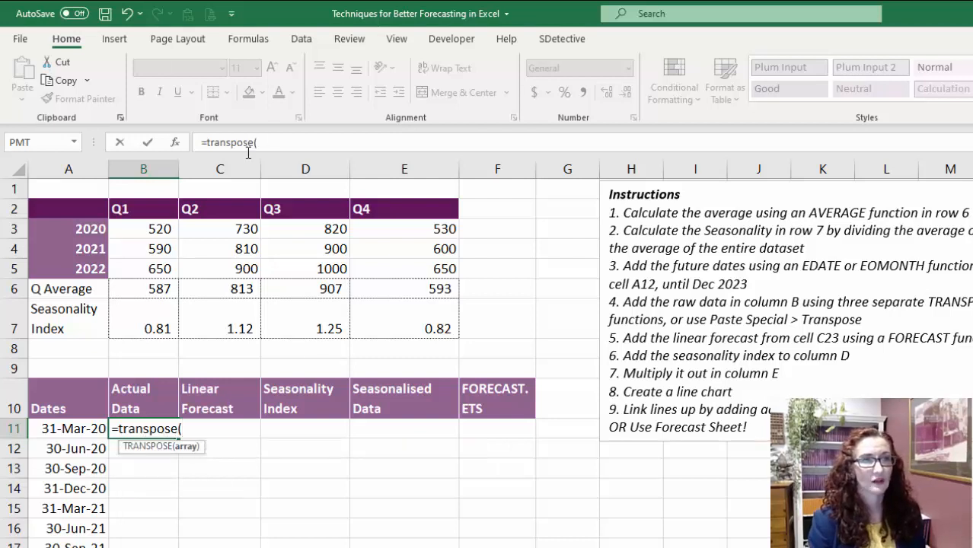
{"action": "left_click_drag", "start_coordinate": [160, 228], "coordinate": [426, 225]}
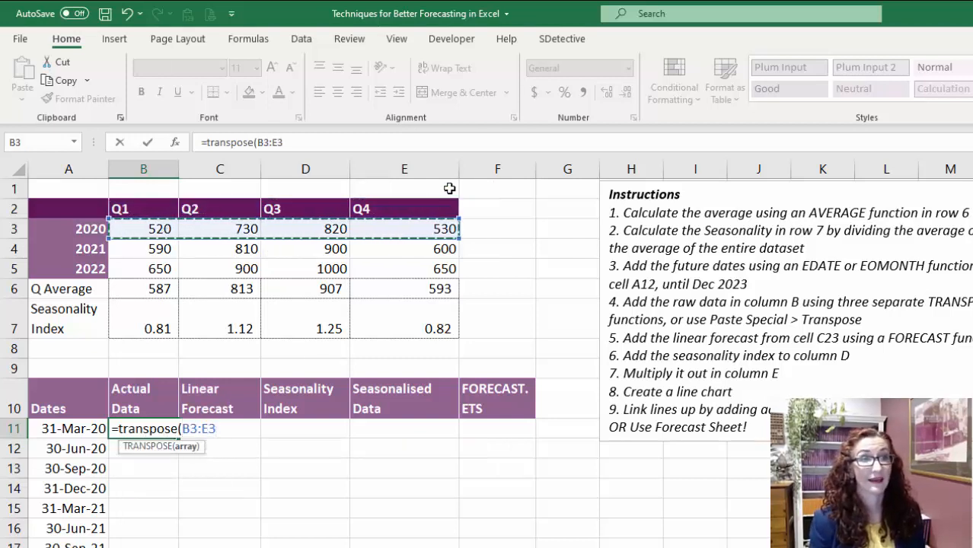
{"action": "key", "text": "Return"}
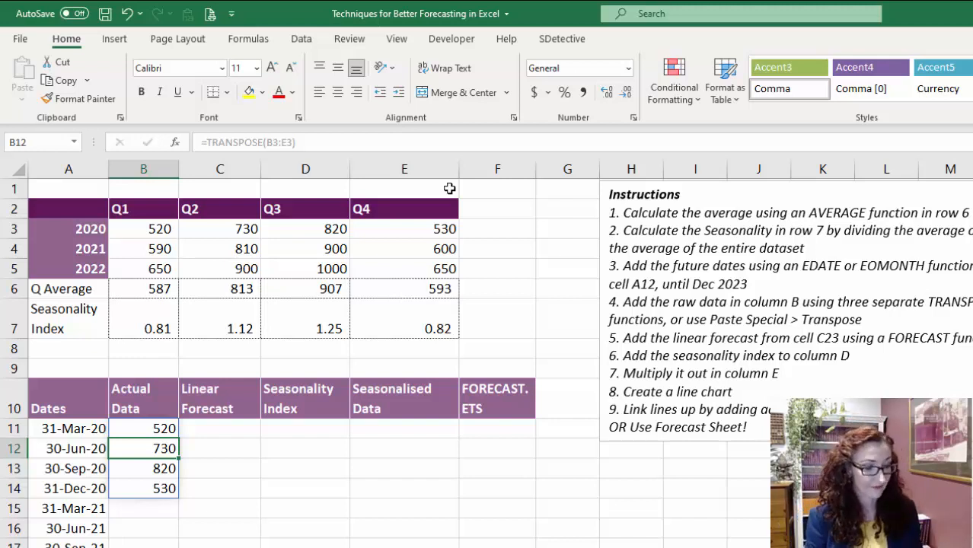
- Re-enter the 2020 TRANSPOSE formula as an array formula across B11:B14 and check the range it references
{"action": "key", "text": "Up"}
{"action": "key", "text": "shift+Down"}
{"action": "key", "text": "shift+Down"}
{"action": "key", "text": "shift+Down"}
{"action": "key", "text": "F2"}
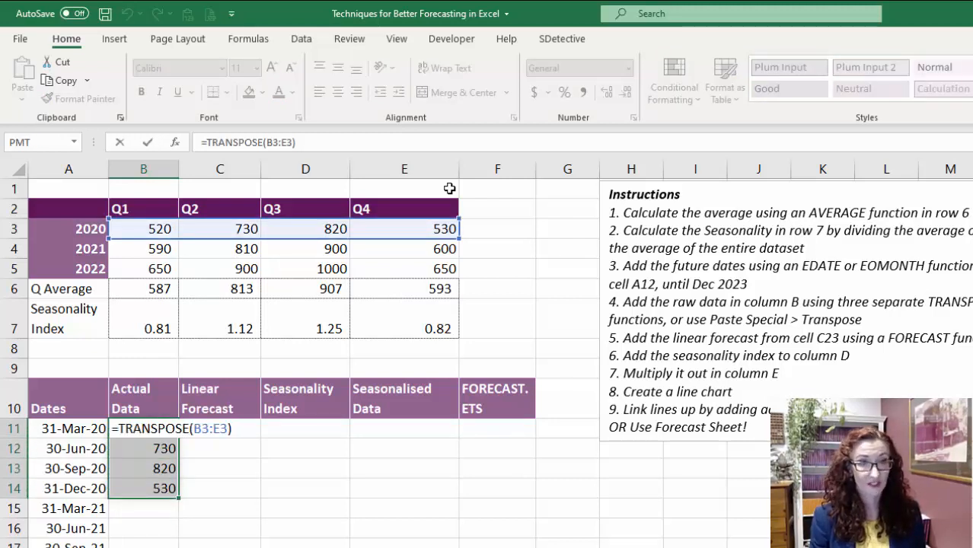
{"action": "key", "text": "ctrl+shift+Return"}
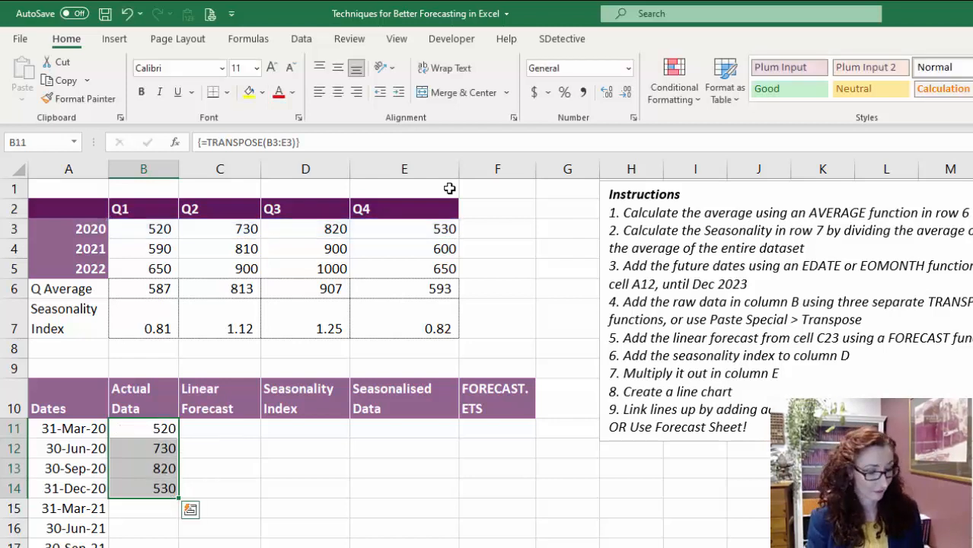
{"action": "key", "text": "Down"}
{"action": "key", "text": "Up"}
{"action": "key", "text": "F2"}
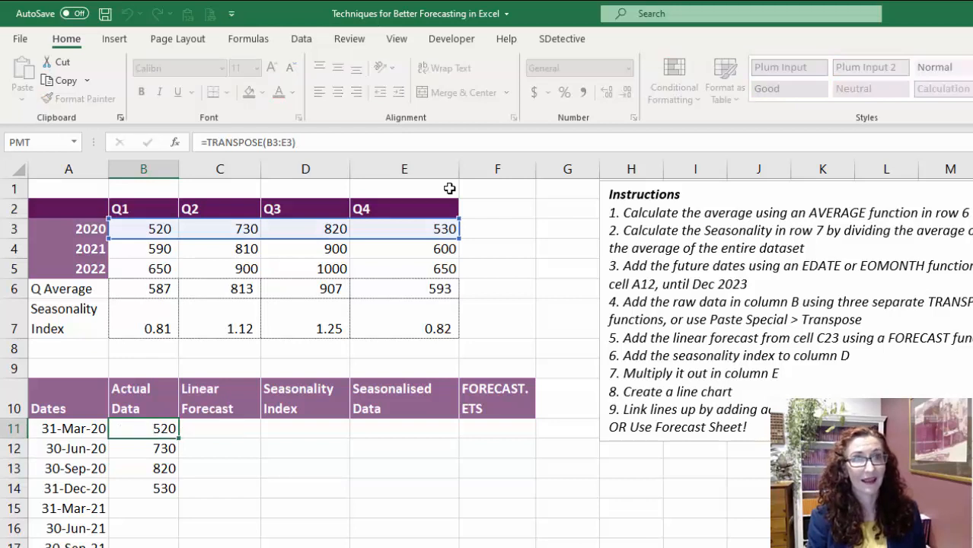
{"action": "key", "text": "Escape"}
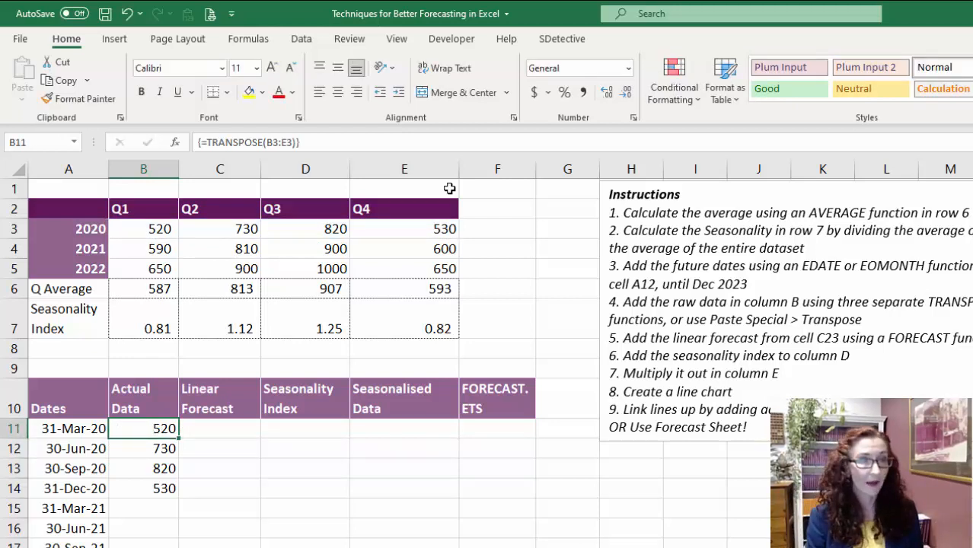
- Undo the array-formula entry in B11, restoring the plain TRANSPOSE formula for the 2020 values
{"action": "key", "text": "ctrl+z"}
{"action": "key", "text": "Left"}
{"action": "key", "text": "Right"}
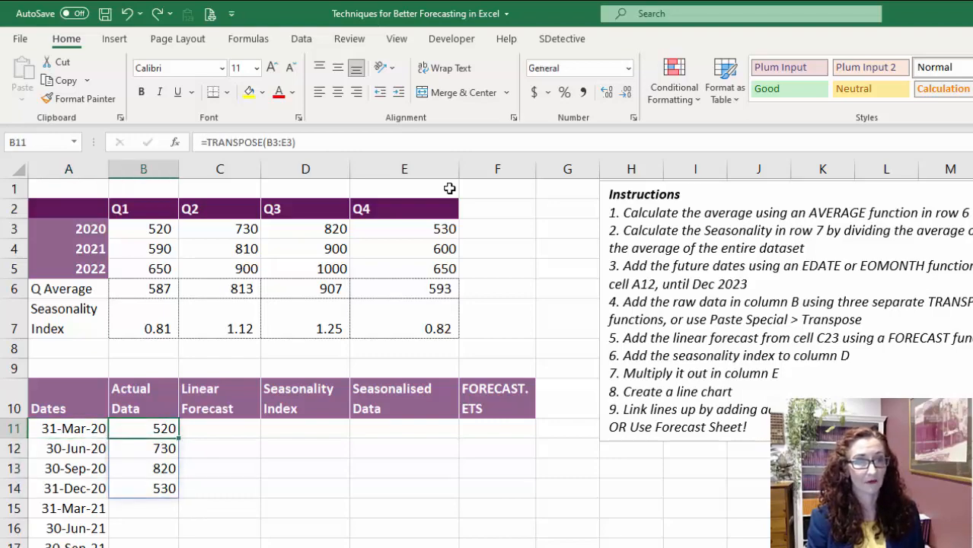
- Enter a TRANSPOSE formula in B15 that turns the 2021 quarterly values B4:E4 into a column
{"action": "key", "text": "Down"}
{"action": "key", "text": "Down"}
{"action": "key", "text": "Down"}
{"action": "key", "text": "Down"}
{"action": "type", "text": "=transp"}
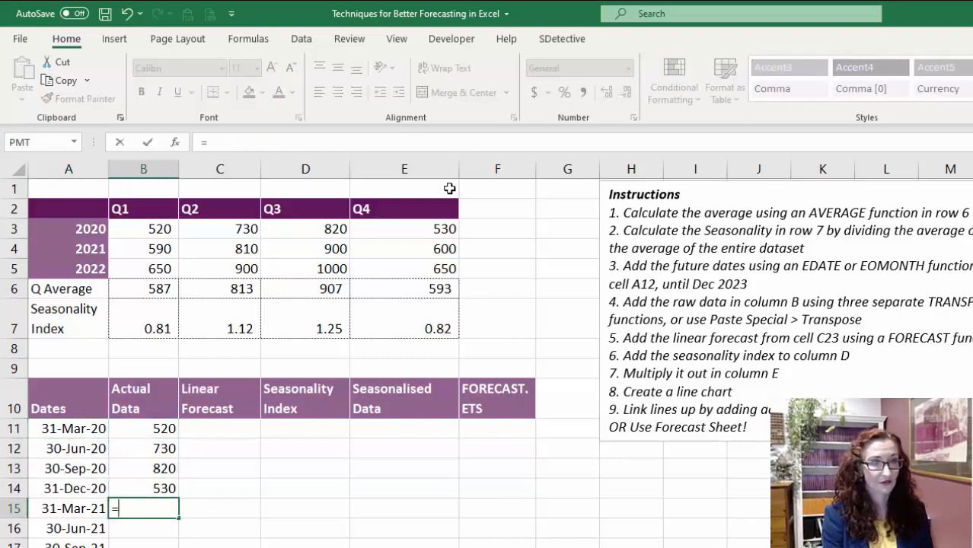
{"action": "type", "text": "ose("}
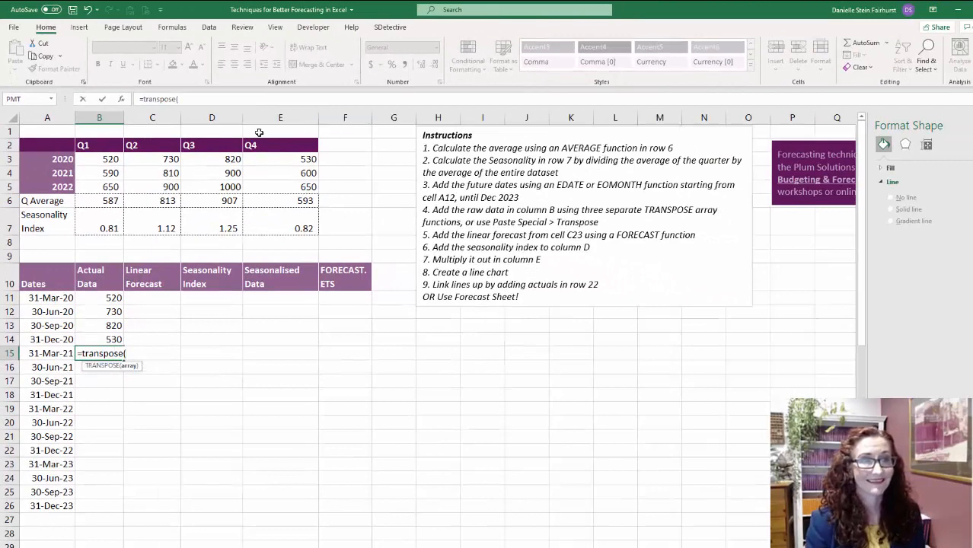
{"action": "left_click_drag", "start_coordinate": [112, 173], "coordinate": [312, 170]}
{"action": "key", "text": "Return"}
- Enter a TRANSPOSE formula in B19 that turns the 2022 quarterly values B5:E5 into a column
{"action": "key", "text": "Down"}
{"action": "key", "text": "Down"}
{"action": "key", "text": "Down"}
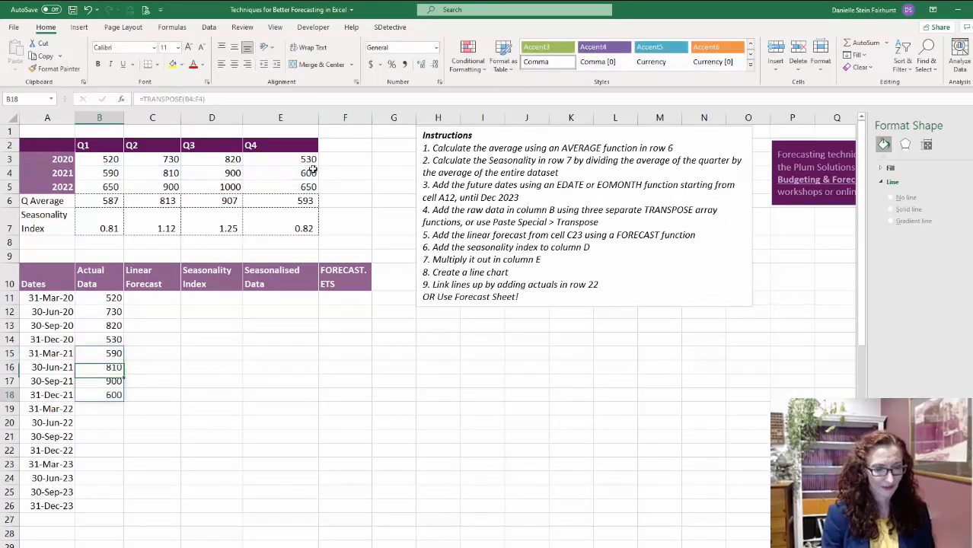
{"action": "type", "text": "=tr"}
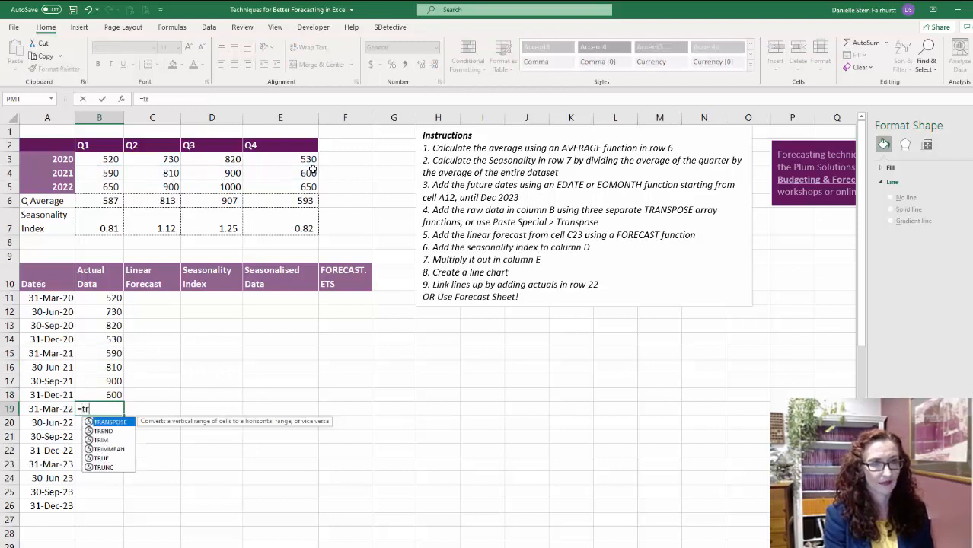
{"action": "type", "text": "anspose("}
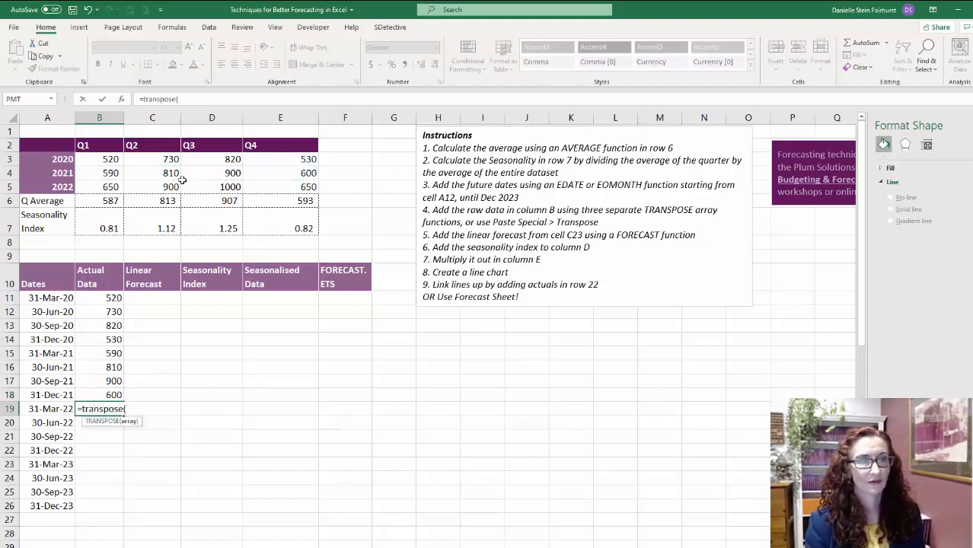
{"action": "left_click_drag", "start_coordinate": [107, 189], "coordinate": [276, 187]}
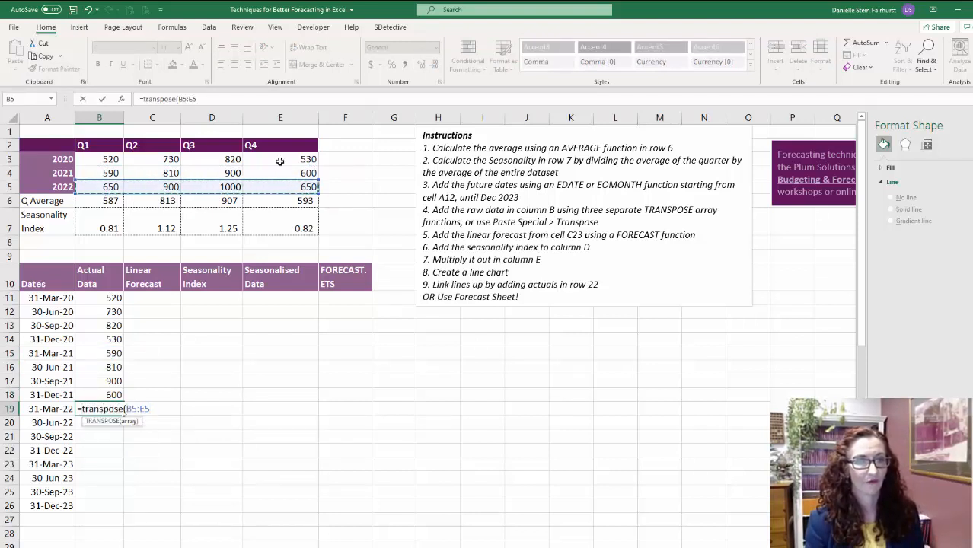
{"action": "key", "text": "Return"}
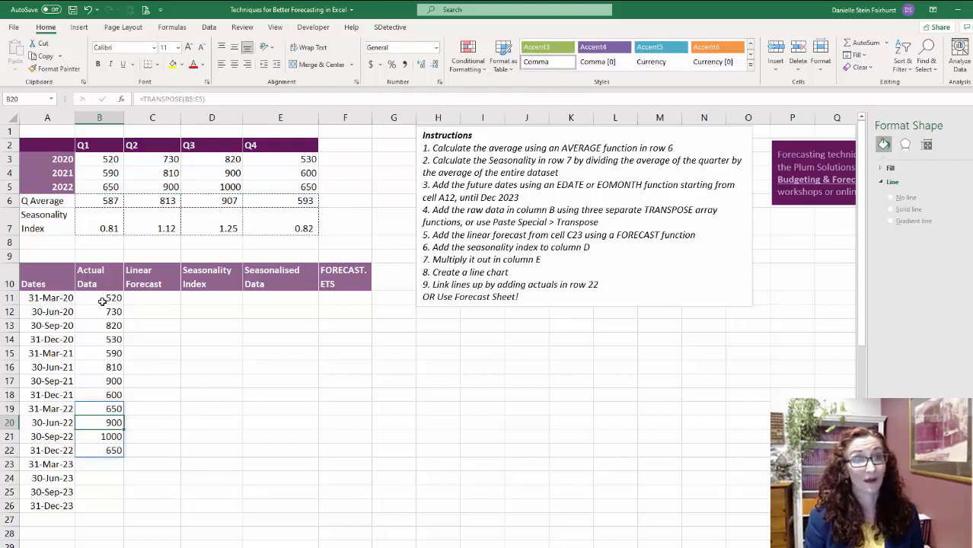
{"action": "left_click", "coordinate": [139, 463]}
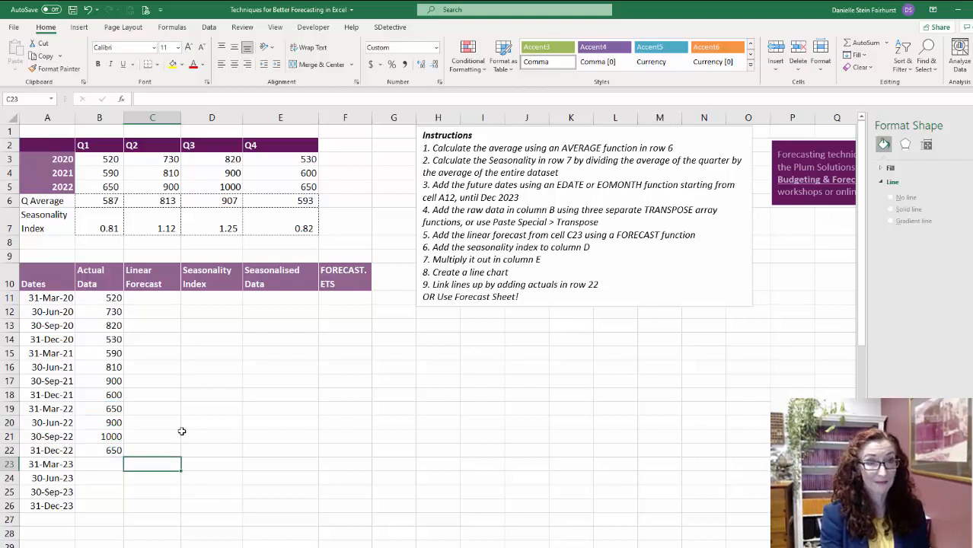
{"action": "type", "text": "=forec"}
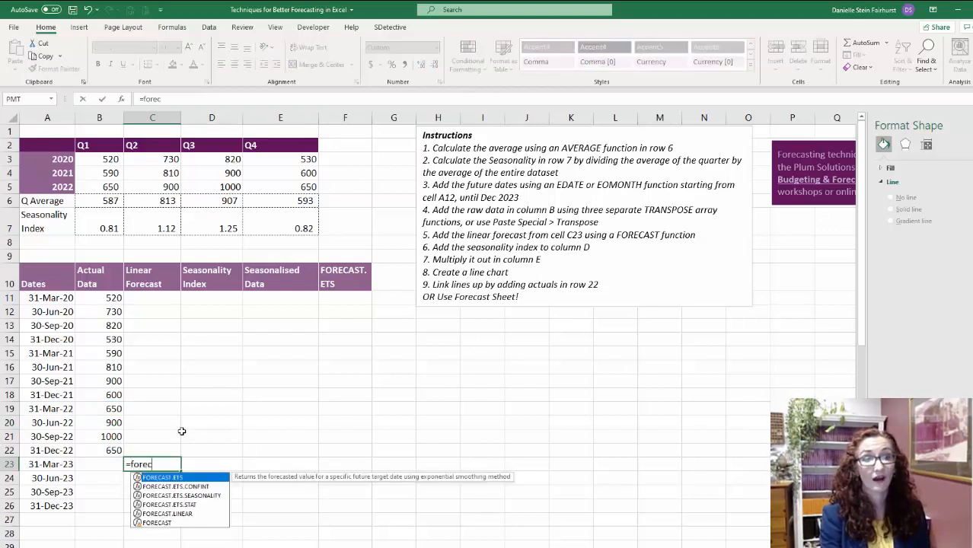
{"action": "key", "text": "Down"}
{"action": "key", "text": "Down"}
{"action": "key", "text": "Down"}
{"action": "key", "text": "Down"}
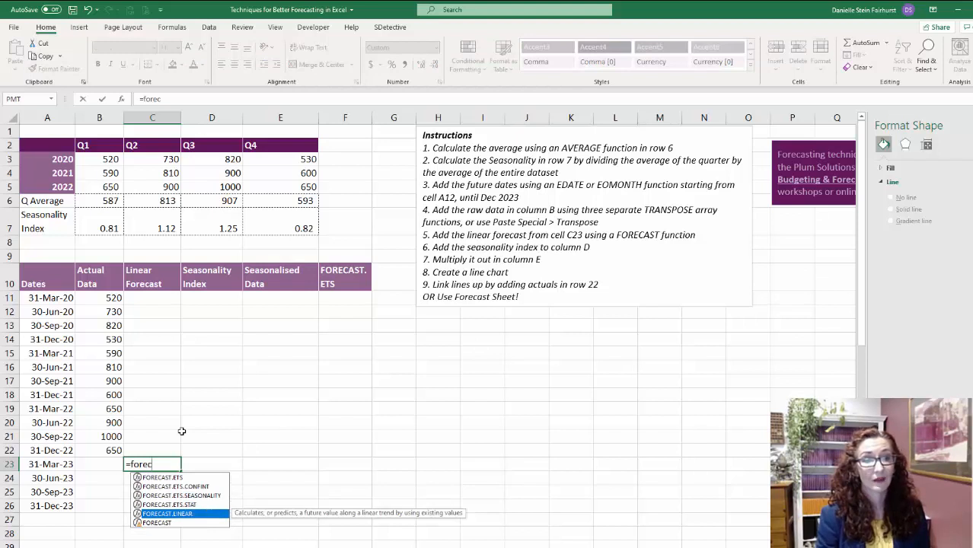
{"action": "key", "text": "Tab"}
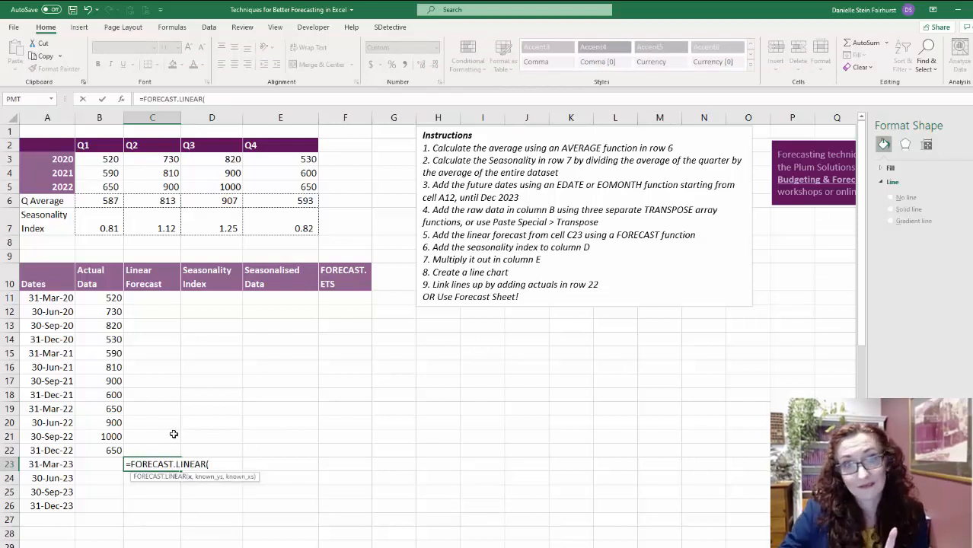
{"action": "key", "text": "Escape"}
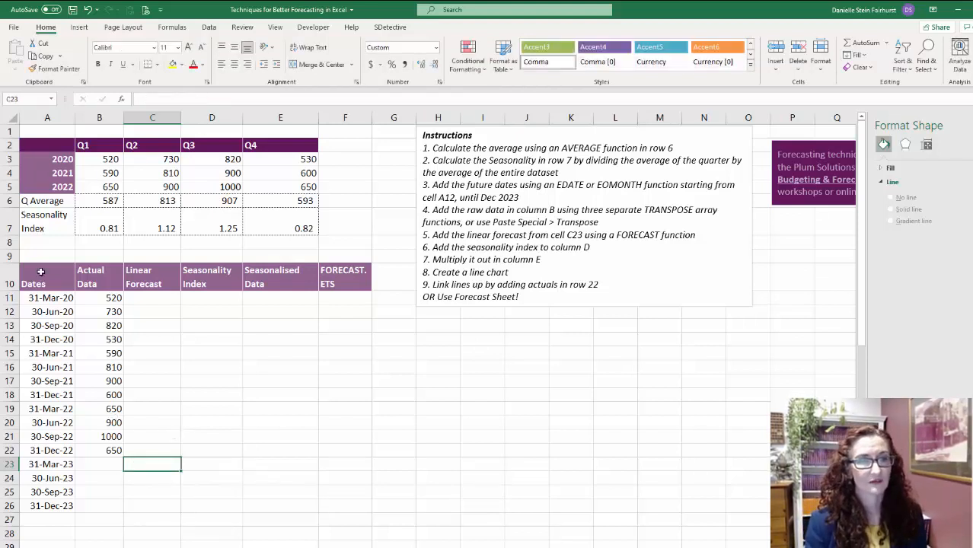
- Insert a 2-D line chart of the forecast table A10:F26 and place it below the instructions box
{"action": "left_click_drag", "start_coordinate": [44, 283], "coordinate": [347, 506]}
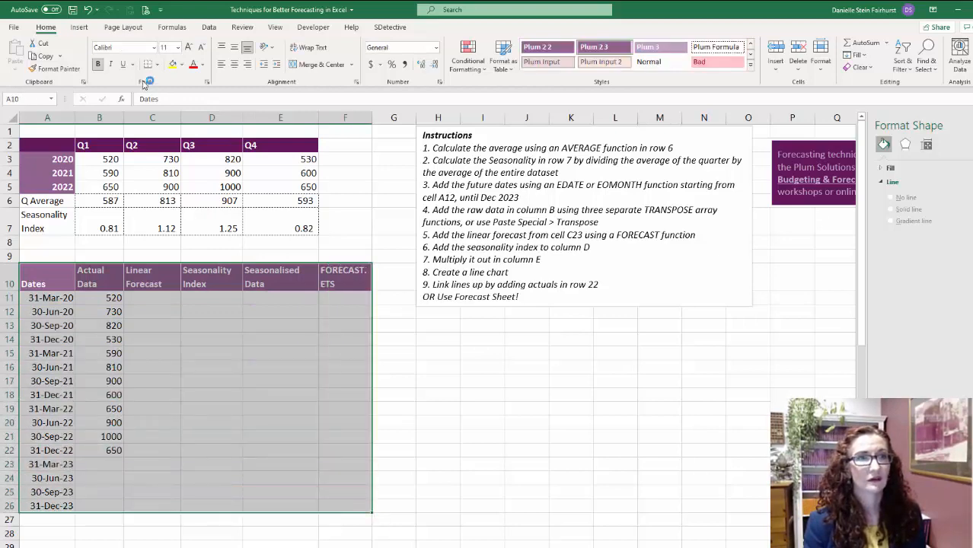
{"action": "left_click", "coordinate": [81, 27]}
{"action": "left_click", "coordinate": [477, 55]}
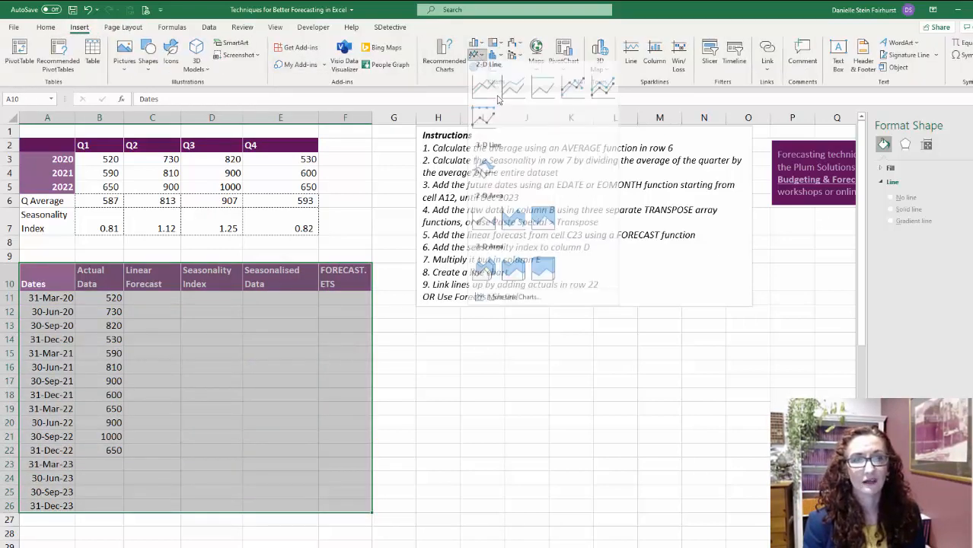
{"action": "left_click", "coordinate": [495, 97]}
{"action": "left_click_drag", "start_coordinate": [390, 246], "coordinate": [523, 326]}
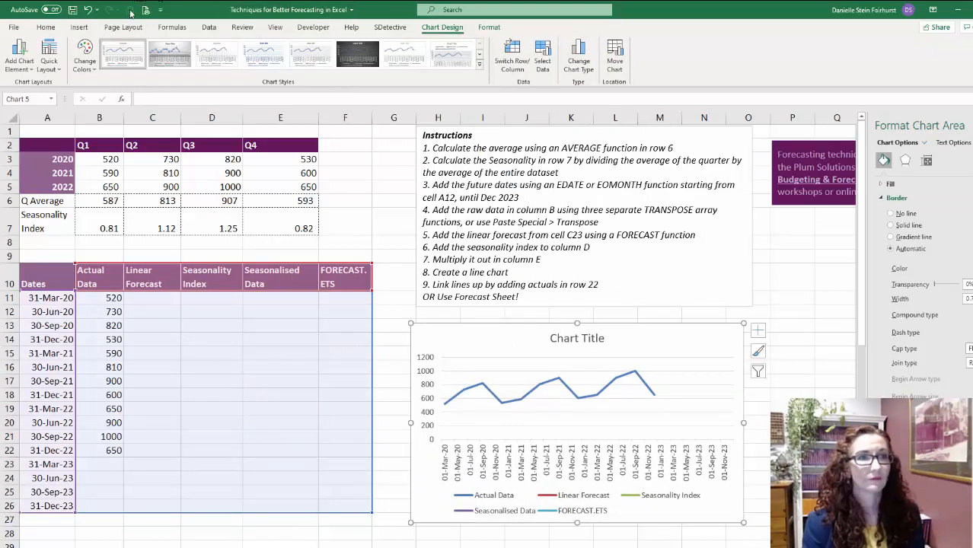
- Recolour the line chart with the third colourful palette, which starts with red, purple and orange
{"action": "left_click", "coordinate": [85, 59]}
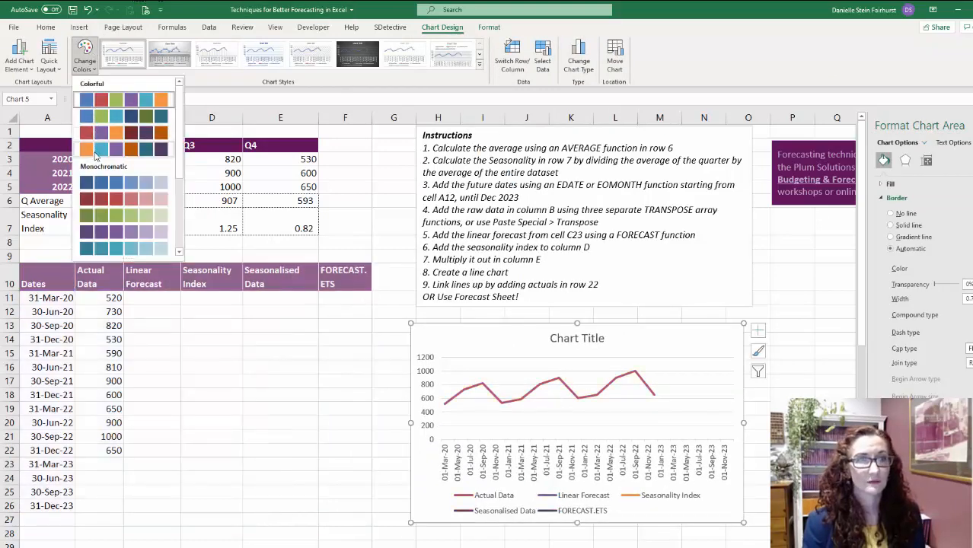
{"action": "left_click", "coordinate": [97, 139]}
{"action": "left_click", "coordinate": [114, 380]}
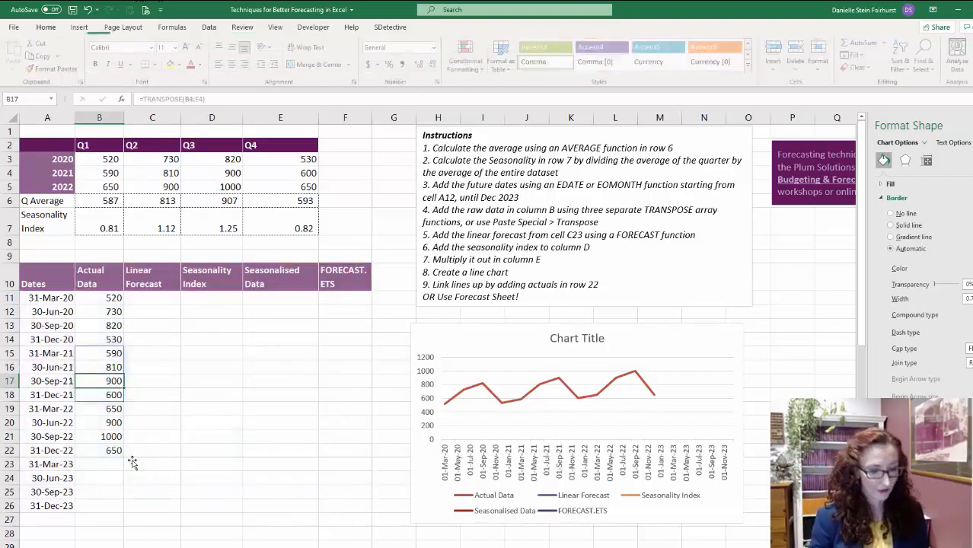
- Enter a FORECAST.LINEAR formula in C23 with A23 as x, $B$11:$B$22 as known ys and $A$11:$A$22 as known xs
{"action": "left_click", "coordinate": [132, 463]}
{"action": "type", "text": "=foreca"}
{"action": "key", "text": "Down"}
{"action": "key", "text": "Down"}
{"action": "key", "text": "Down"}
{"action": "key", "text": "Down"}
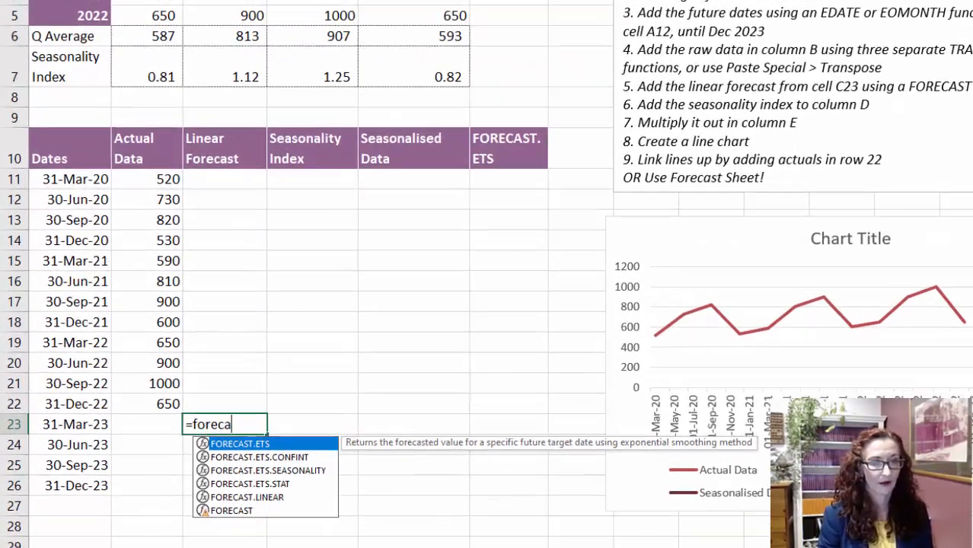
{"action": "key", "text": "Tab"}
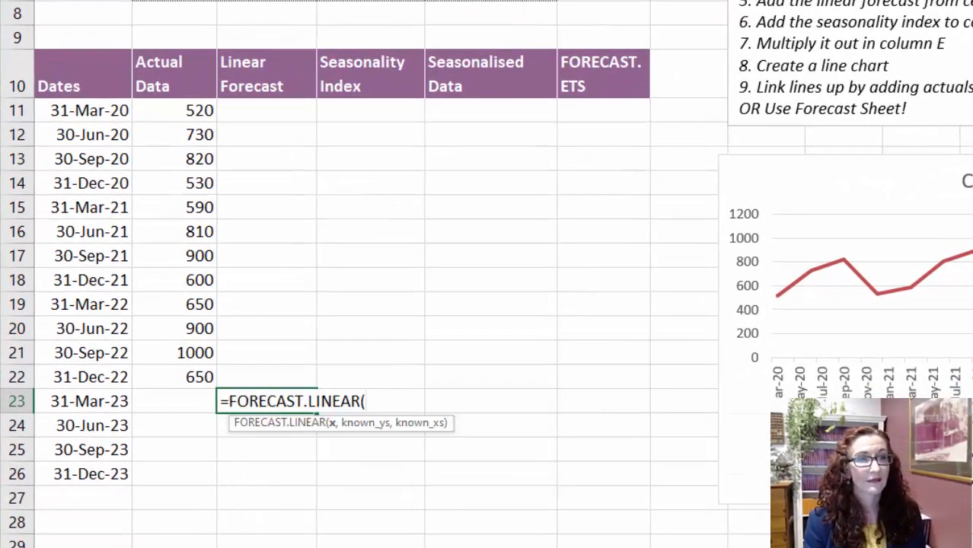
{"action": "left_click", "coordinate": [101, 399]}
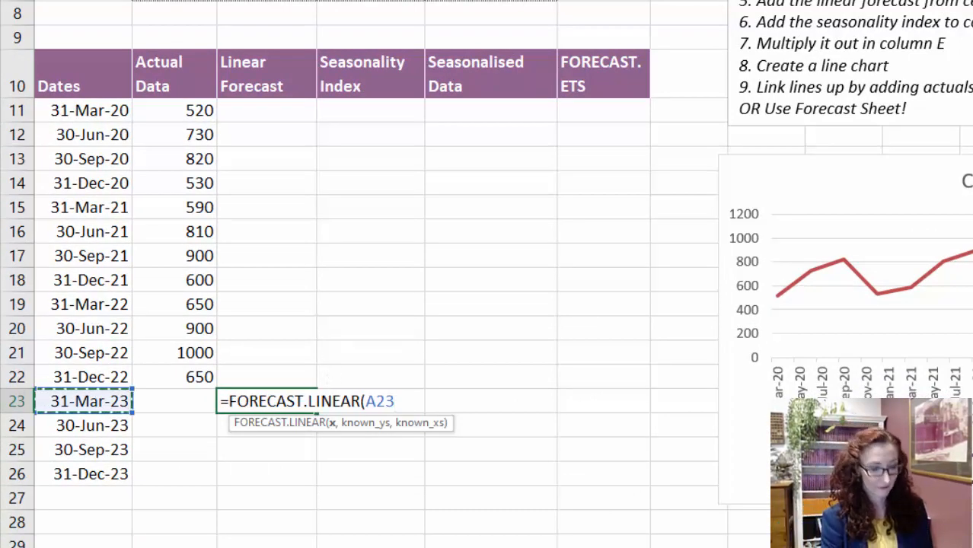
{"action": "type", "text": ","}
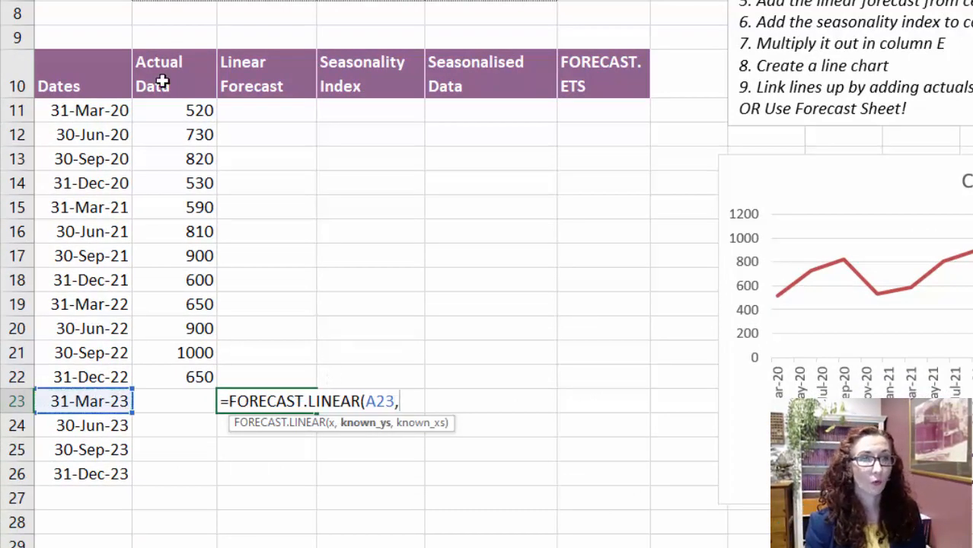
{"action": "left_click_drag", "start_coordinate": [190, 107], "coordinate": [192, 375]}
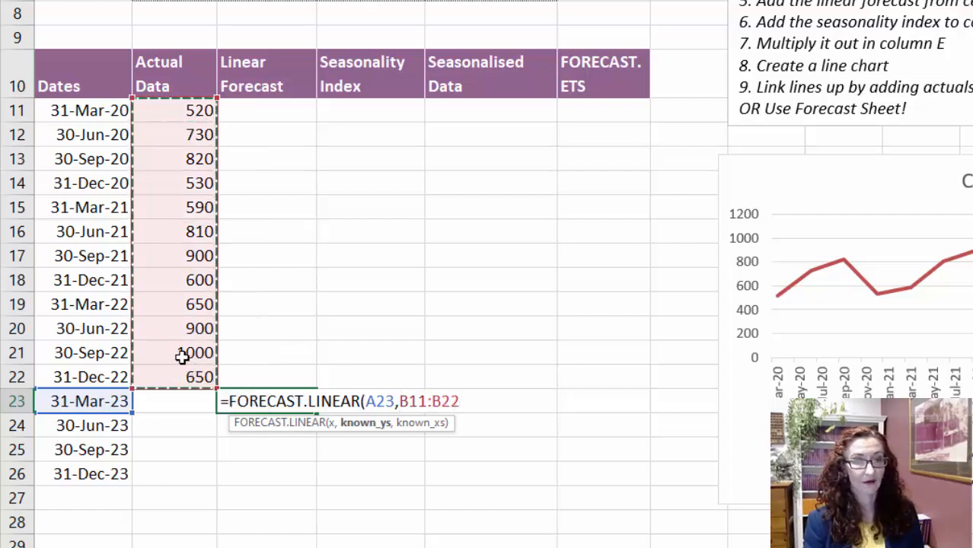
{"action": "key", "text": "F4"}
{"action": "type", "text": ","}
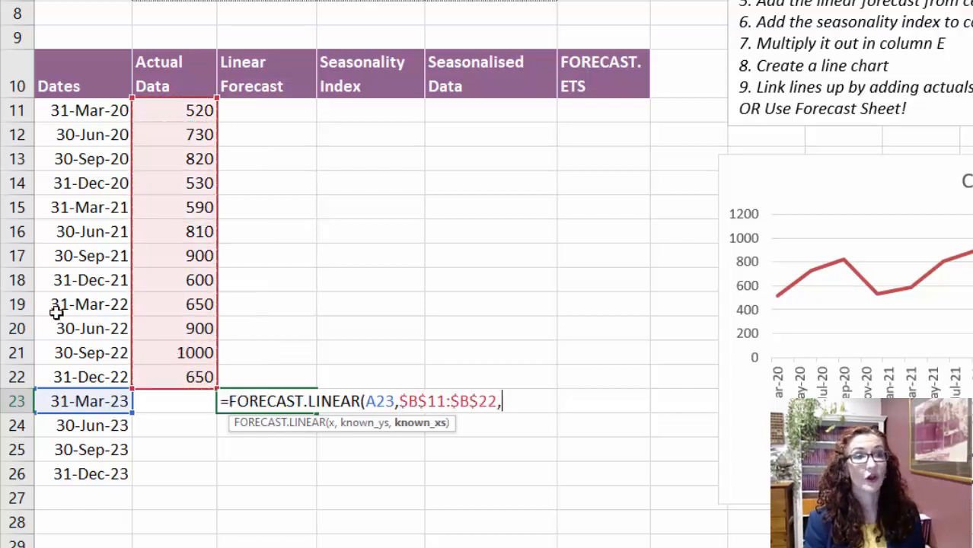
{"action": "left_click_drag", "start_coordinate": [76, 108], "coordinate": [72, 372]}
{"action": "key", "text": "F4"}
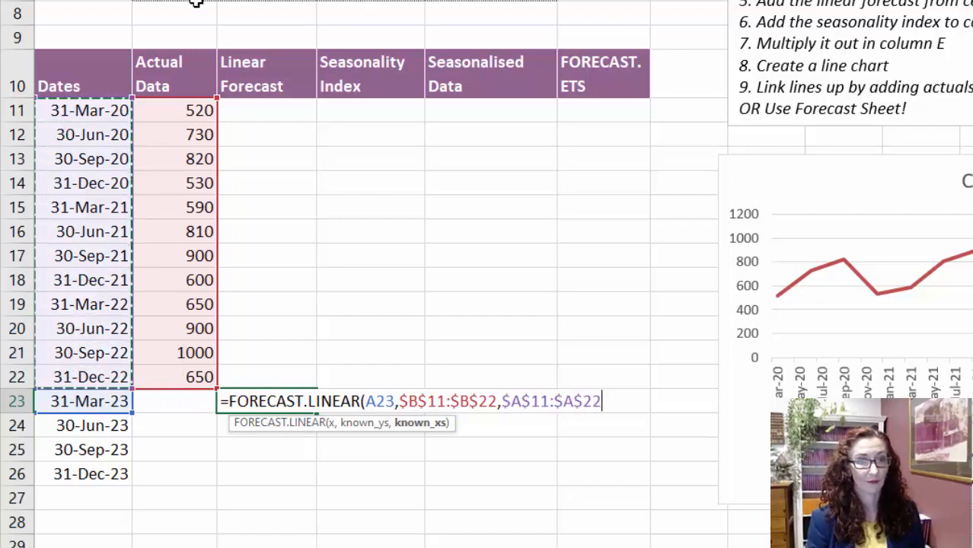
{"action": "key", "text": "Return"}
- Copy the linear forecast formula from C23 down to C26
{"action": "key", "text": "Up"}
{"action": "key", "text": "ctrl+c"}
{"action": "key", "text": "shift+Down"}
{"action": "key", "text": "shift+Down"}
{"action": "key", "text": "shift+Down"}
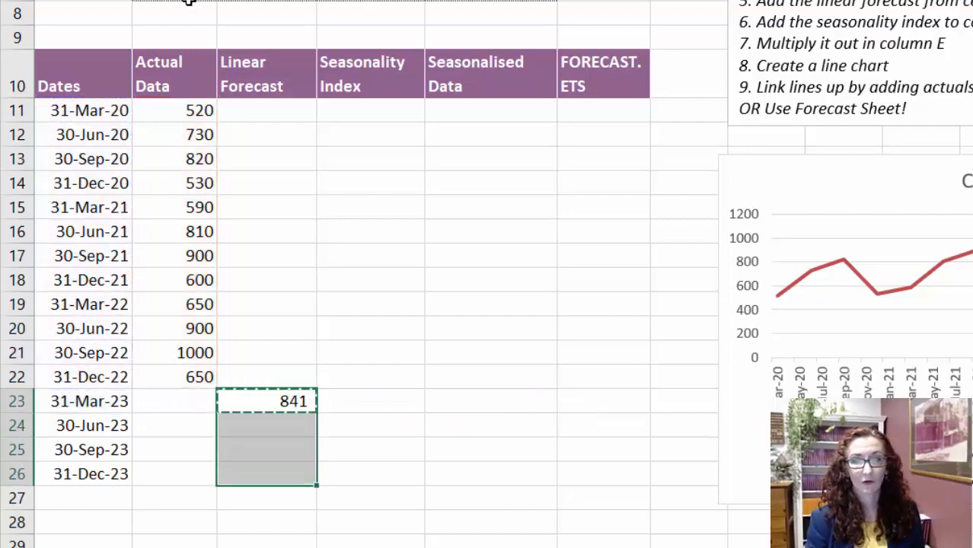
{"action": "key", "text": "ctrl+v"}
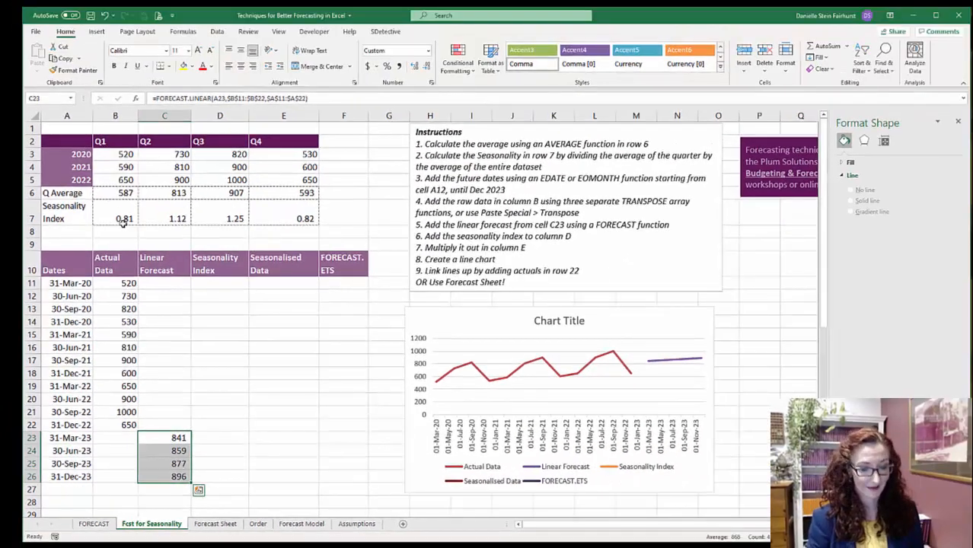
- Enter =B22 in C22 so the linear forecast line joins up with the actual data
{"action": "key", "text": "Up"}
{"action": "key", "text": "Left"}
{"action": "key", "text": "Return"}
{"action": "key", "text": "Up"}
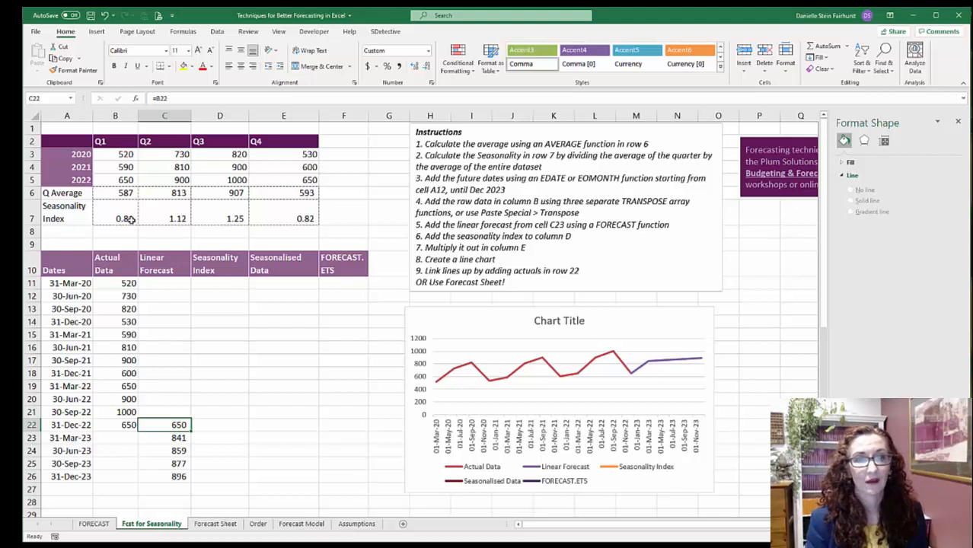
- Change the chart title to "Seasonalised Forecast"
{"action": "left_click", "coordinate": [536, 323]}
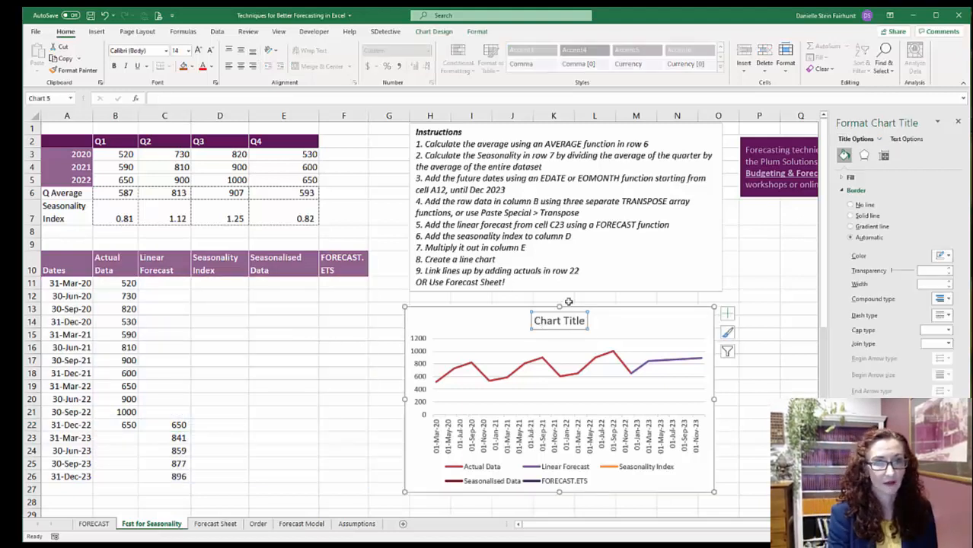
{"action": "type", "text": "Seasonalised"}
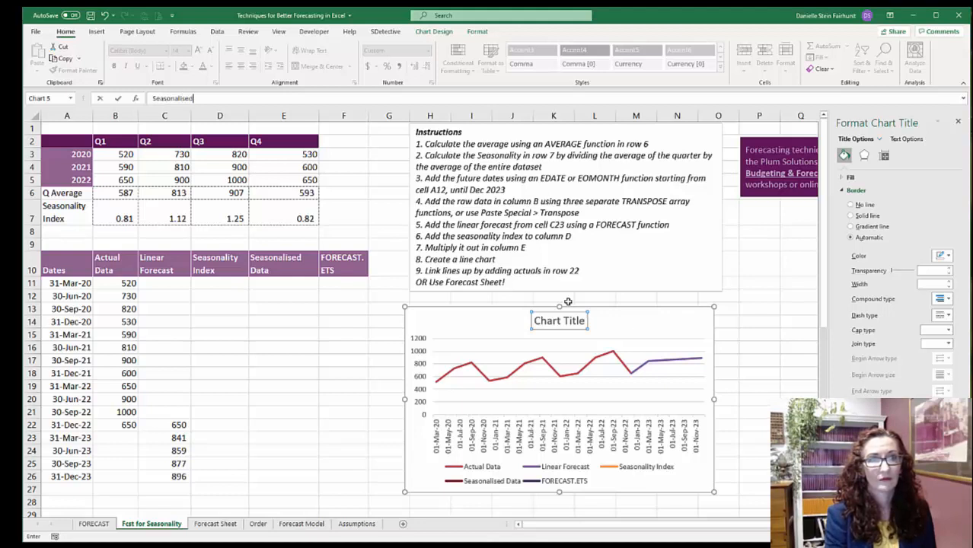
{"action": "type", "text": " Forecast"}
{"action": "key", "text": "Return"}
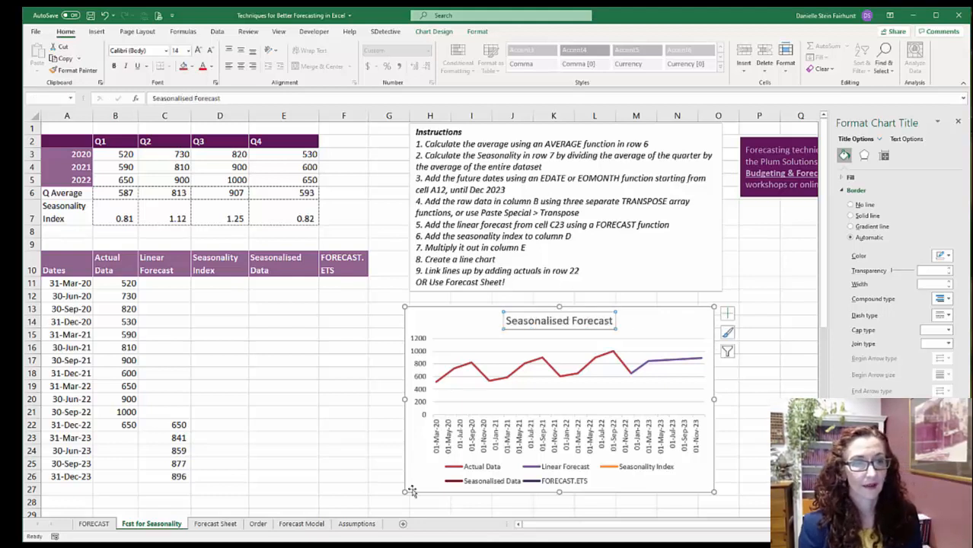
- Enter a TRANSPOSE formula in D23 that turns the seasonality indices B7:E7 into a column
{"action": "left_click", "coordinate": [167, 477]}
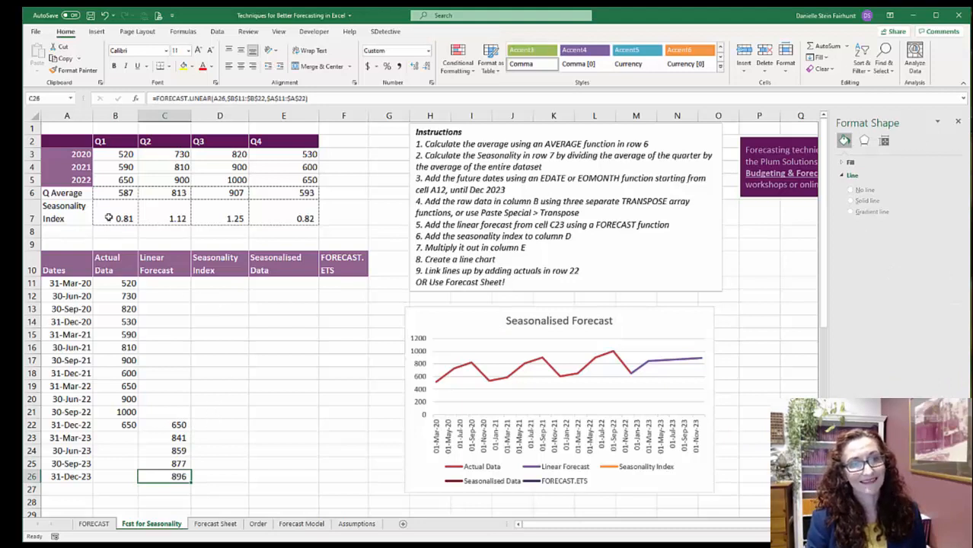
{"action": "left_click", "coordinate": [210, 437]}
{"action": "type", "text": "="}
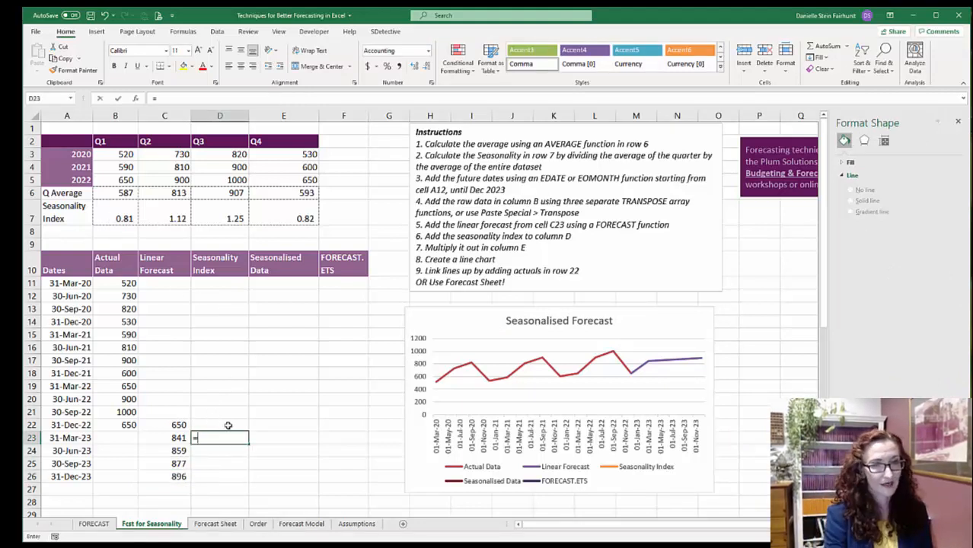
{"action": "type", "text": "transpose("}
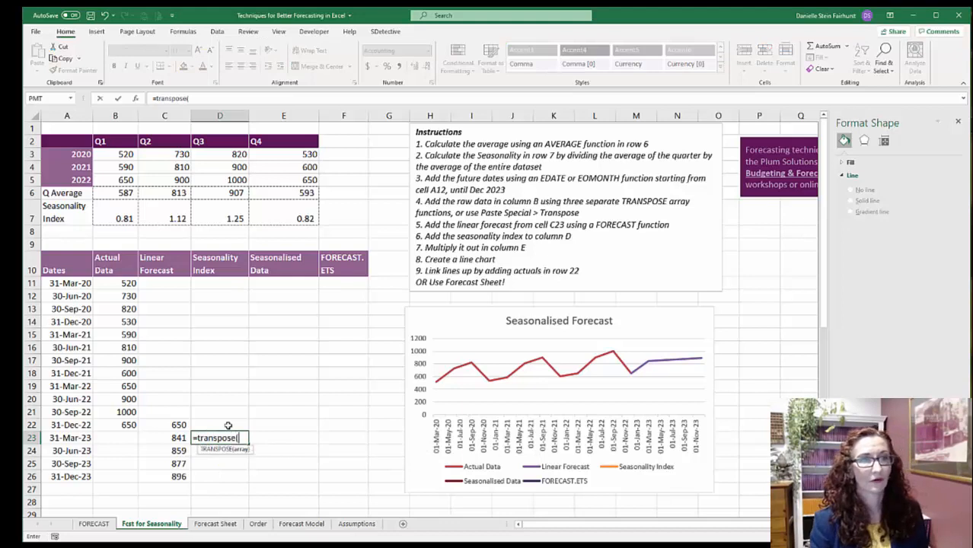
{"action": "left_click_drag", "start_coordinate": [128, 213], "coordinate": [287, 219]}
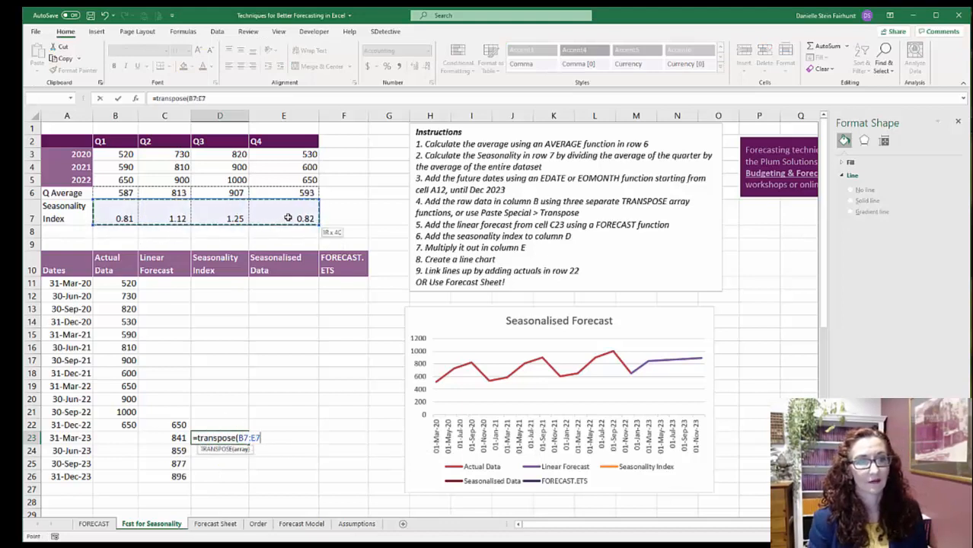
{"action": "key", "text": "Return"}
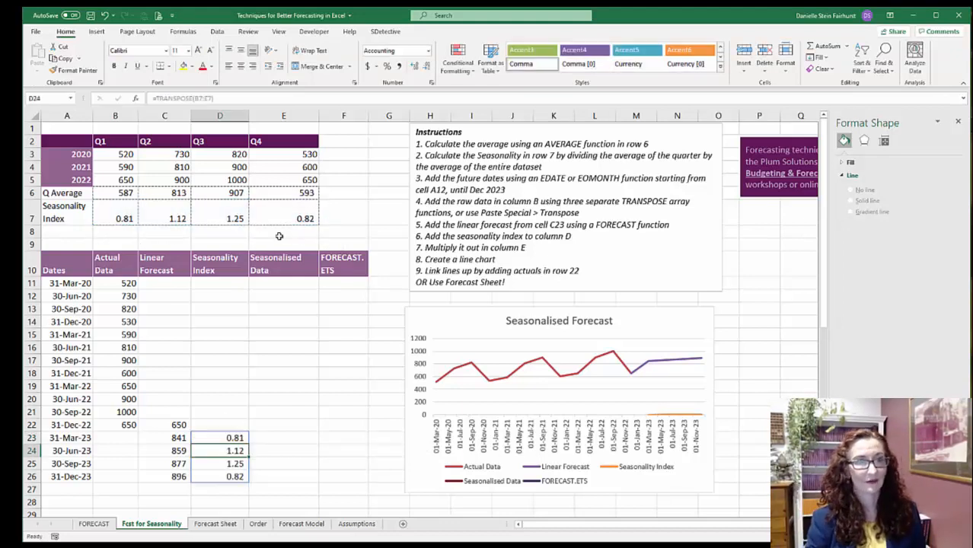
- Remove the Seasonality Index series from the Seasonalised Forecast chart
{"action": "left_click", "coordinate": [667, 414]}
{"action": "key", "text": "Delete"}
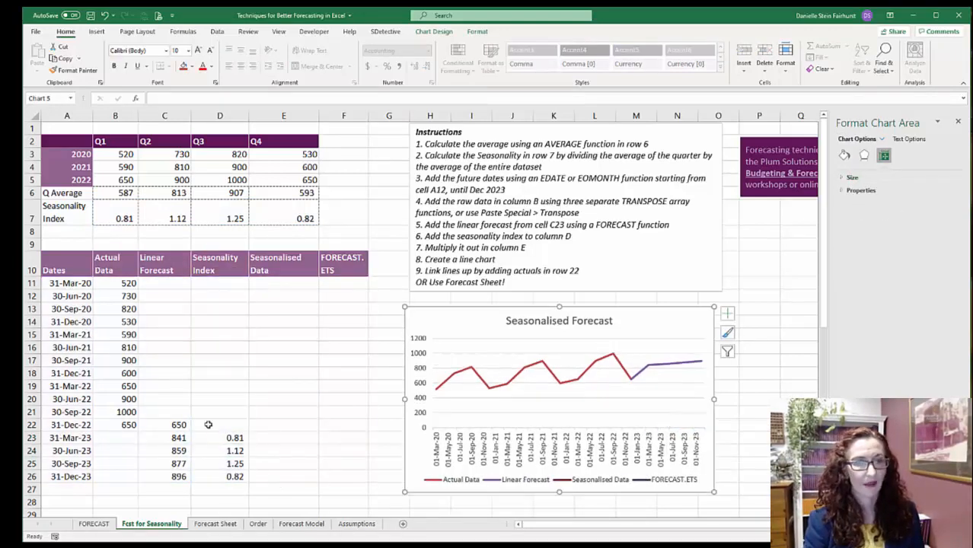
- Enter =D23*C23 in E23 to multiply the seasonality index by the linear forecast
{"action": "left_click", "coordinate": [220, 435]}
{"action": "left_click", "coordinate": [259, 438]}
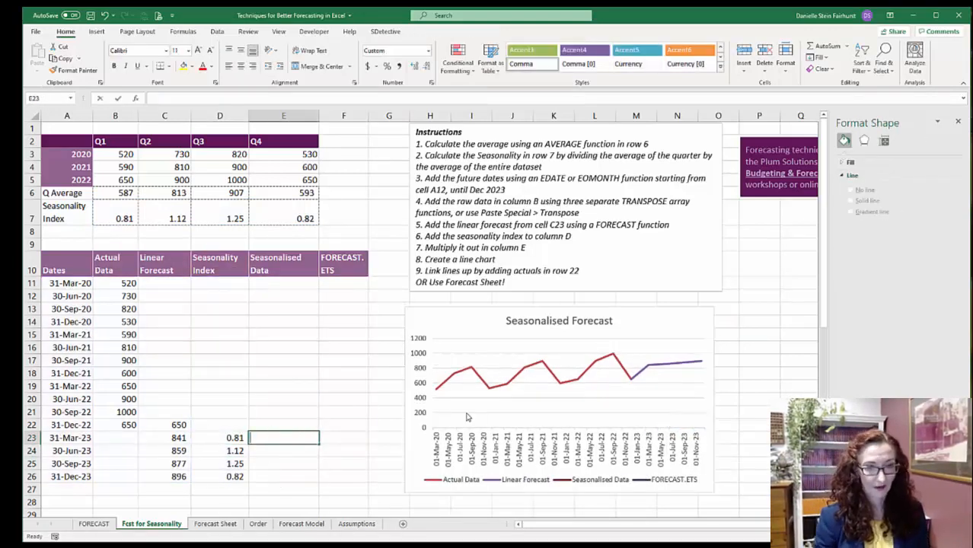
{"action": "type", "text": "="}
{"action": "key", "text": "Left"}
{"action": "key", "text": "Down"}
{"action": "key", "text": "Left"}
{"action": "key", "text": "Up"}
{"action": "key", "text": "Right"}
{"action": "type", "text": "*"}
{"action": "key", "text": "Left"}
- Copy the seasonalised data formula from E23 down to E26
{"action": "key", "text": "Left"}
{"action": "key", "text": "Return"}
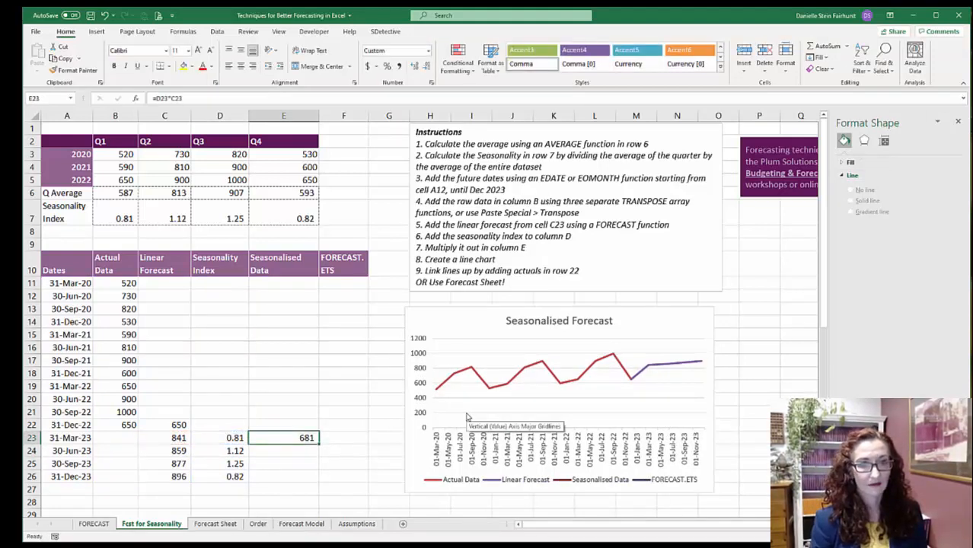
{"action": "key", "text": "ctrl+c"}
{"action": "key", "text": "shift+Down"}
{"action": "key", "text": "shift+Down"}
{"action": "key", "text": "shift+Down"}
{"action": "key", "text": "Return"}
{"action": "key", "text": "Left"}
{"action": "key", "text": "Right"}
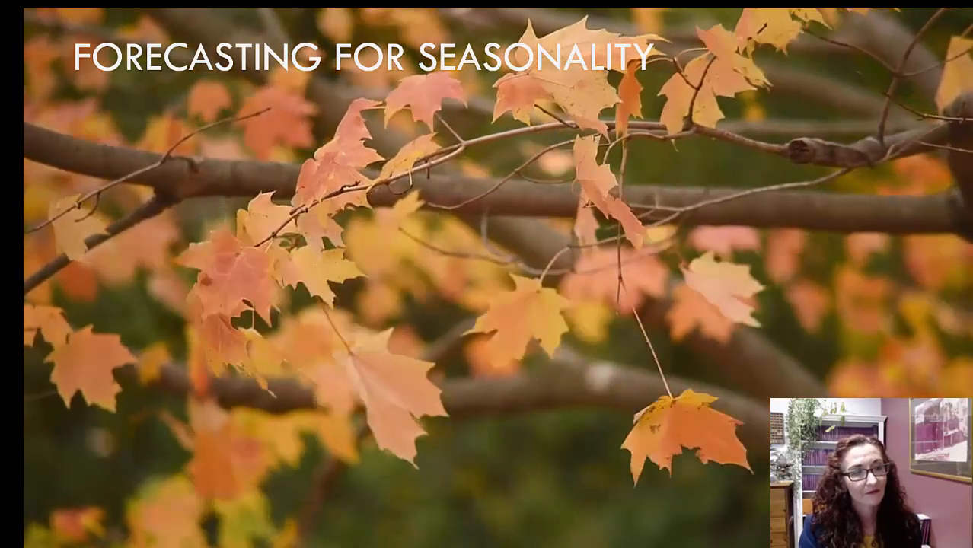
{"action": "key", "text": "Right"}
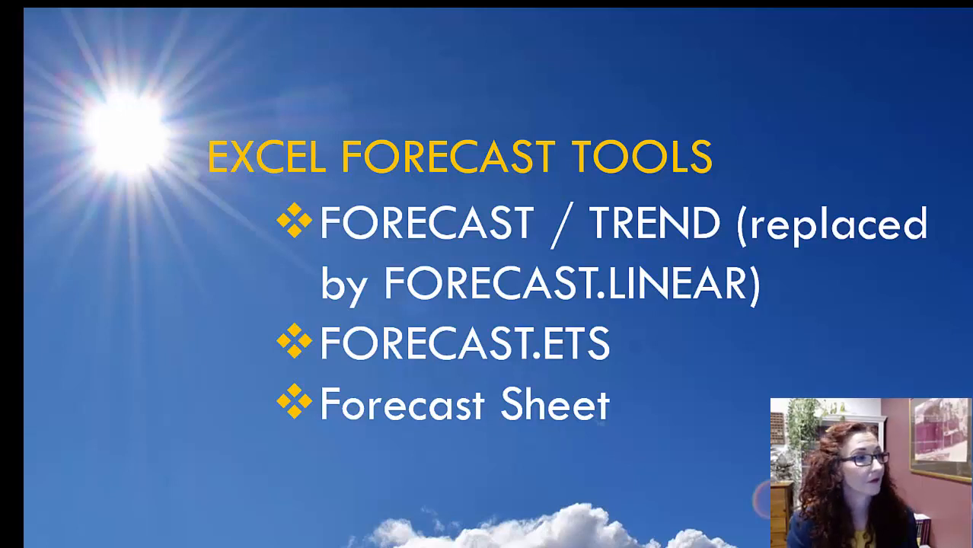
- Switch to Excel and create a line-chart forecast worksheet from the monthly Date and Sales data in A1:B7, keeping the default forecast options
{"action": "key", "text": "alt+Tab"}
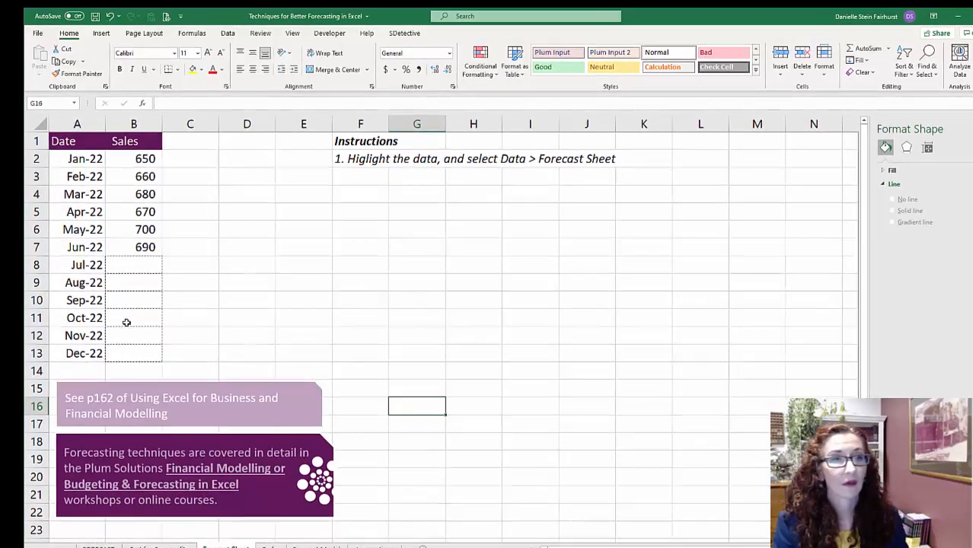
{"action": "left_click", "coordinate": [165, 234]}
{"action": "left_click_drag", "start_coordinate": [69, 139], "coordinate": [135, 239]}
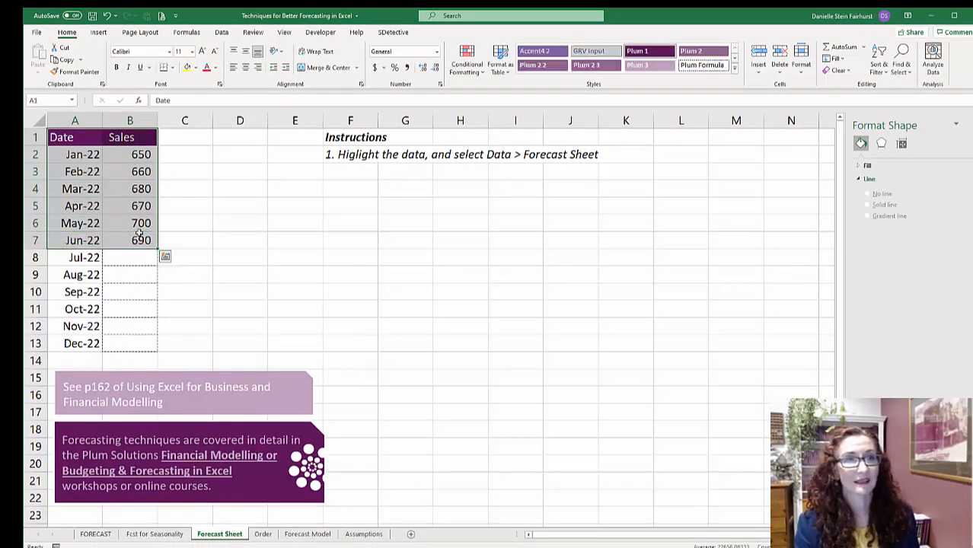
{"action": "left_click", "coordinate": [221, 32]}
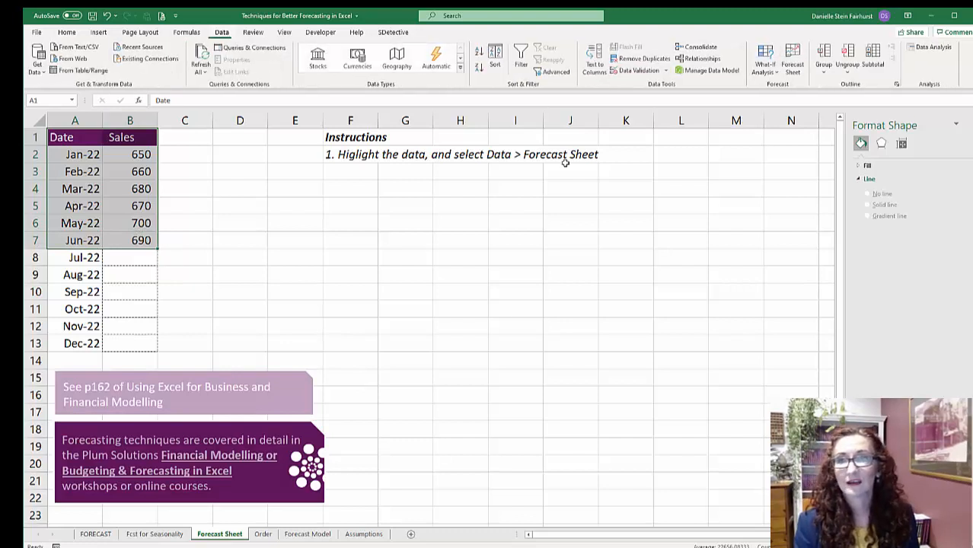
{"action": "left_click", "coordinate": [792, 60]}
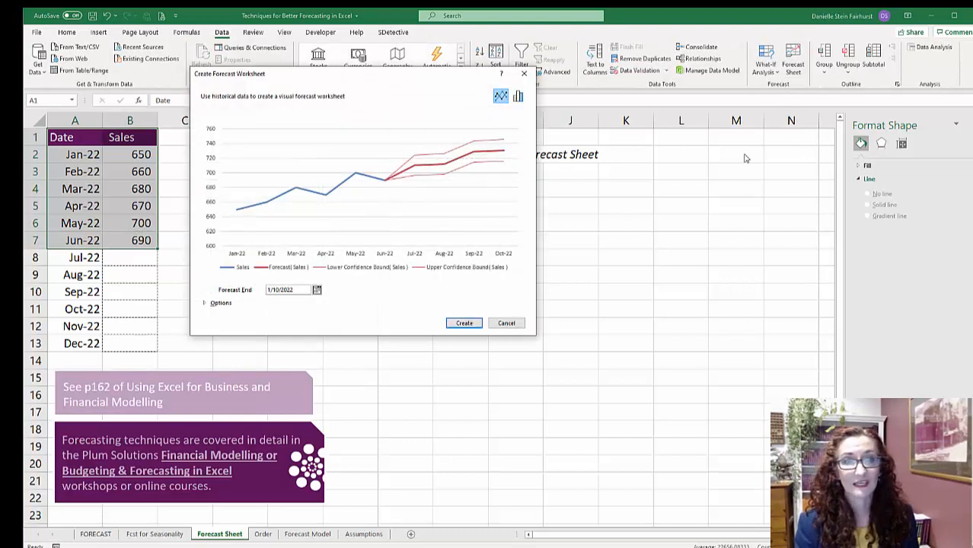
{"action": "left_click", "coordinate": [206, 304]}
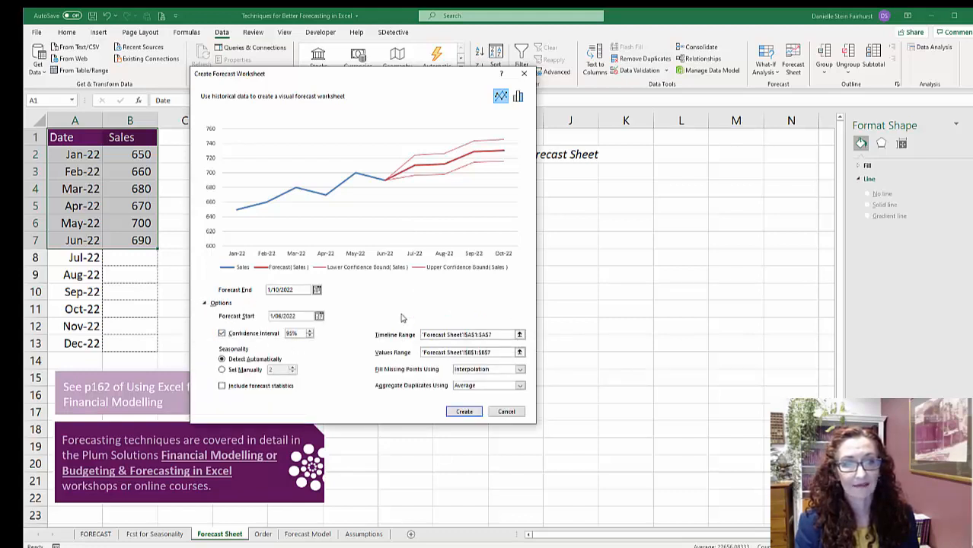
{"action": "left_click", "coordinate": [464, 412]}
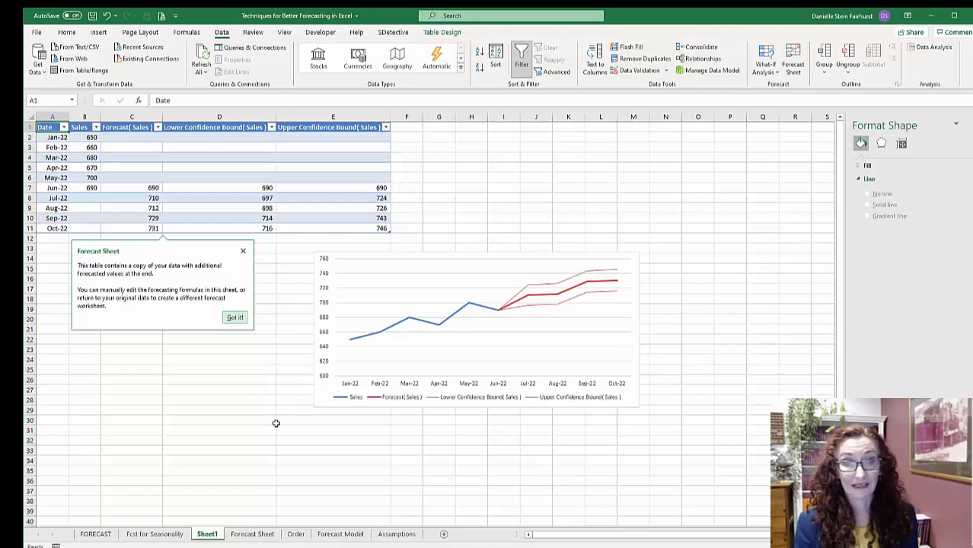
- Create a forecast worksheet ending 31/12/2024 from the dates and actual data in A10:B22 of the Fcst for Seasonality sheet
{"action": "left_click", "coordinate": [154, 534]}
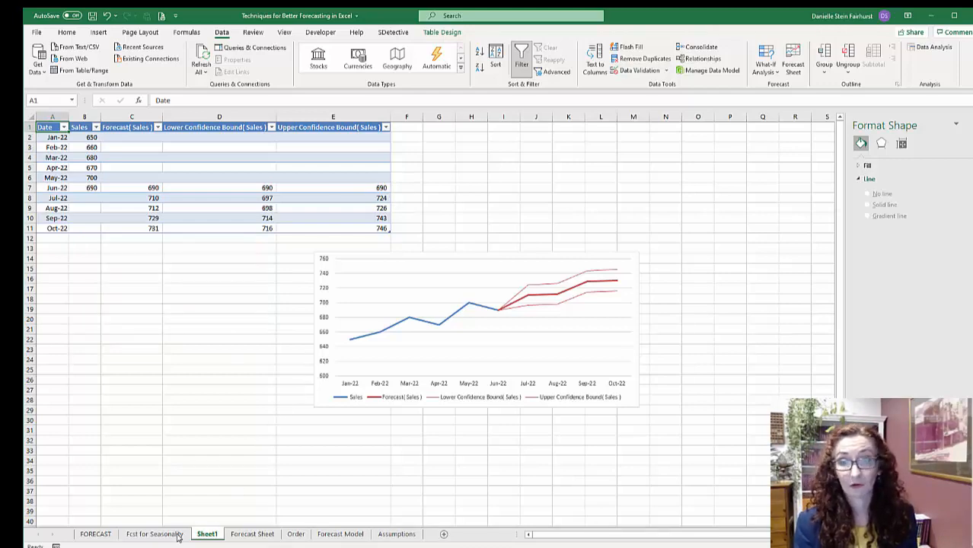
{"action": "mouse_move", "coordinate": [656, 379]}
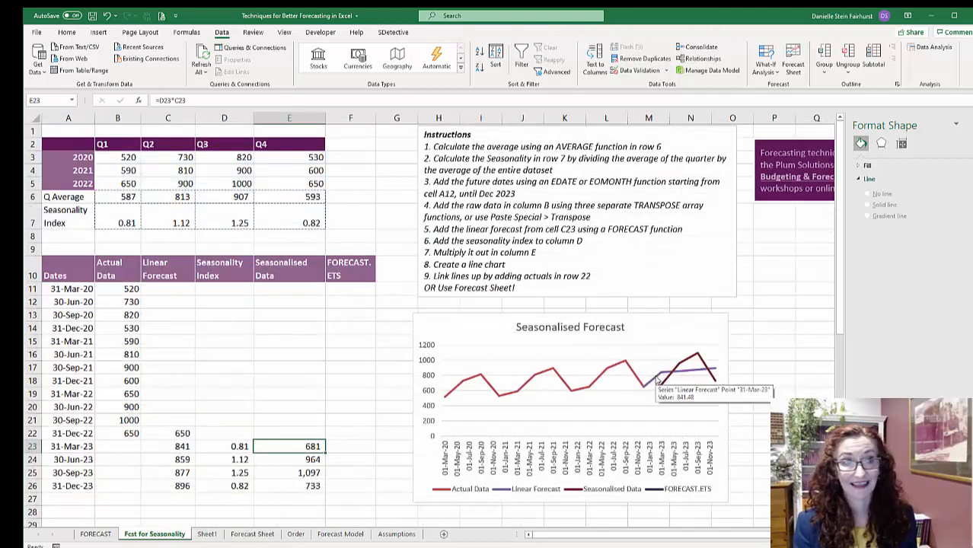
{"action": "left_click_drag", "start_coordinate": [77, 270], "coordinate": [131, 431]}
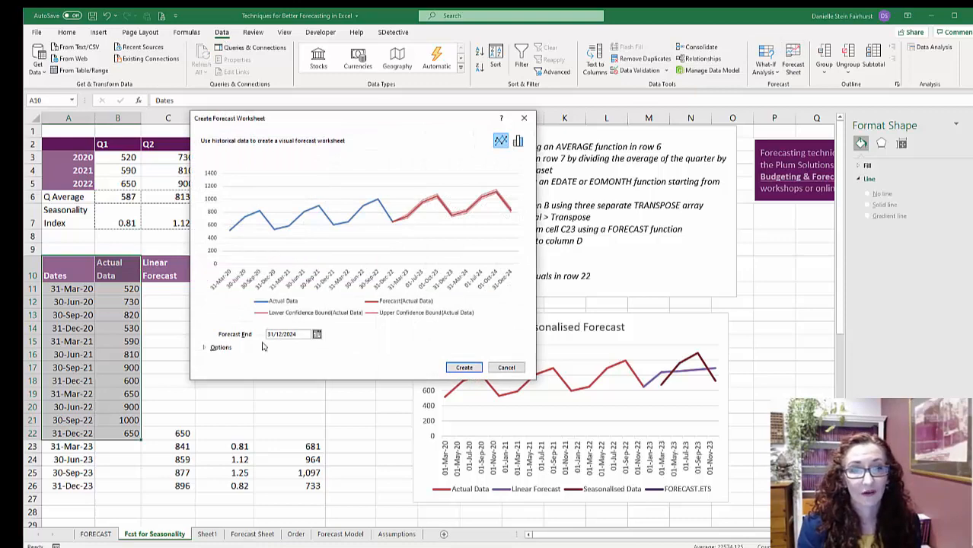
{"action": "left_click", "coordinate": [463, 368]}
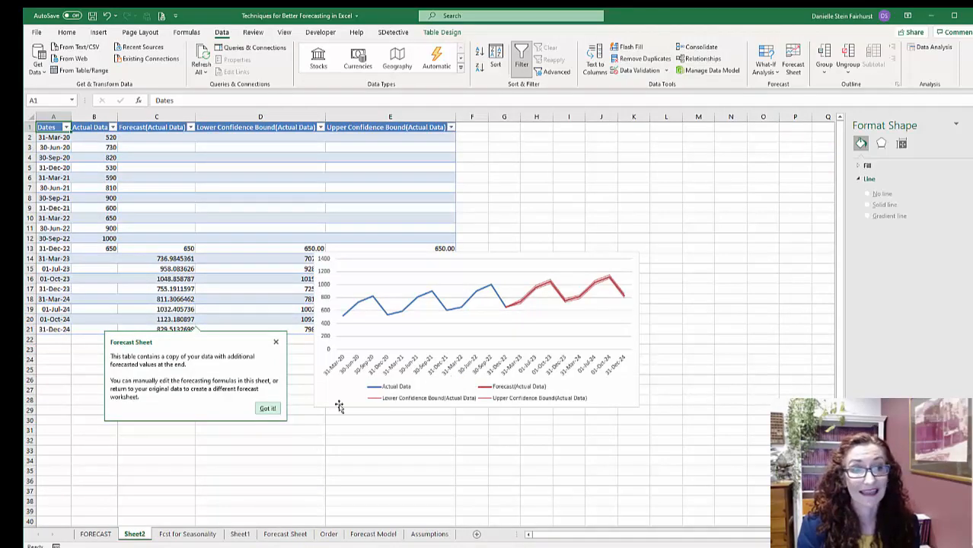
- Compare the manual forecast on Fcst for Seasonality with the generated forecast tables and charts on Sheet1 and Sheet2
{"action": "left_click", "coordinate": [186, 535]}
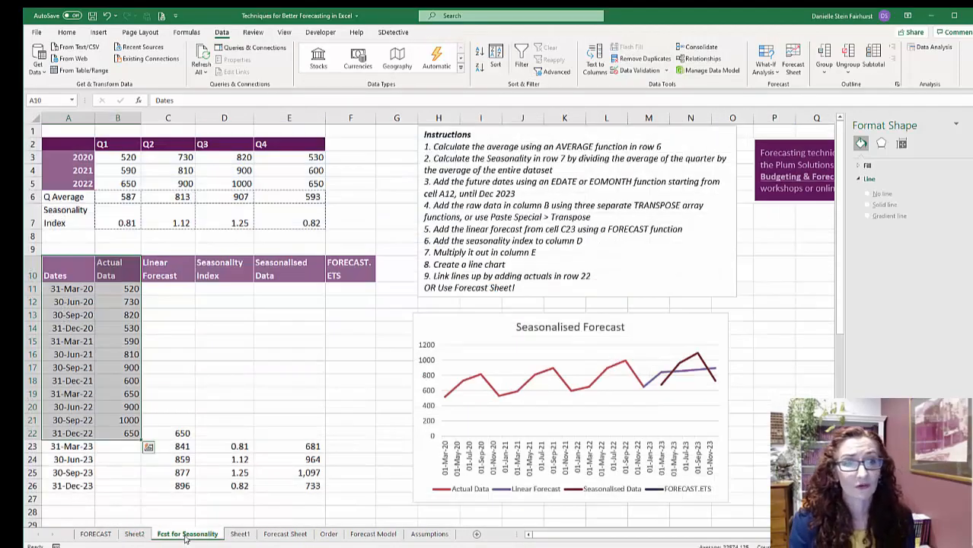
{"action": "left_click", "coordinate": [177, 431]}
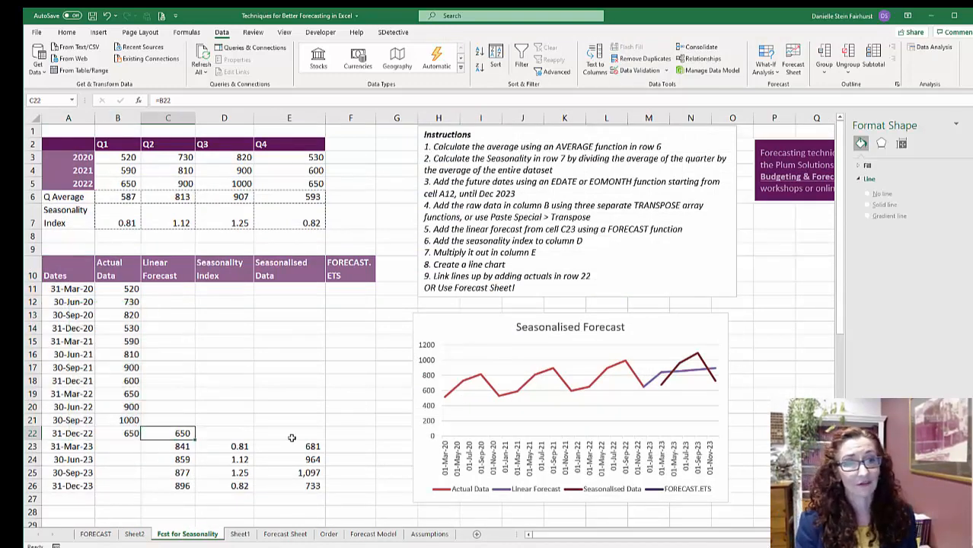
{"action": "left_click", "coordinate": [276, 447]}
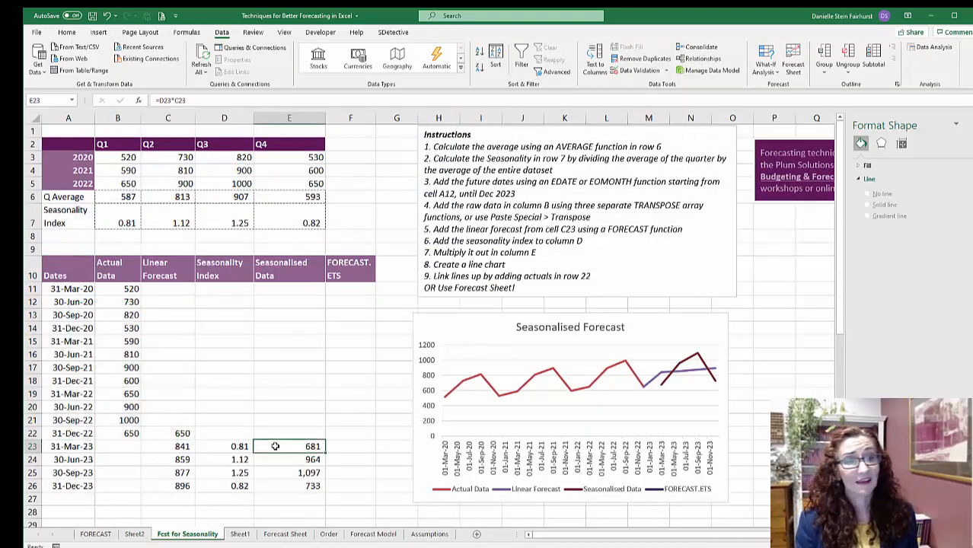
{"action": "left_click", "coordinate": [239, 535]}
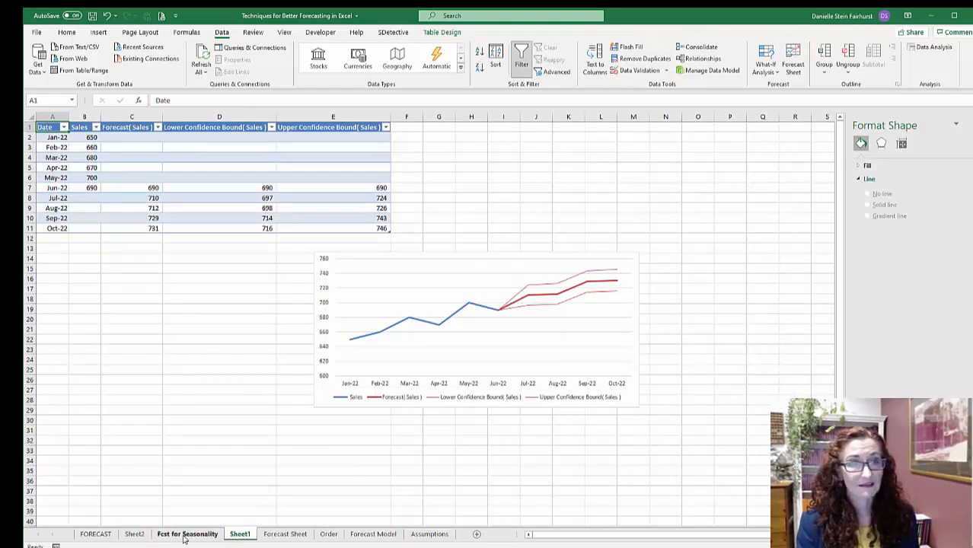
{"action": "left_click", "coordinate": [134, 534]}
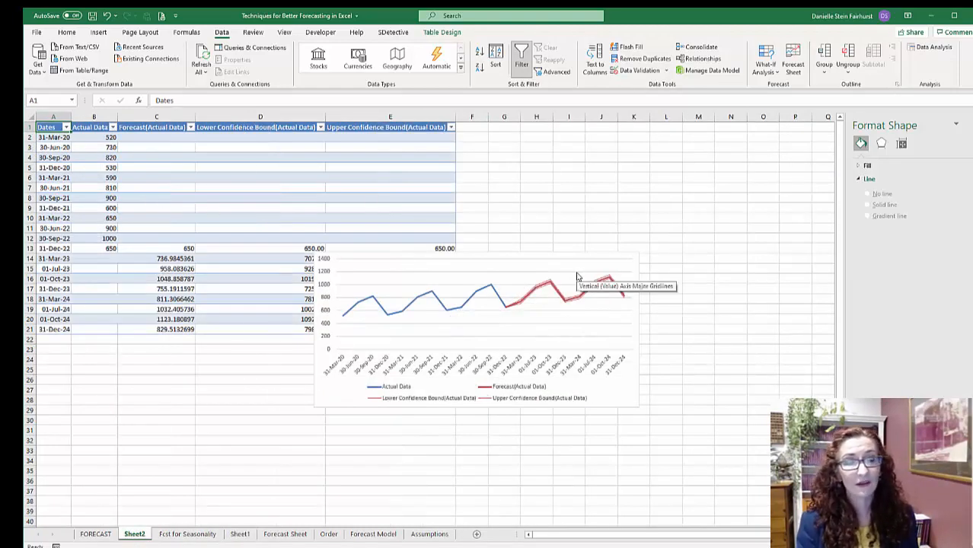
{"action": "left_click", "coordinate": [185, 534]}
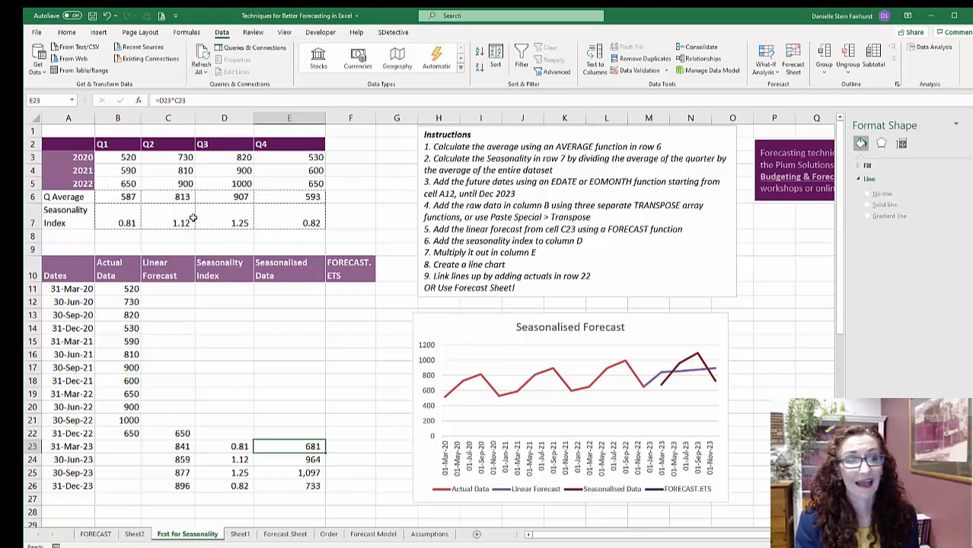
{"action": "left_click", "coordinate": [134, 534]}
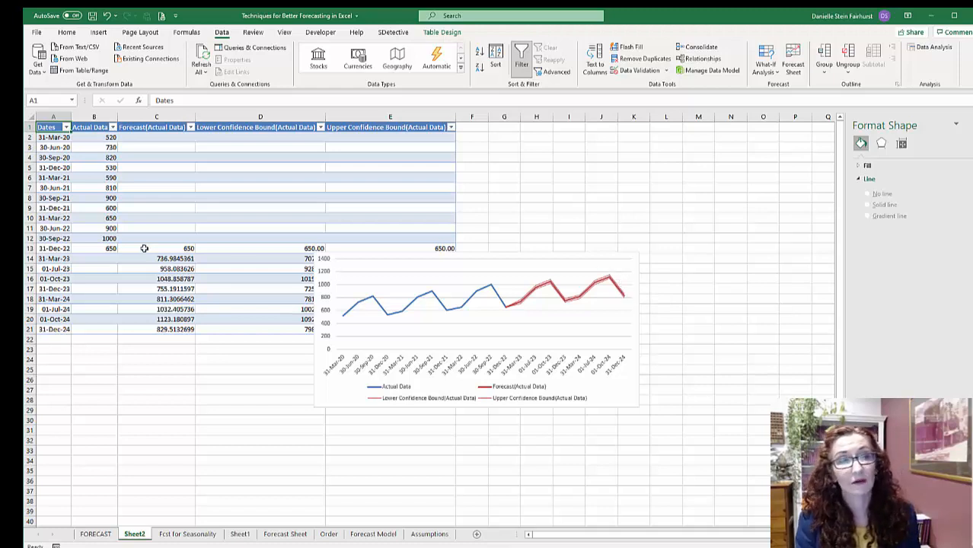
{"action": "left_click", "coordinate": [146, 217]}
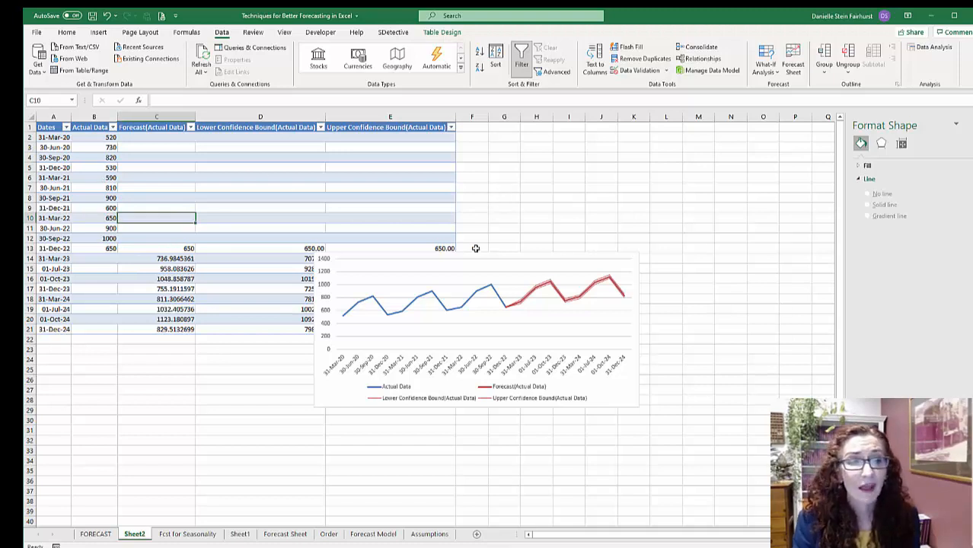
{"action": "left_click", "coordinate": [190, 536]}
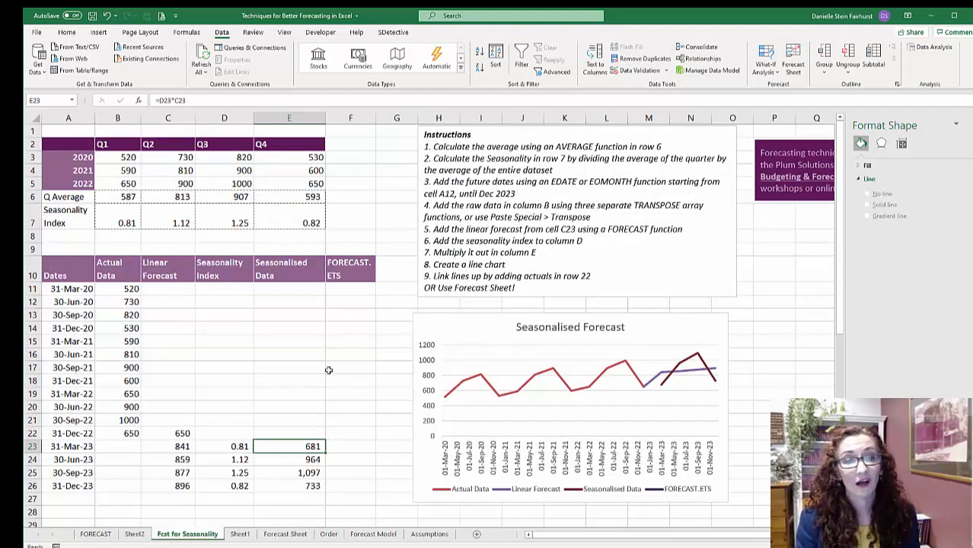
{"action": "left_click", "coordinate": [342, 446]}
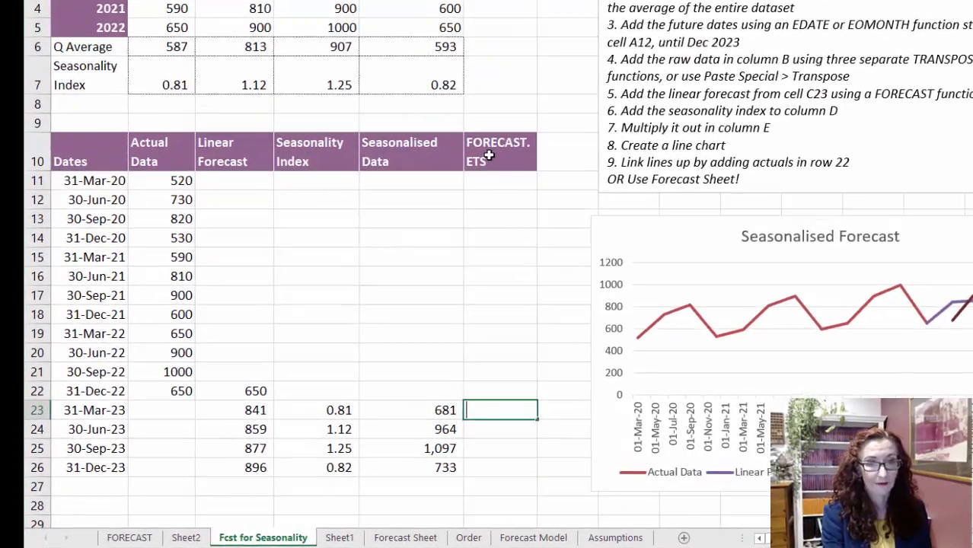
{"action": "type", "text": "=for"}
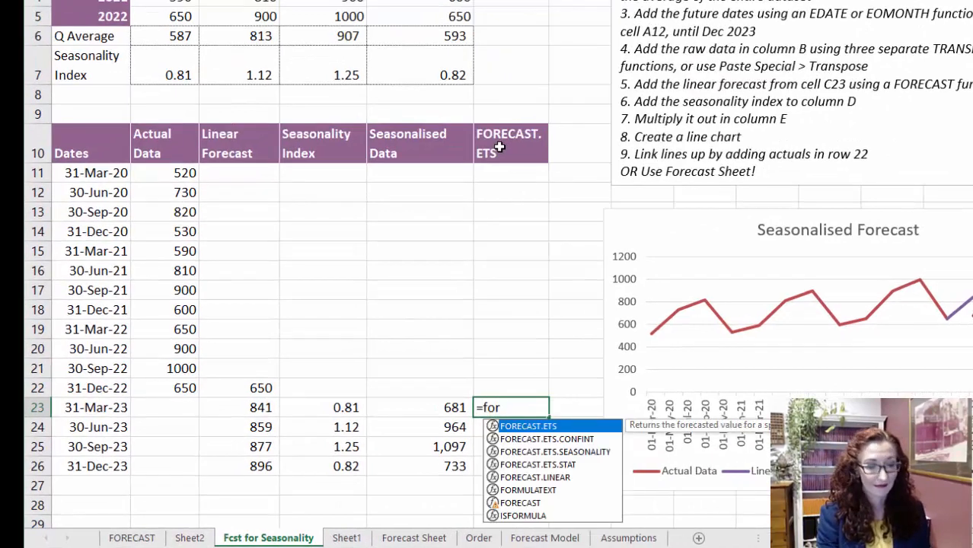
{"action": "key", "text": "Tab"}
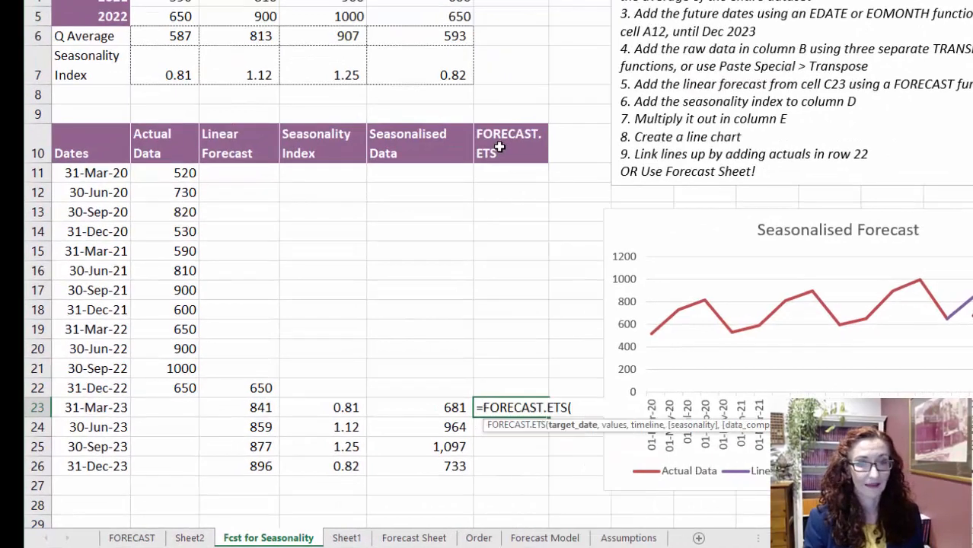
{"action": "key", "text": "ctrl+a"}
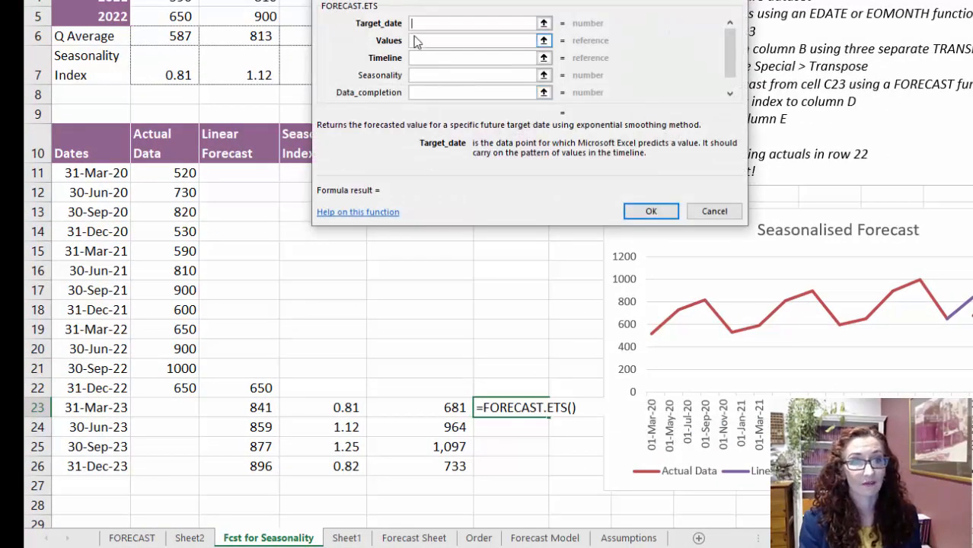
{"action": "left_click_drag", "start_coordinate": [495, 0], "coordinate": [655, 58]}
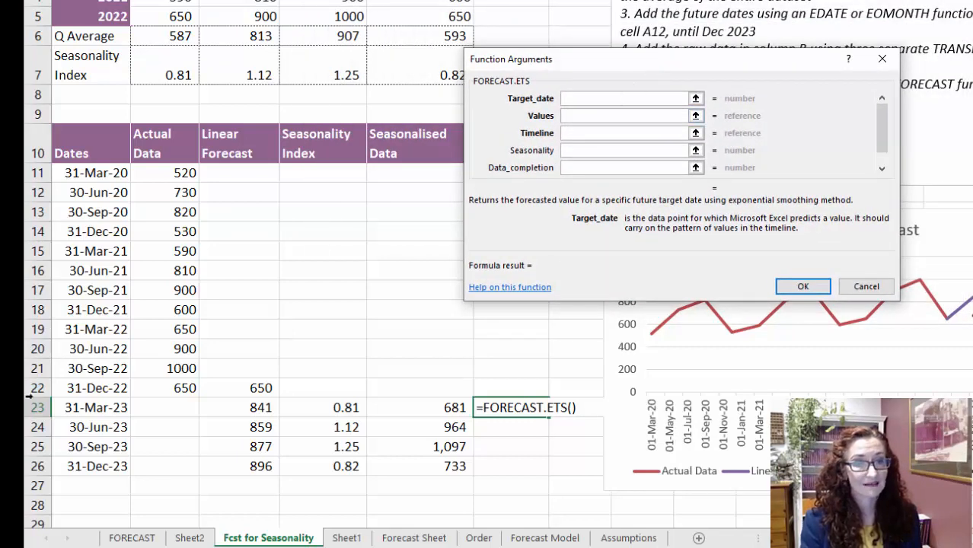
{"action": "key", "text": "Escape"}
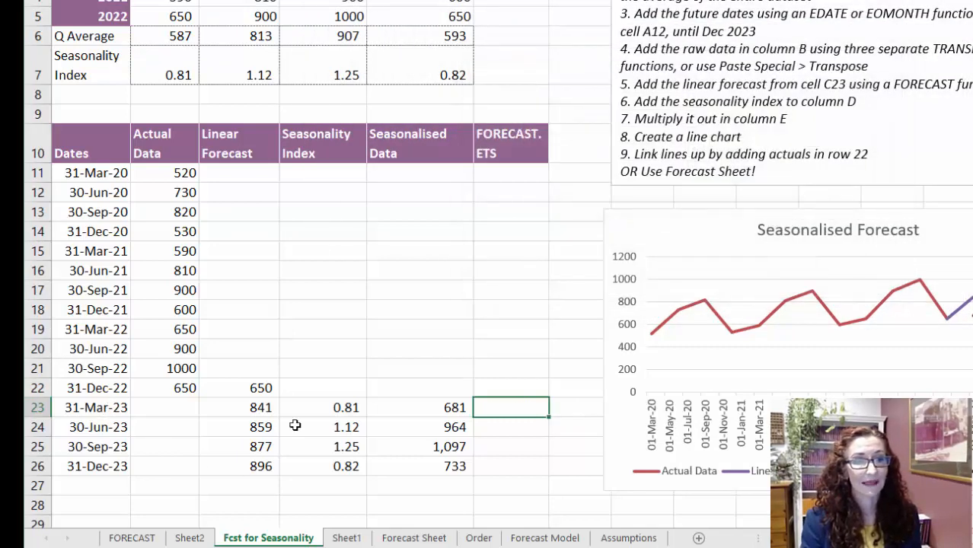
- Make the target date reference in C23's FORECAST.LINEAR formula column-absolute as $A23
{"action": "left_click", "coordinate": [256, 408]}
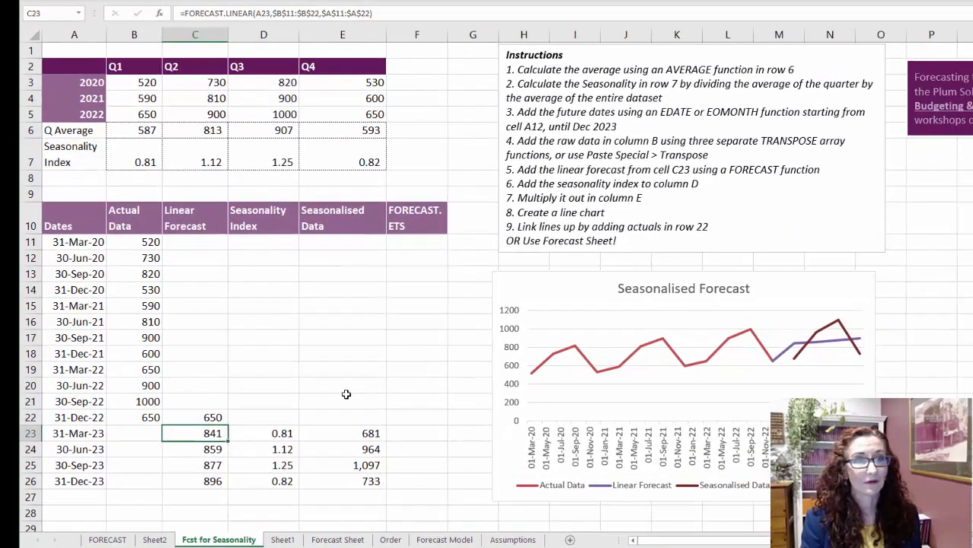
{"action": "left_click", "coordinate": [257, 13]}
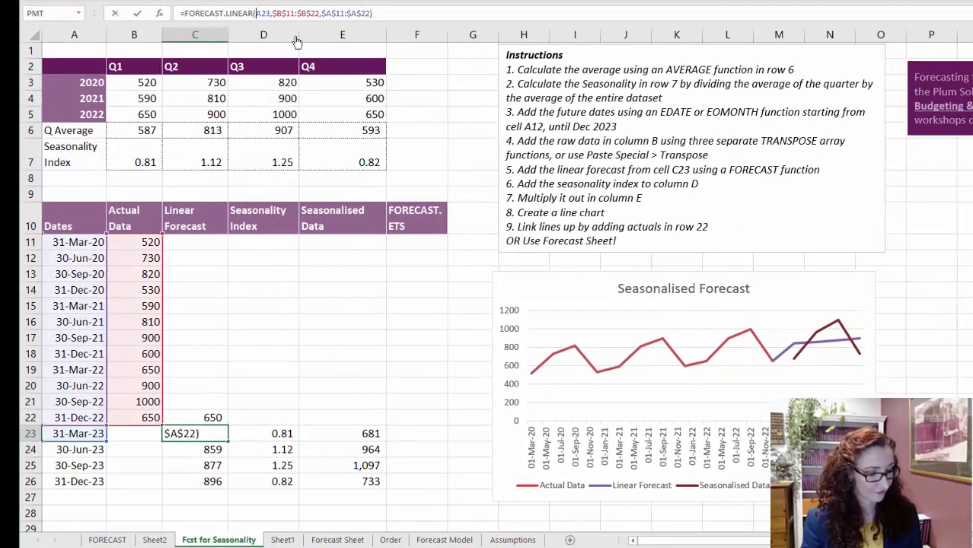
{"action": "key", "text": "Up"}
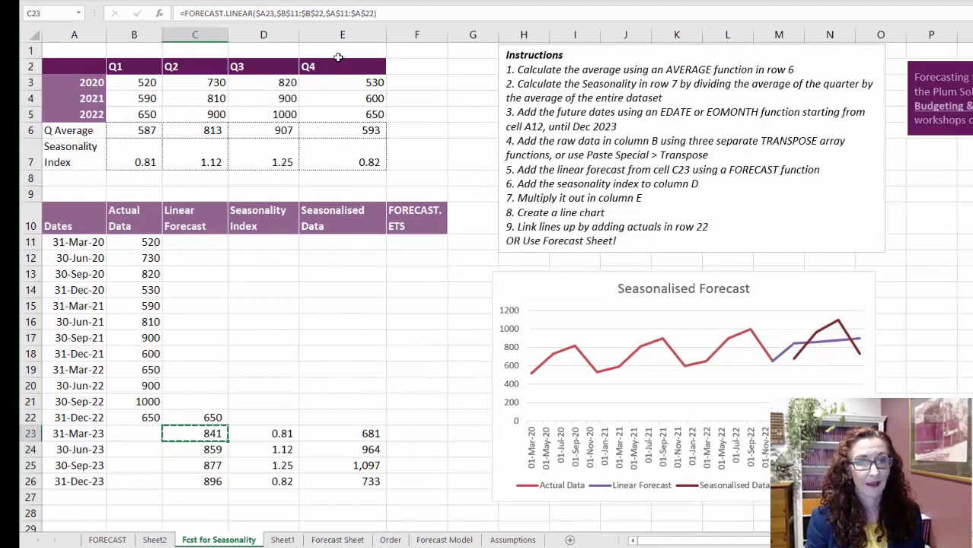
- Copy the FORECAST.LINEAR formula from C23 into F23 of the FORECAST.ETS column
{"action": "key", "text": "ctrl+c"}
{"action": "key", "text": "Right"}
{"action": "key", "text": "Right"}
{"action": "key", "text": "Right"}
{"action": "key", "text": "Return"}
- Change the function in F23 from FORECAST.LINEAR to FORECAST.ETS, keeping its arguments
{"action": "key", "text": "F2"}
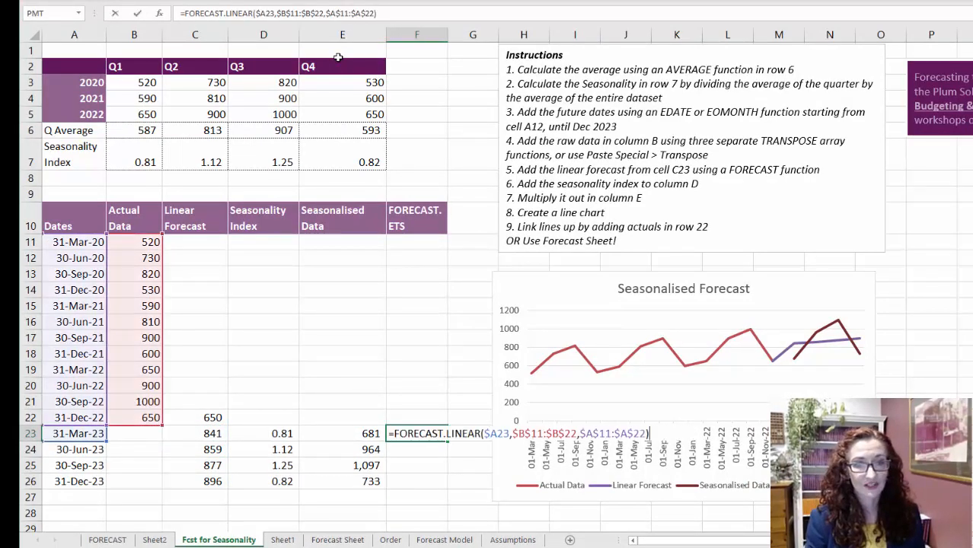
{"action": "left_click", "coordinate": [479, 436]}
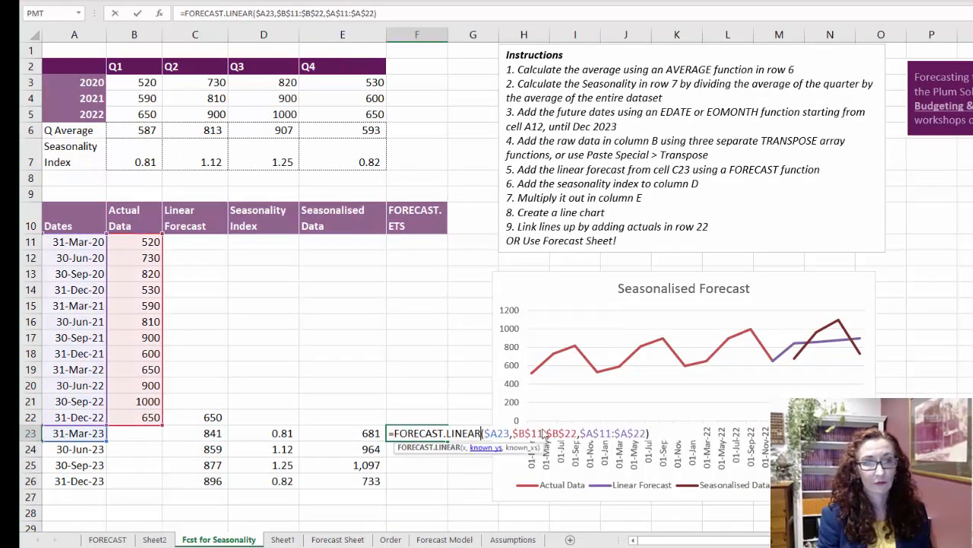
{"action": "key", "text": "BackSpace"}
{"action": "key", "text": "BackSpace"}
{"action": "key", "text": "BackSpace"}
{"action": "key", "text": "BackSpace"}
{"action": "key", "text": "BackSpace"}
{"action": "key", "text": "BackSpace"}
{"action": "type", "text": "et"}
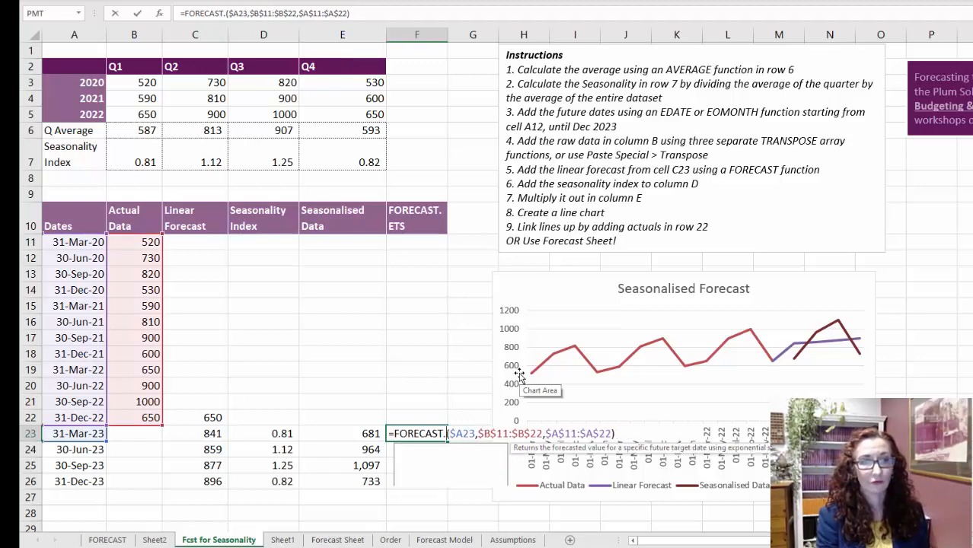
{"action": "type", "text": "s"}
{"action": "key", "text": "Return"}
{"action": "key", "text": "Up"}
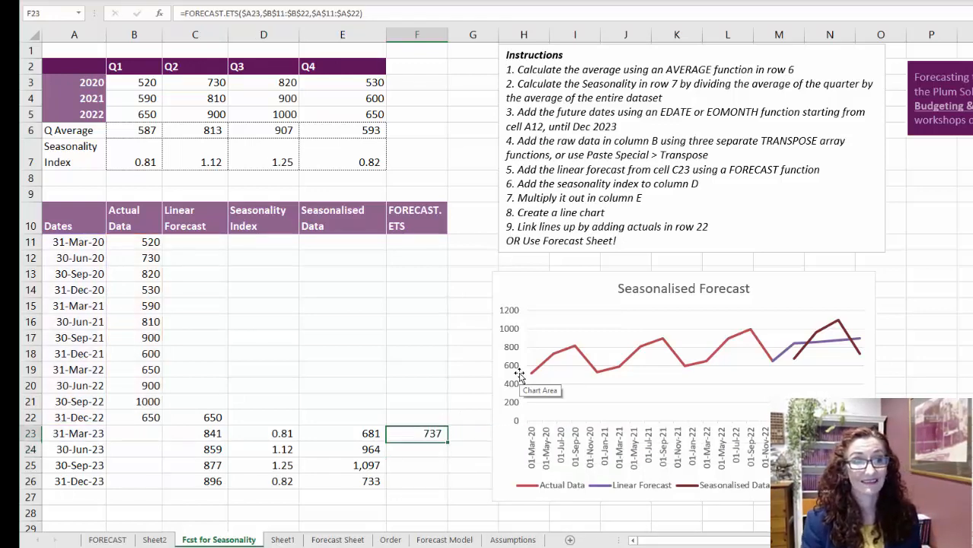
- Set the Seasonality argument of F23's FORECAST.ETS formula to 1 and fill the formula down through F26
{"action": "left_click", "coordinate": [160, 13]}
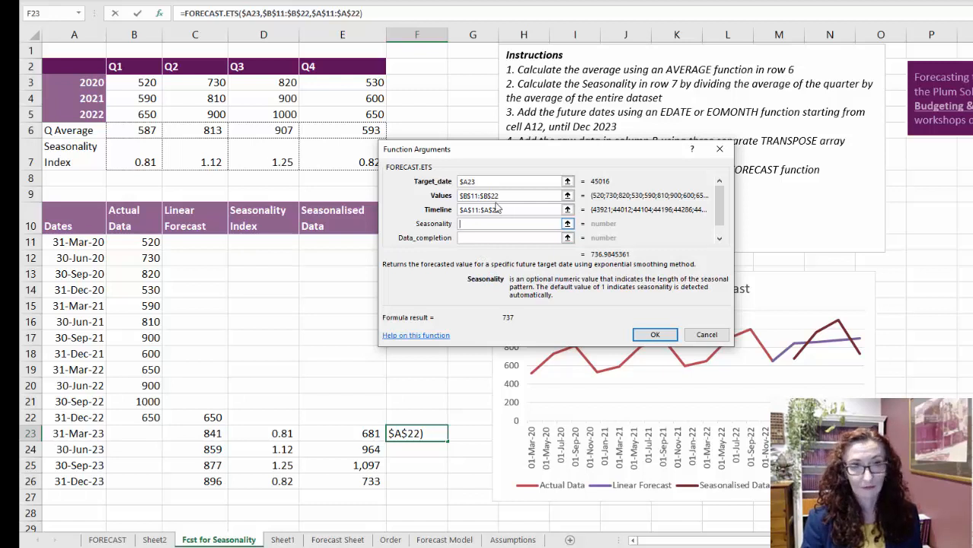
{"action": "type", "text": "1"}
{"action": "key", "text": "Return"}
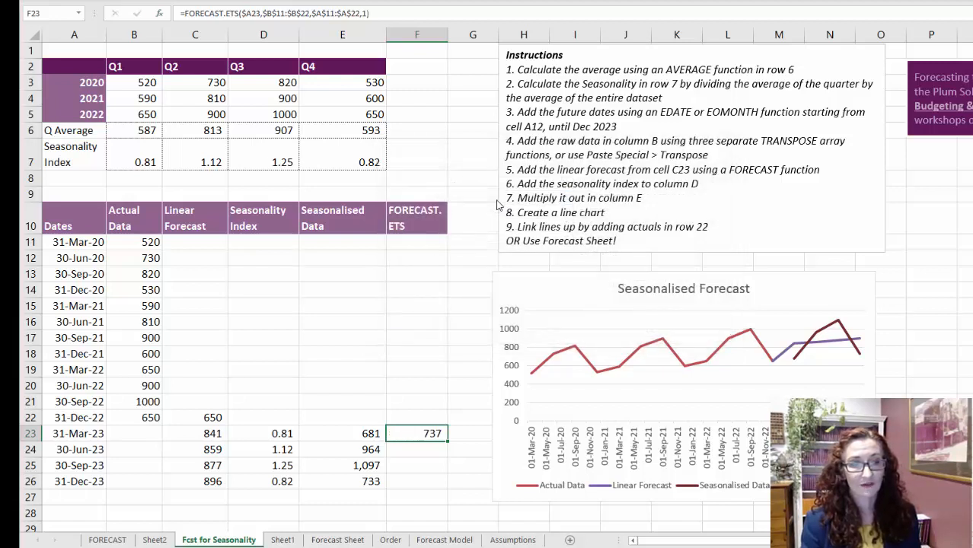
{"action": "left_click_drag", "start_coordinate": [447, 450], "coordinate": [442, 483]}
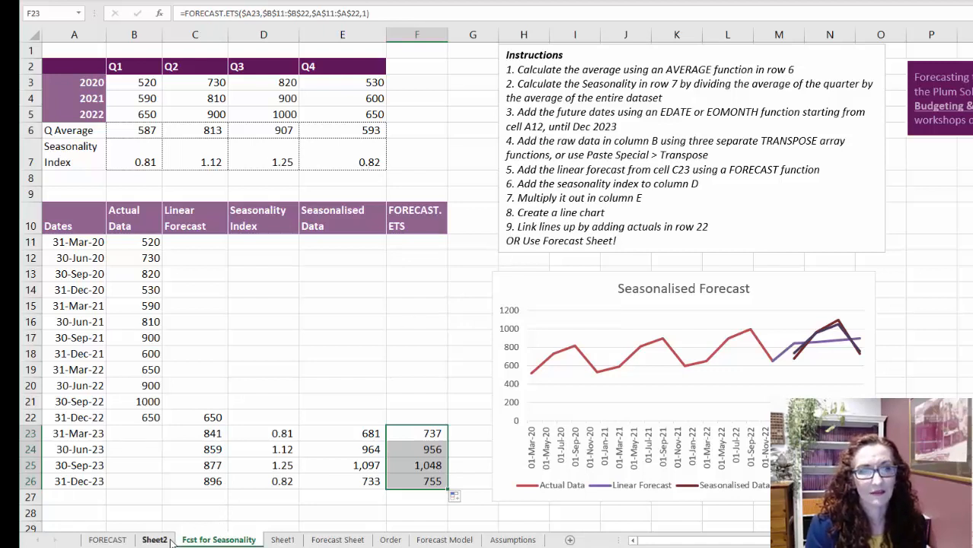
{"action": "double_click", "coordinate": [419, 433]}
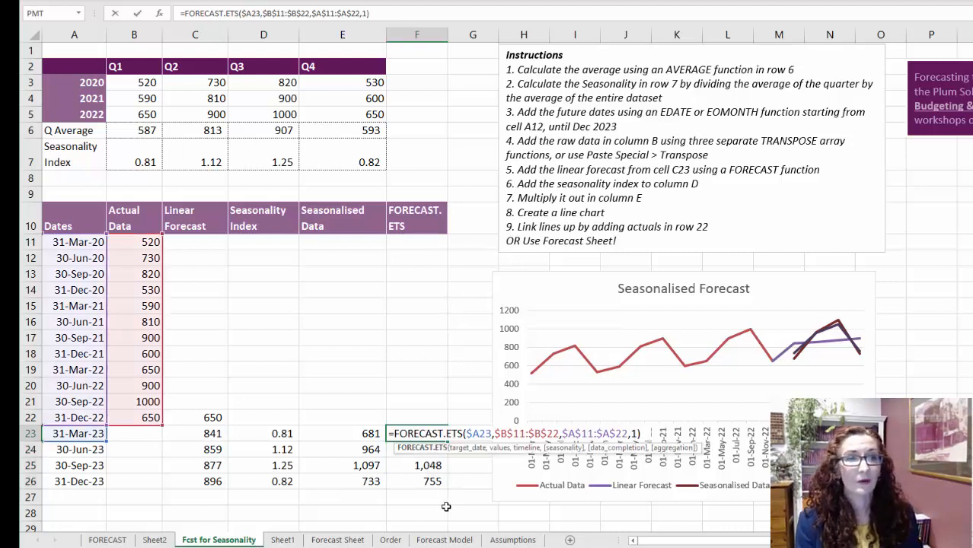
{"action": "key", "text": "ctrl+Return"}
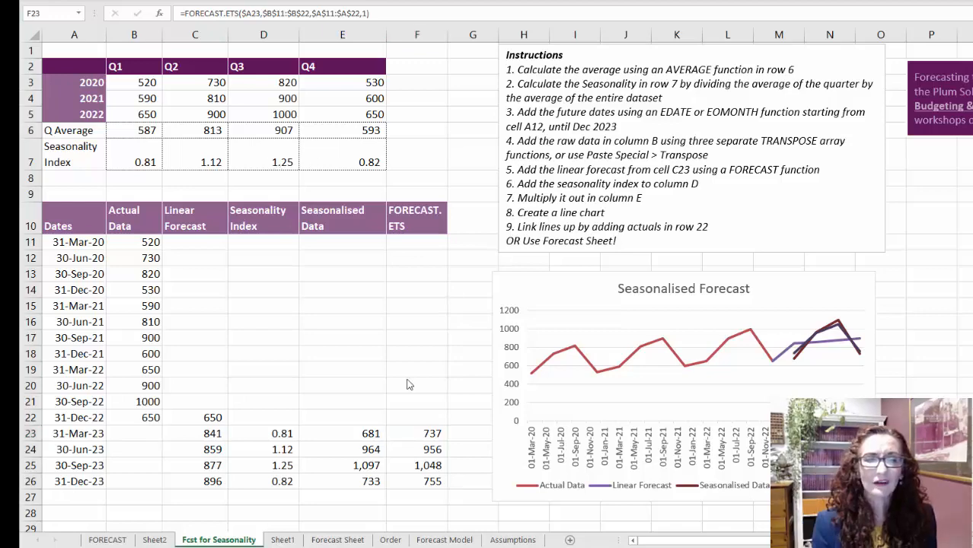
- Examine the Date and Order Quantity data on the Order sheet, including where the quantities end and how the dates are ordered
{"action": "left_click", "coordinate": [398, 542]}
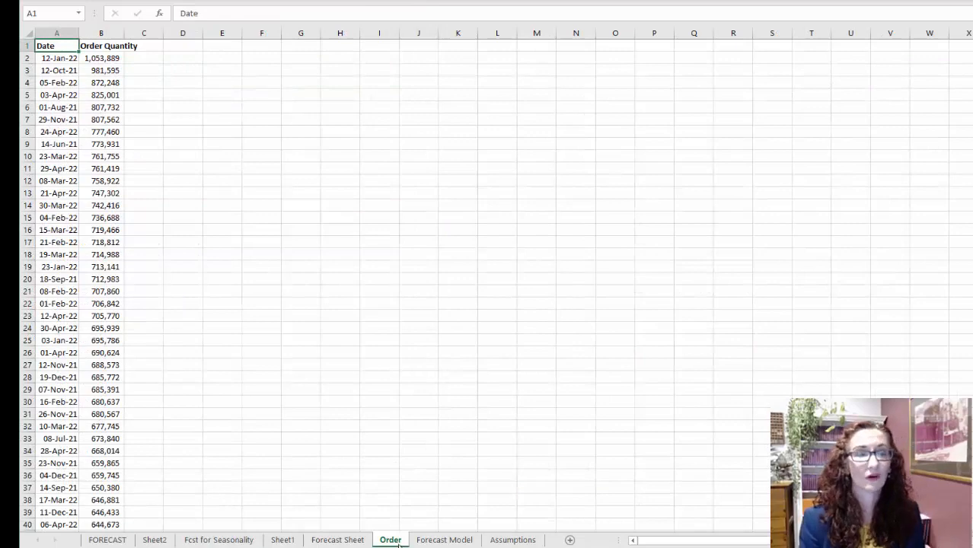
{"action": "left_click", "coordinate": [119, 195]}
{"action": "key", "text": "ctrl+Down"}
{"action": "key", "text": "Down"}
{"action": "key", "text": "Up"}
{"action": "key", "text": "Up"}
{"action": "key", "text": "Down"}
{"action": "key", "text": "Down"}
{"action": "key", "text": "Left"}
{"action": "key", "text": "Up"}
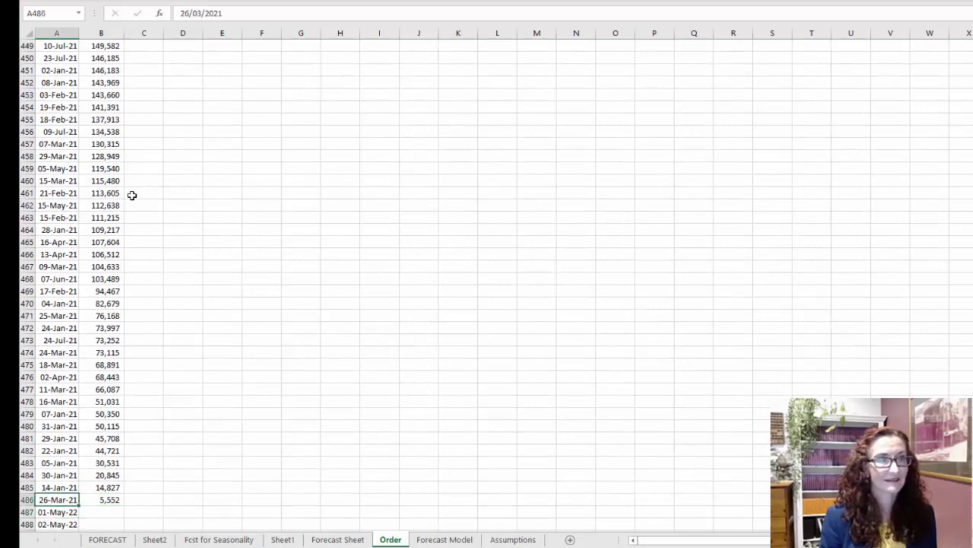
{"action": "key", "text": "ctrl+Up"}
{"action": "key", "text": "Down"}
{"action": "key", "text": "Down"}
{"action": "key", "text": "Down"}
{"action": "key", "text": "Down"}
{"action": "key", "text": "Down"}
{"action": "key", "text": "Down"}
{"action": "key", "text": "Down"}
{"action": "key", "text": "Down"}
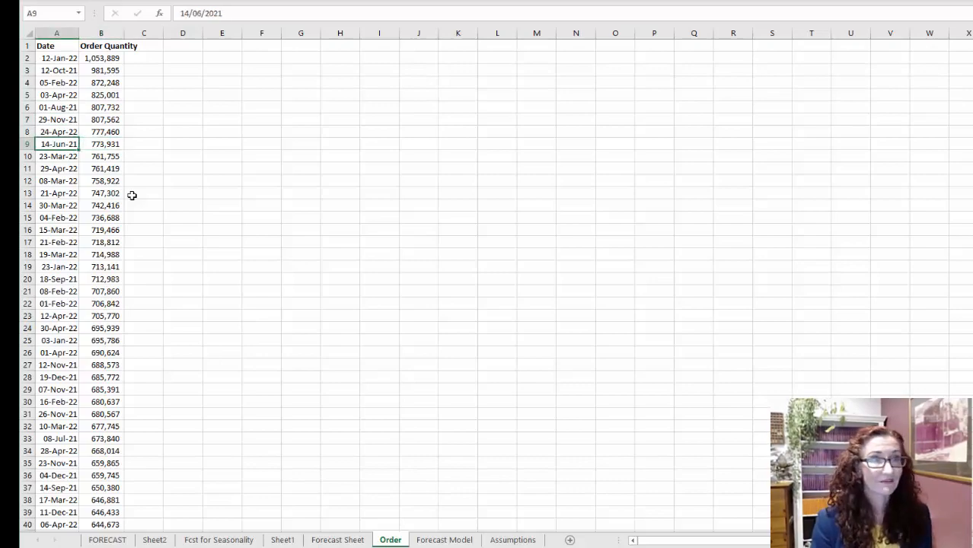
- Insert the recommended line chart of Order Quantity by Date from the whole data range on the Order sheet
{"action": "key", "text": "ctrl+a"}
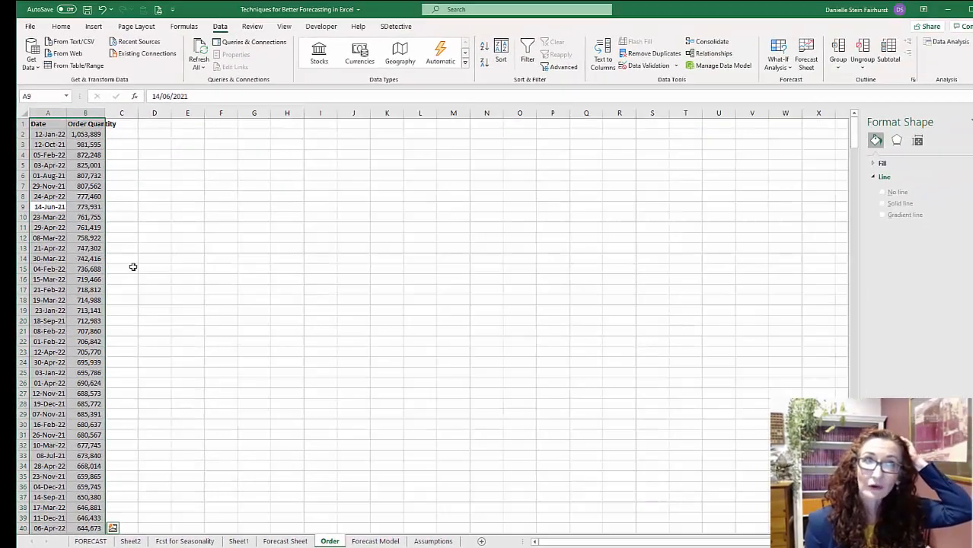
{"action": "left_click", "coordinate": [94, 27]}
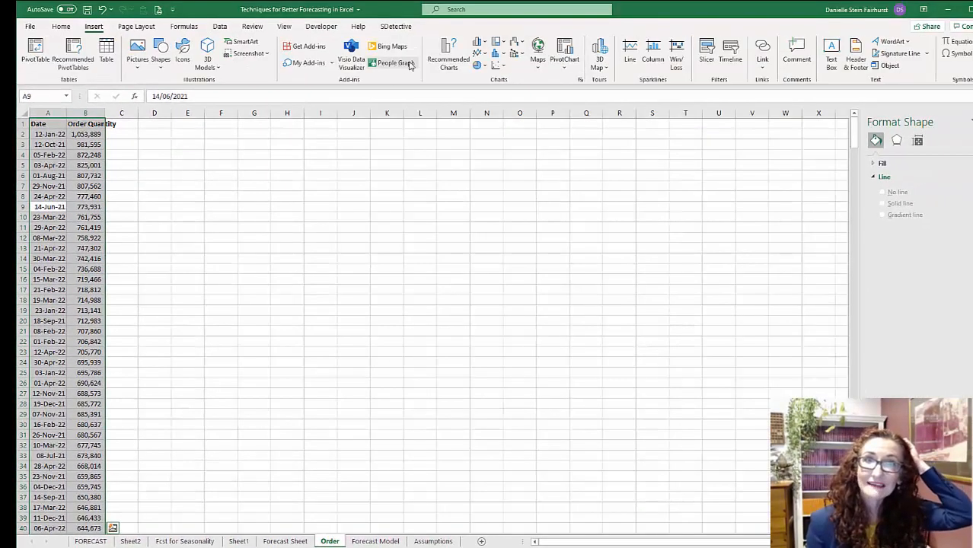
{"action": "left_click", "coordinate": [478, 53]}
{"action": "left_click", "coordinate": [452, 65]}
{"action": "left_click", "coordinate": [452, 65]}
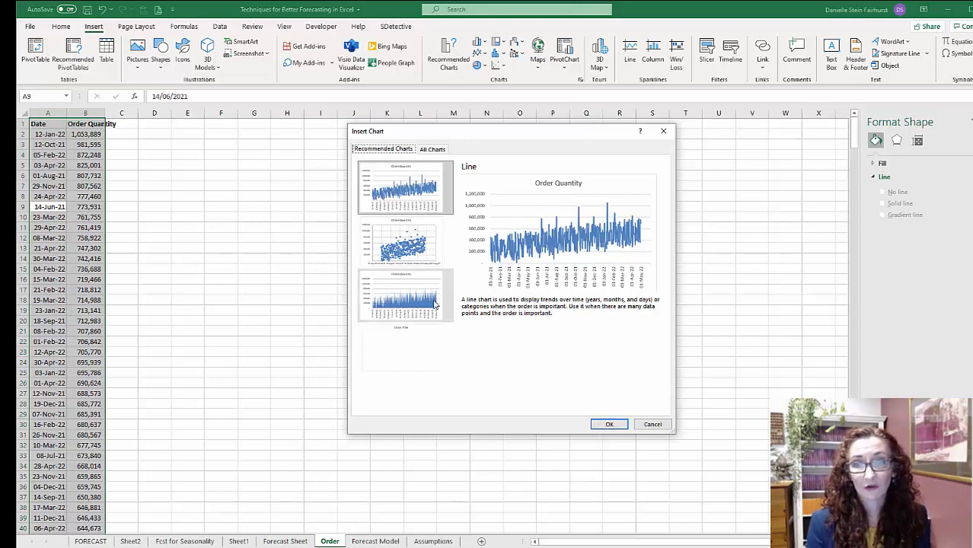
{"action": "left_click", "coordinate": [405, 248]}
{"action": "left_click", "coordinate": [405, 206]}
{"action": "left_click", "coordinate": [613, 424]}
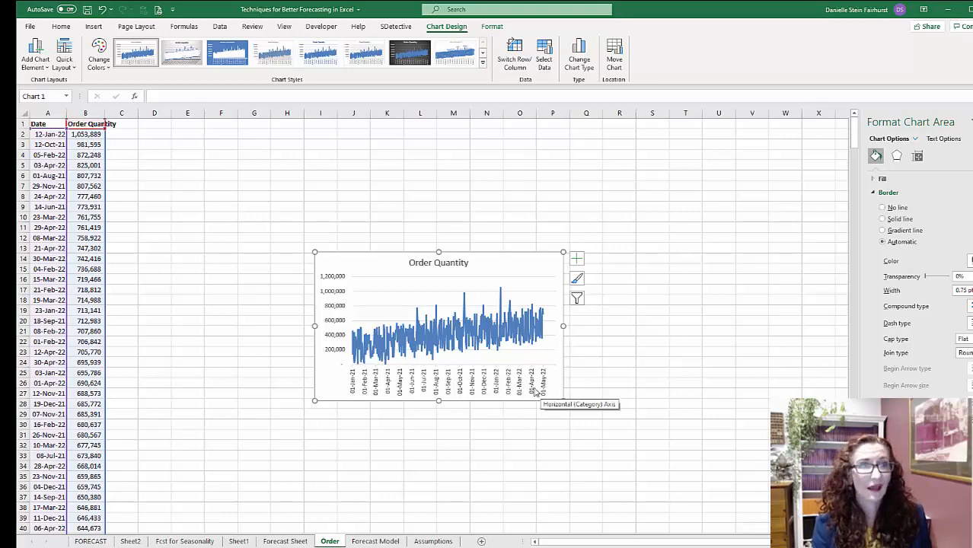
- Check the end of the Order Quantity column against the dates that extend beyond it
{"action": "left_click", "coordinate": [48, 186]}
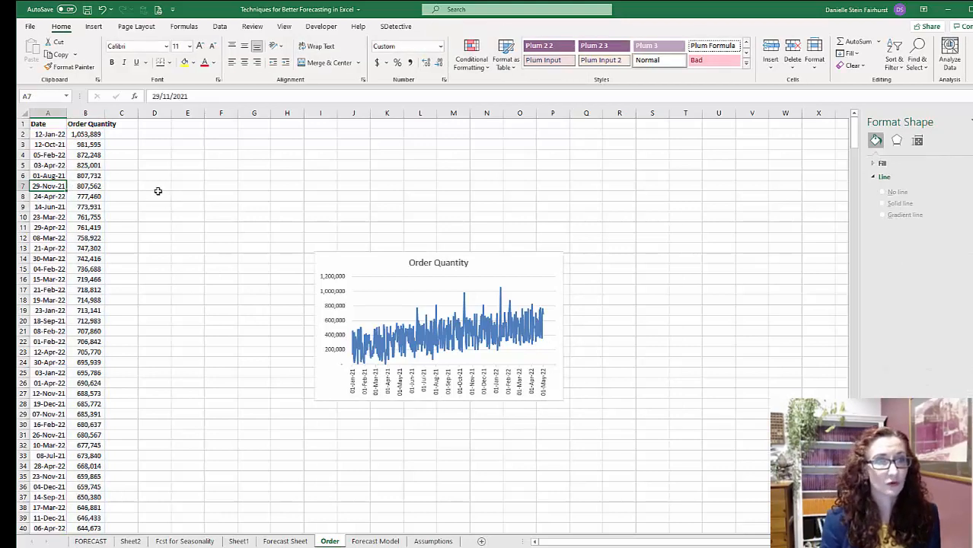
{"action": "key", "text": "Right"}
{"action": "key", "text": "ctrl+Down"}
{"action": "key", "text": "Down"}
{"action": "key", "text": "Down"}
{"action": "key", "text": "Down"}
{"action": "key", "text": "Down"}
{"action": "key", "text": "Up"}
{"action": "key", "text": "Up"}
{"action": "key", "text": "Up"}
{"action": "key", "text": "Up"}
{"action": "key", "text": "ctrl+Up"}
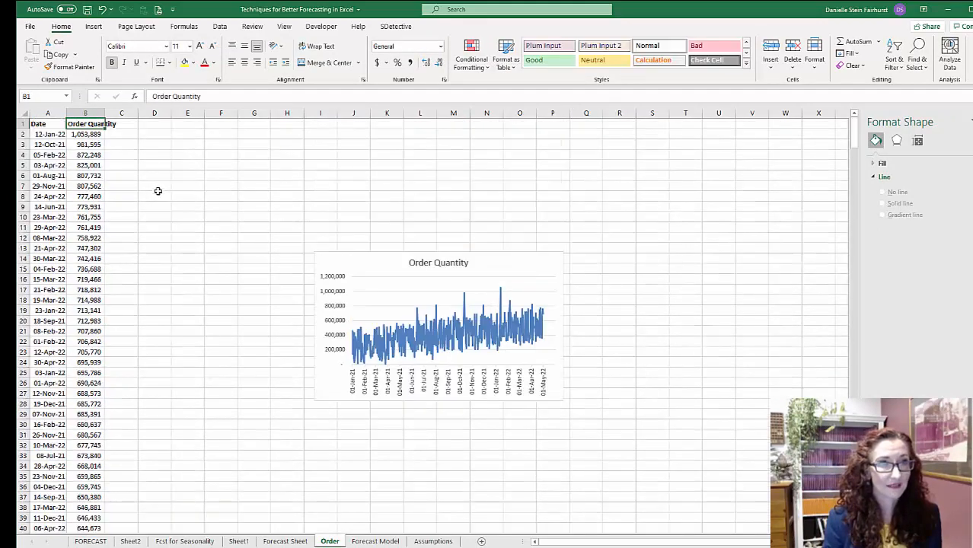
{"action": "key", "text": "ctrl+Down"}
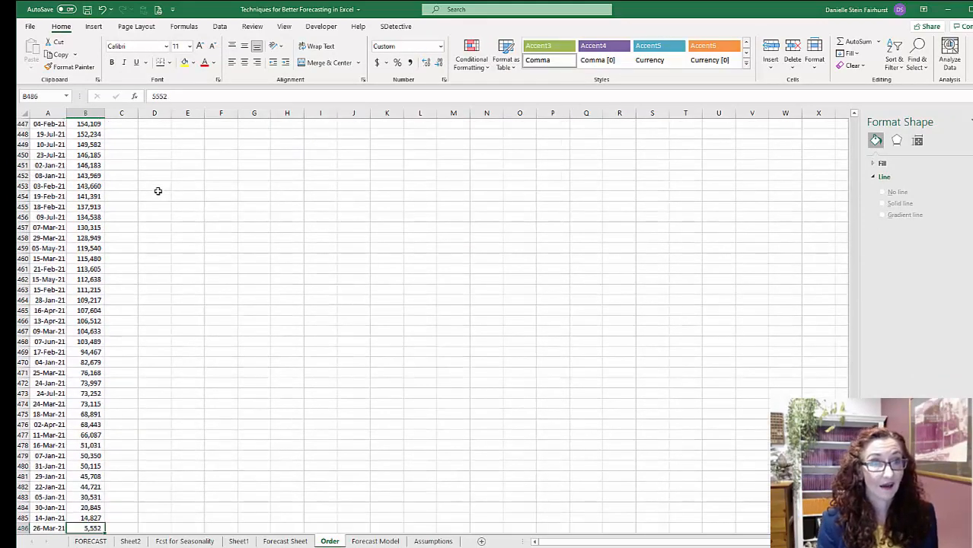
{"action": "key", "text": "Down"}
{"action": "key", "text": "Down"}
{"action": "key", "text": "Down"}
{"action": "key", "text": "Down"}
{"action": "key", "text": "Down"}
{"action": "key", "text": "Down"}
{"action": "key", "text": "Down"}
{"action": "key", "text": "Down"}
{"action": "key", "text": "Down"}
{"action": "key", "text": "Down"}
{"action": "key", "text": "Down"}
{"action": "key", "text": "Down"}
{"action": "key", "text": "Down"}
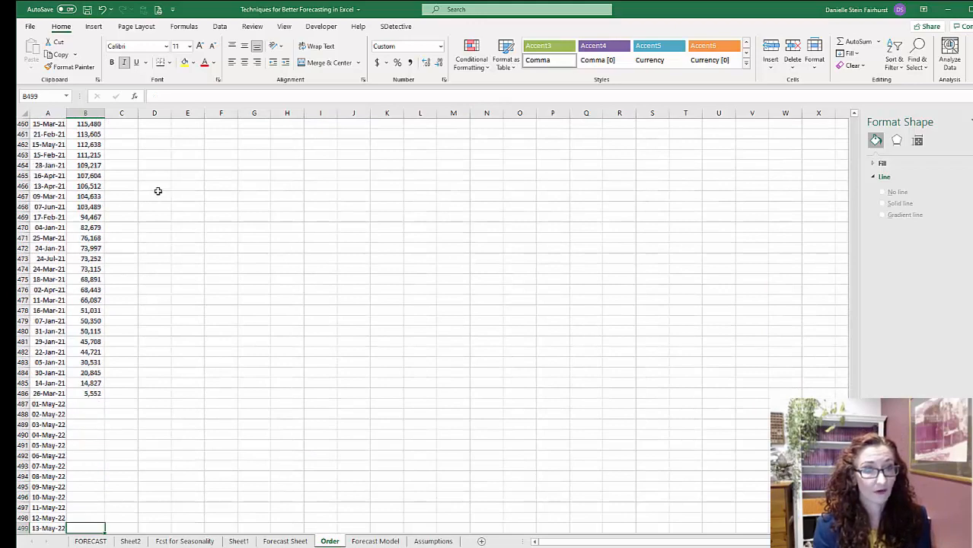
{"action": "key", "text": "Left"}
{"action": "key", "text": "ctrl+Up"}
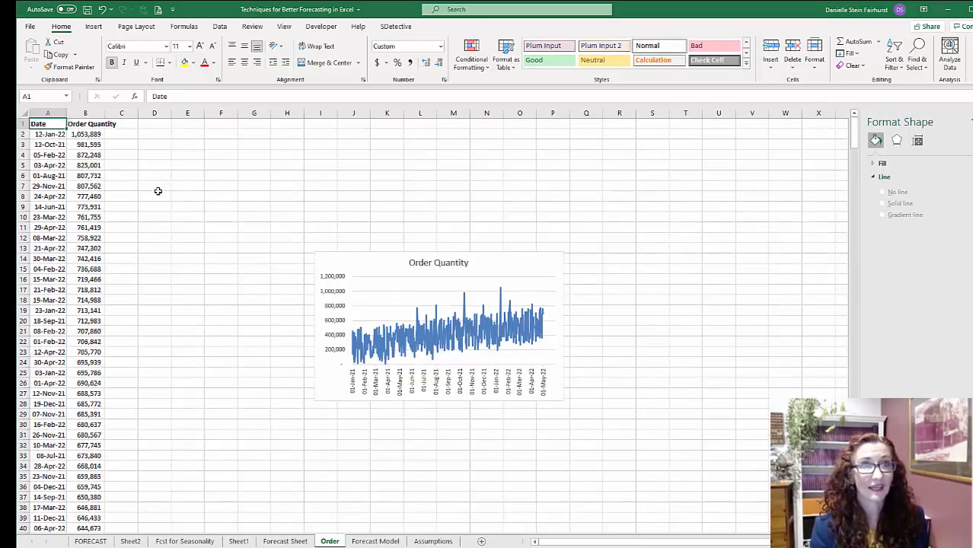
- Sort the order data by Date from oldest to newest
{"action": "left_click", "coordinate": [219, 26]}
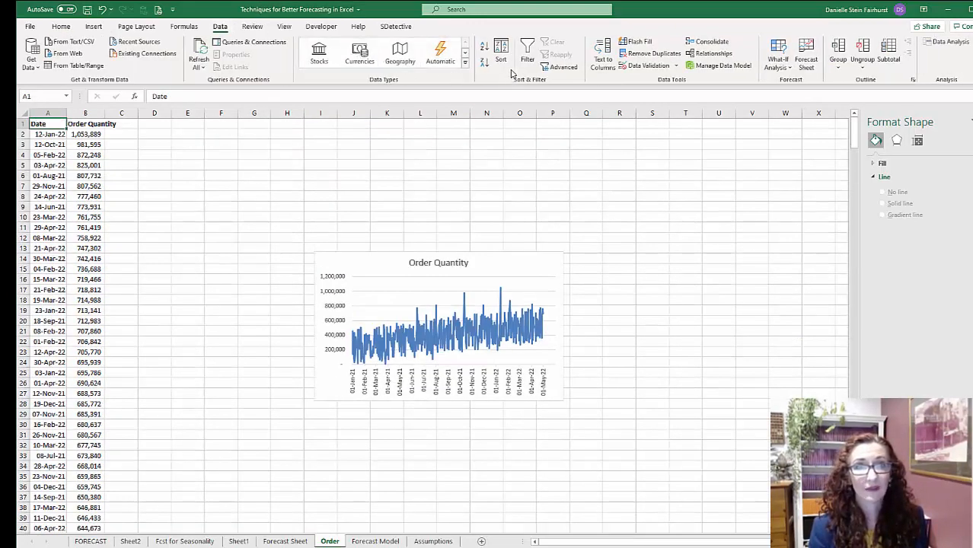
{"action": "left_click", "coordinate": [496, 63]}
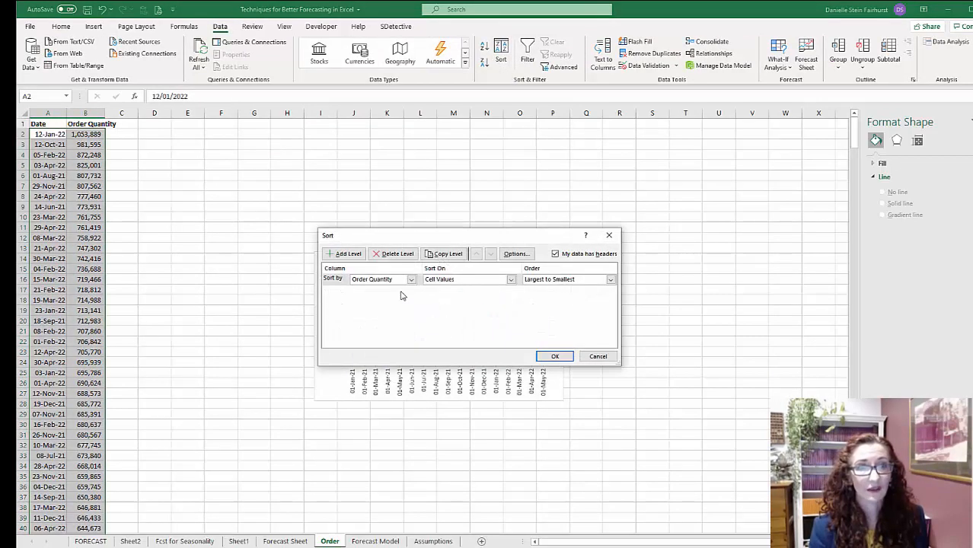
{"action": "left_click", "coordinate": [411, 280]}
{"action": "left_click", "coordinate": [402, 289]}
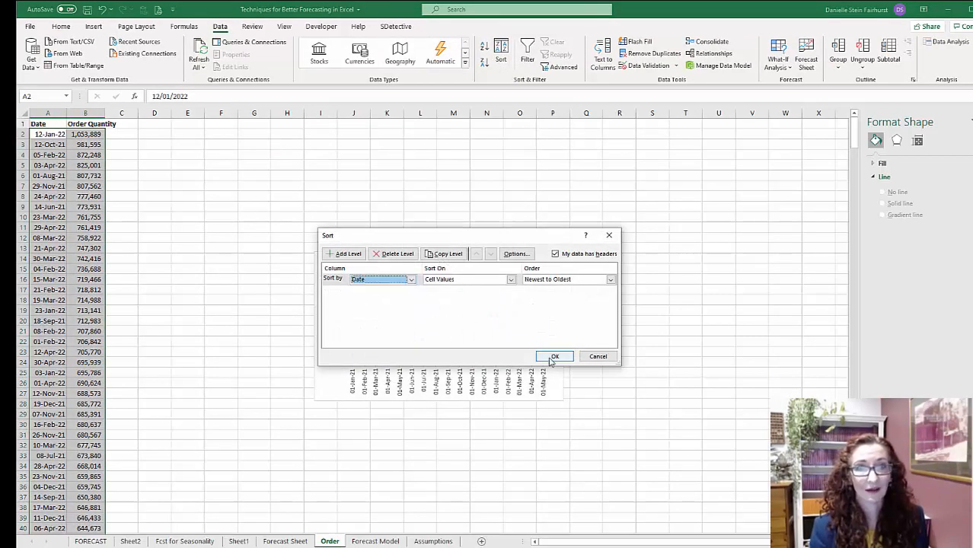
{"action": "left_click", "coordinate": [566, 281]}
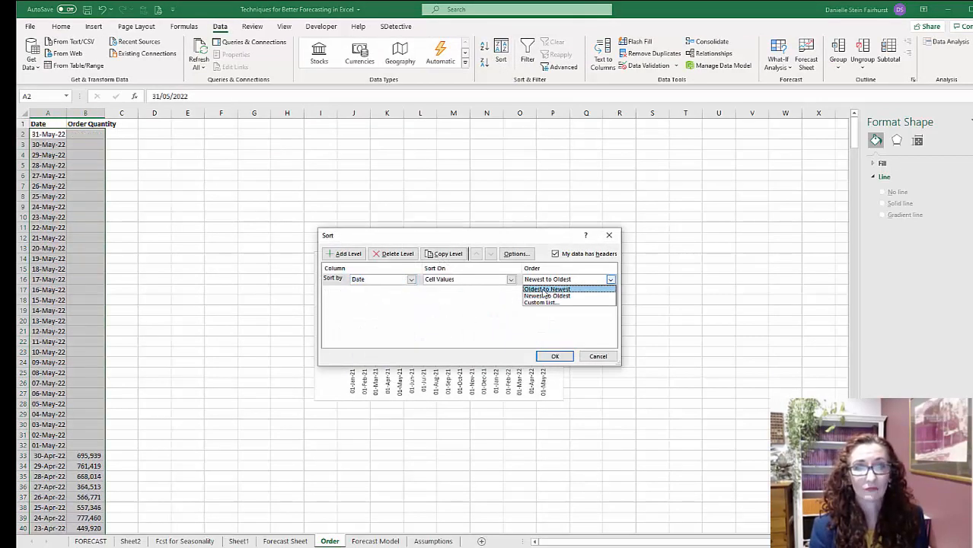
{"action": "left_click", "coordinate": [544, 290]}
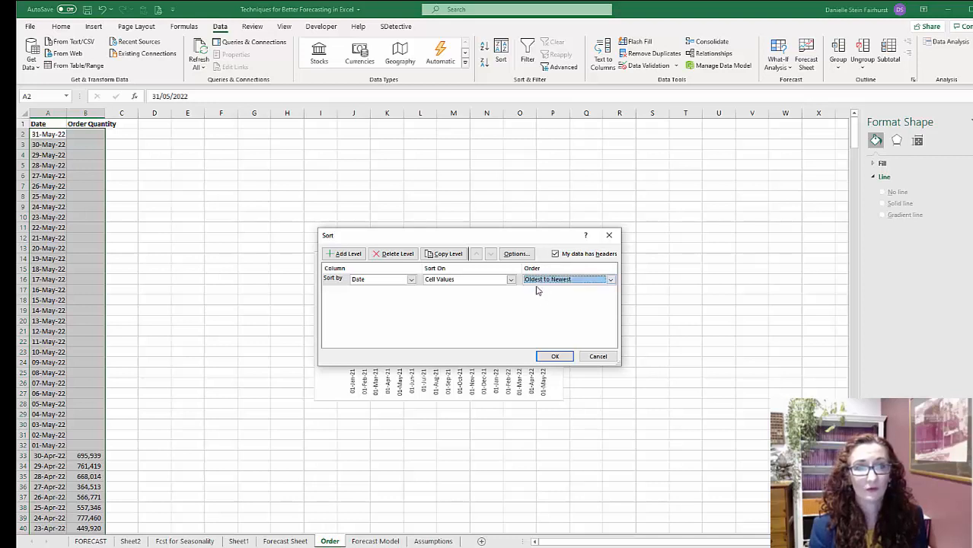
{"action": "left_click", "coordinate": [567, 357]}
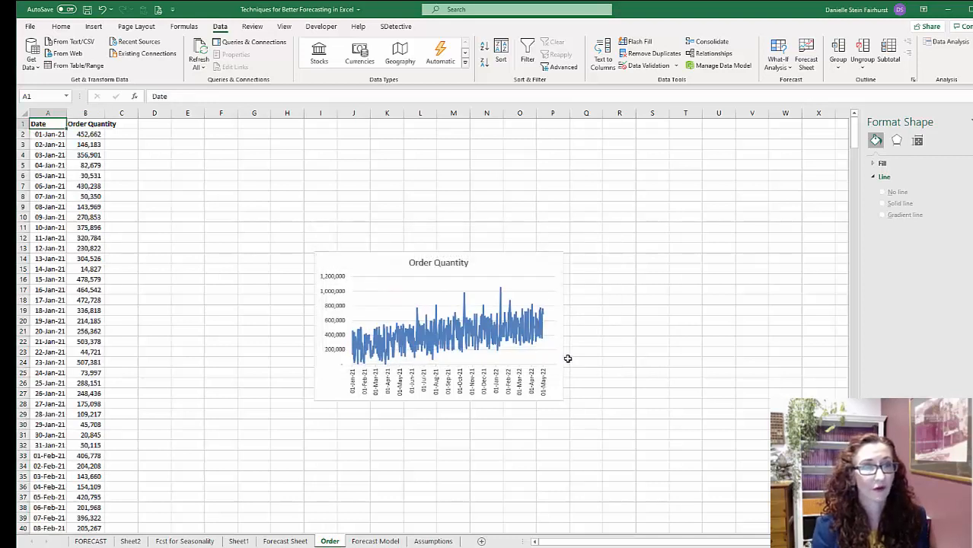
- Move the Order Quantity chart up beside the data and widen it to reach about column S
{"action": "left_click", "coordinate": [87, 134]}
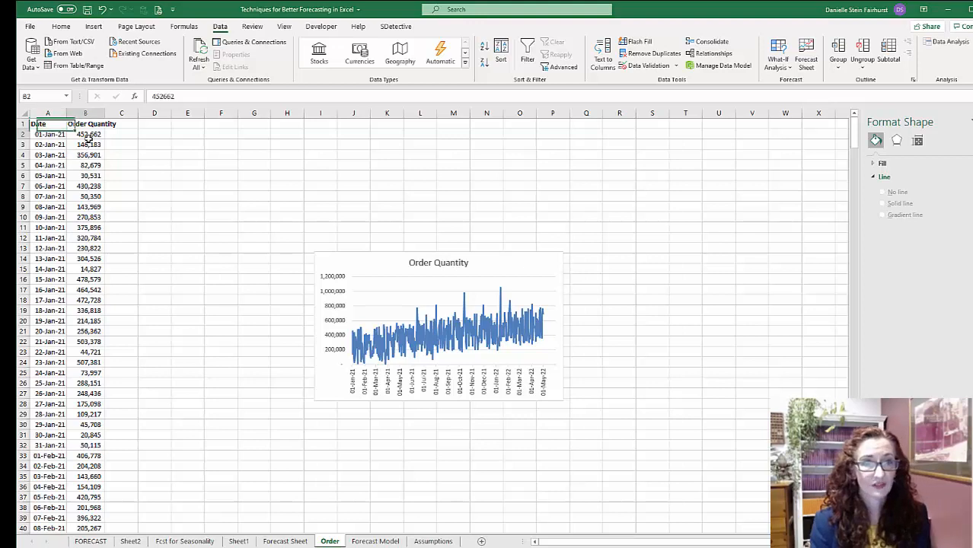
{"action": "left_click_drag", "start_coordinate": [341, 257], "coordinate": [267, 178]}
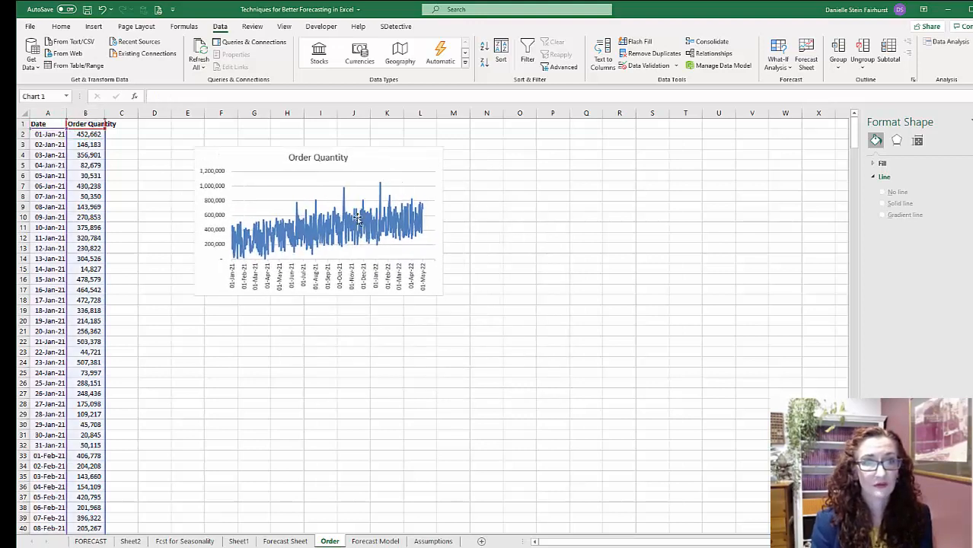
{"action": "left_click_drag", "start_coordinate": [443, 220], "coordinate": [666, 221]}
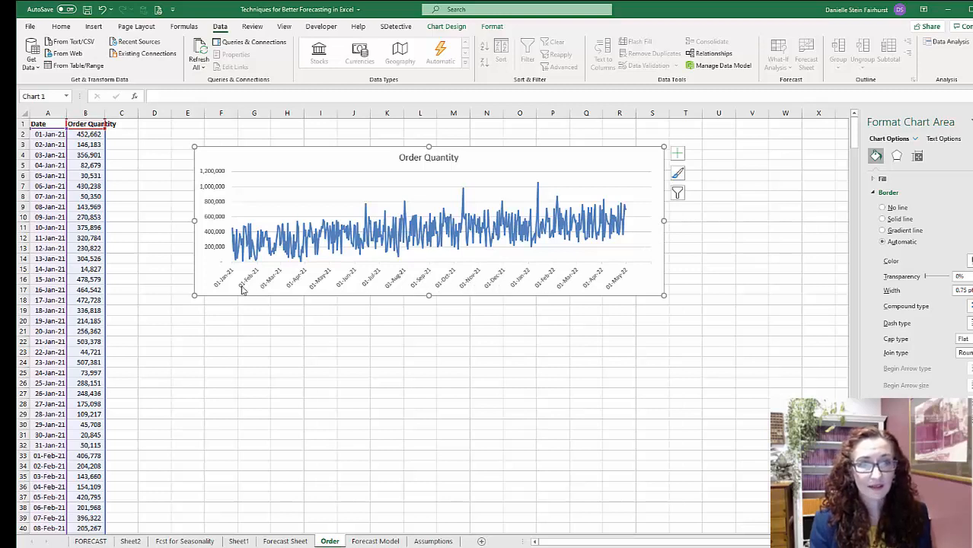
- Format the Order Quantity chart's horizontal axis dates with the custom number format mmm-yy
{"action": "left_click", "coordinate": [464, 284]}
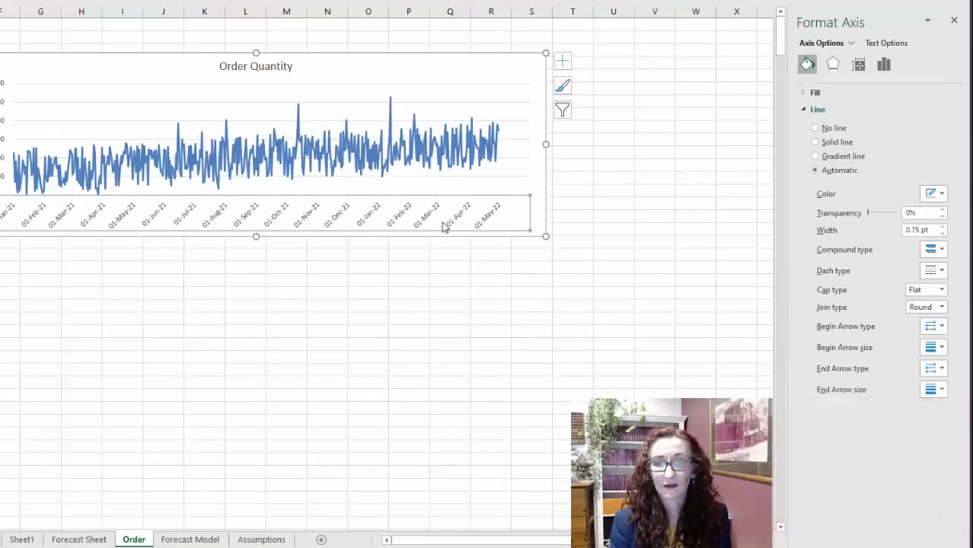
{"action": "right_click", "coordinate": [582, 283]}
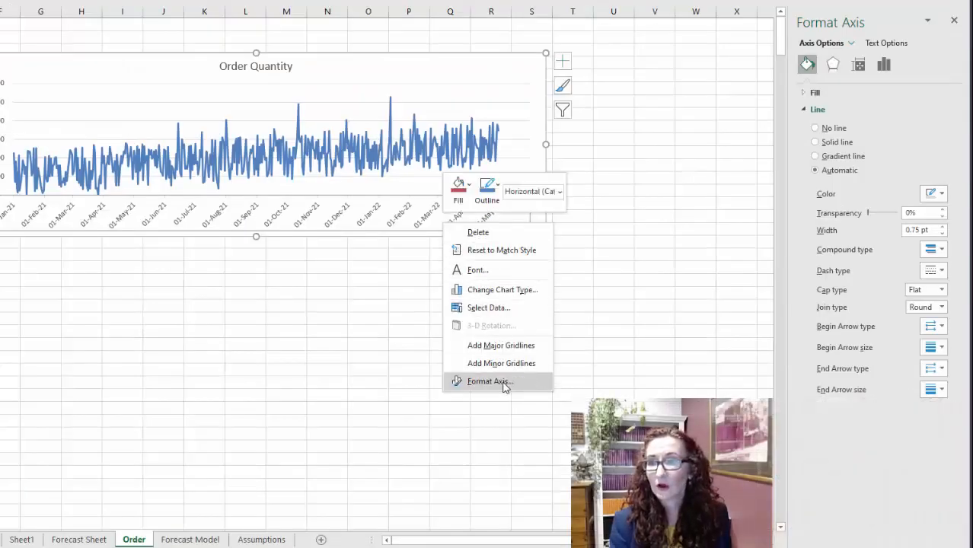
{"action": "left_click", "coordinate": [503, 382]}
{"action": "left_click", "coordinate": [807, 472]}
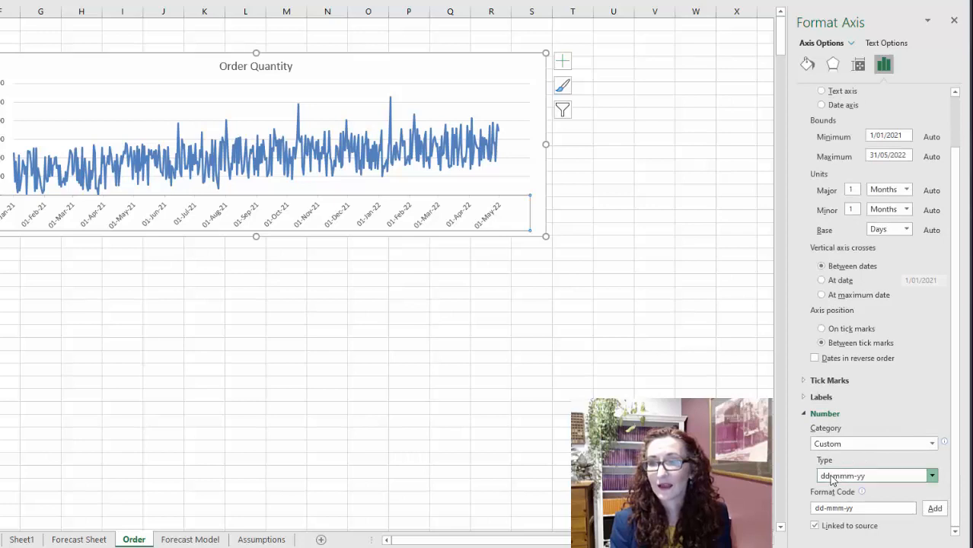
{"action": "left_click_drag", "start_coordinate": [827, 507], "coordinate": [806, 513]}
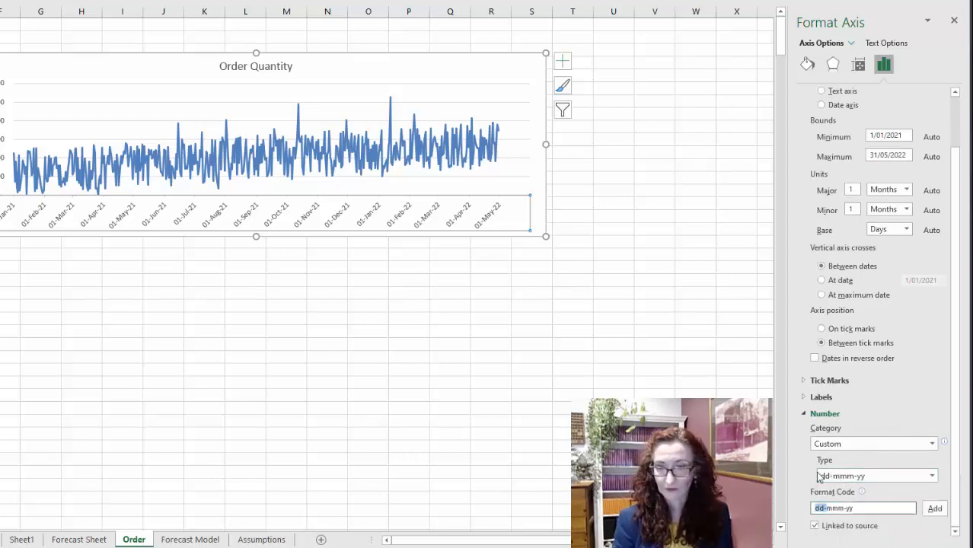
{"action": "key", "text": "BackSpace"}
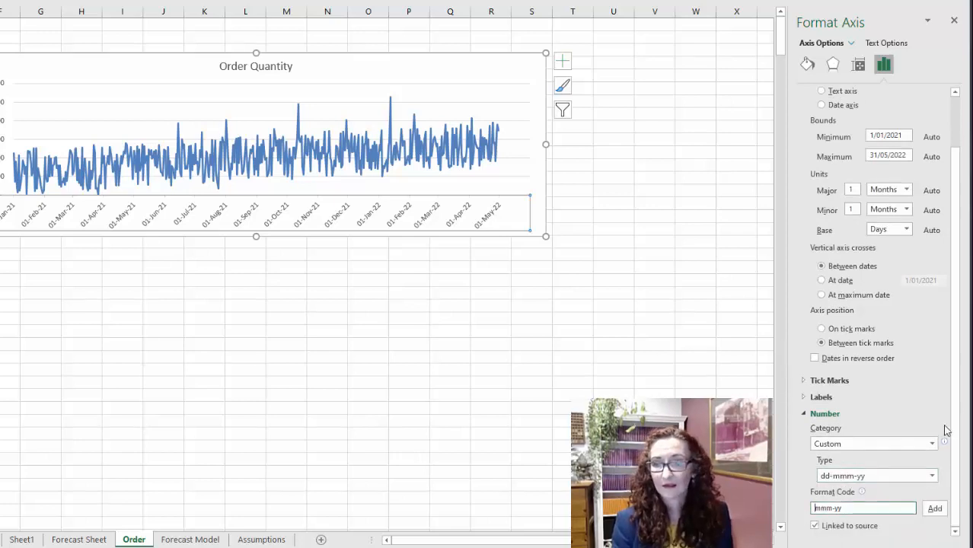
{"action": "left_click", "coordinate": [935, 510]}
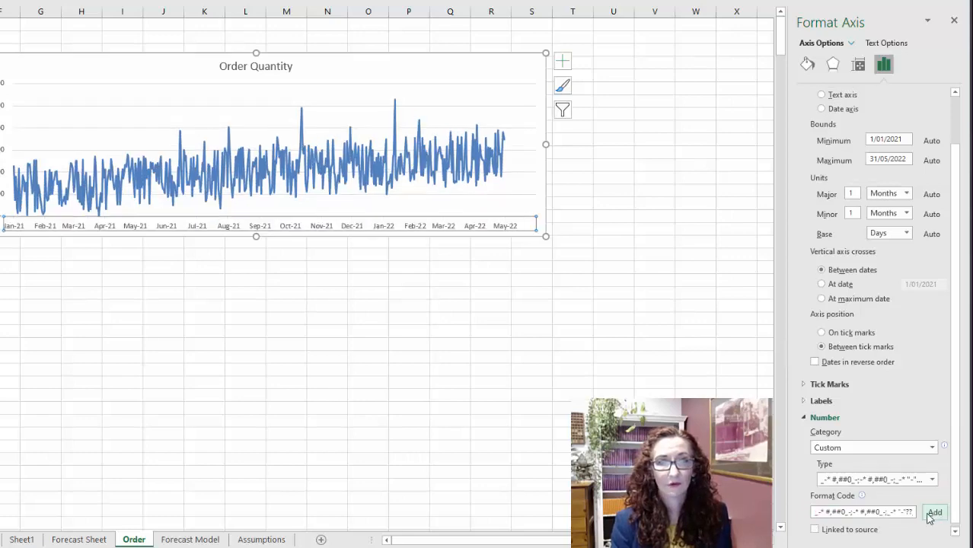
{"action": "left_click", "coordinate": [204, 342]}
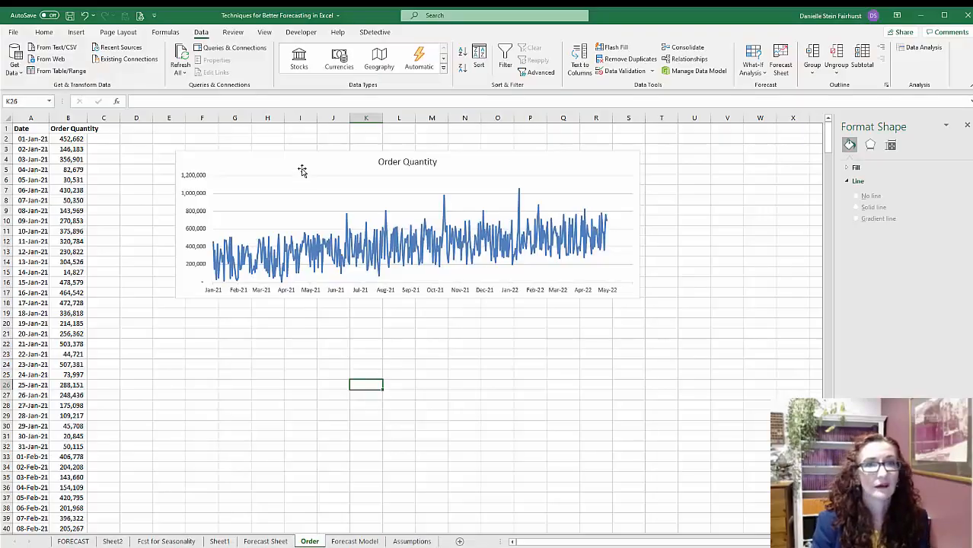
- Recolor the Order Quantity chart with the colorful palette that starts with orange
{"action": "left_click", "coordinate": [304, 169]}
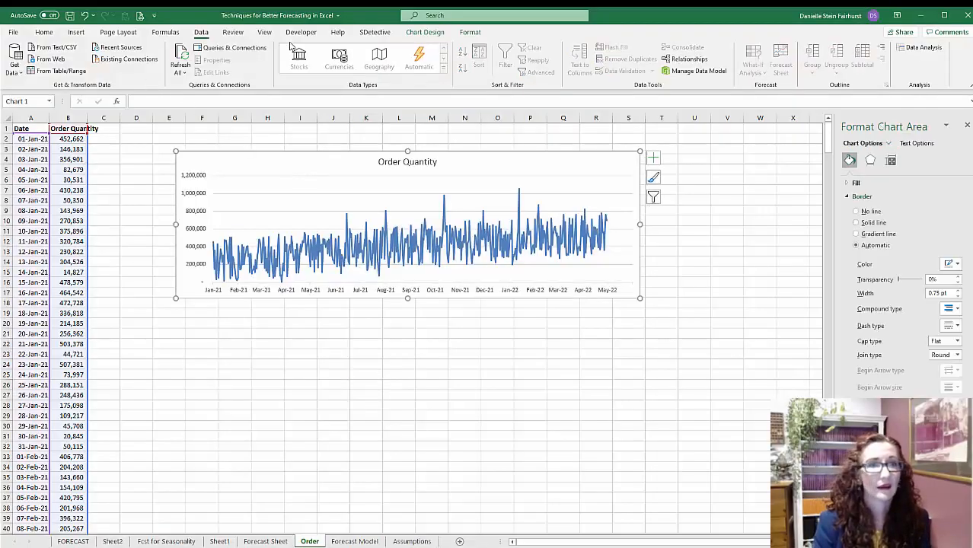
{"action": "left_click", "coordinate": [425, 32]}
{"action": "left_click", "coordinate": [81, 61]}
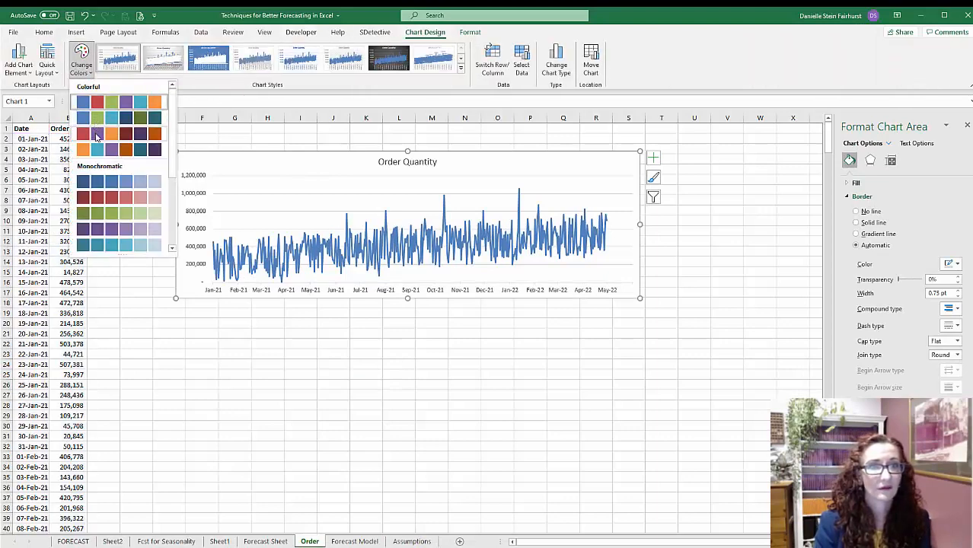
{"action": "left_click", "coordinate": [96, 150]}
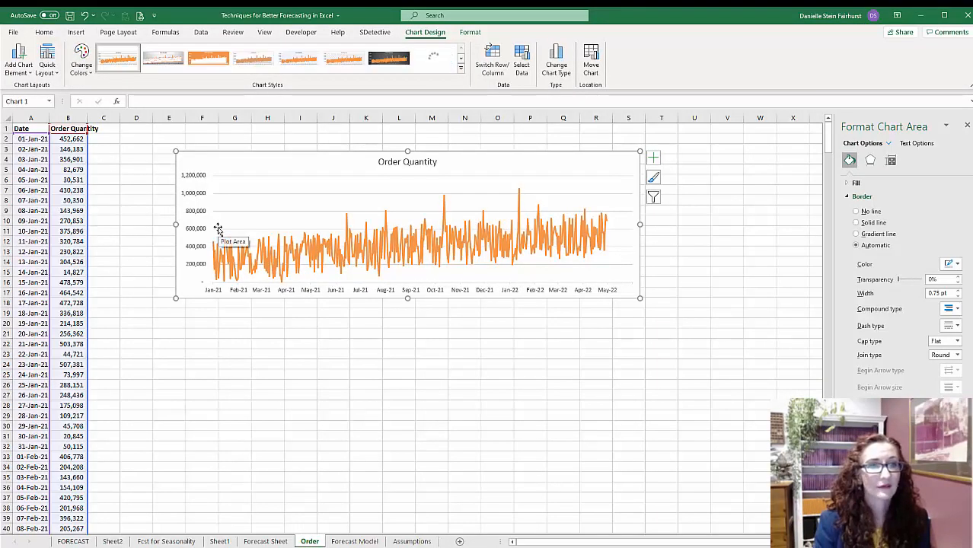
- Begin a FORECAST.LINEAR formula in B487, the first empty Order Quantity cell, using the date in A487 as x
{"action": "left_click", "coordinate": [76, 303]}
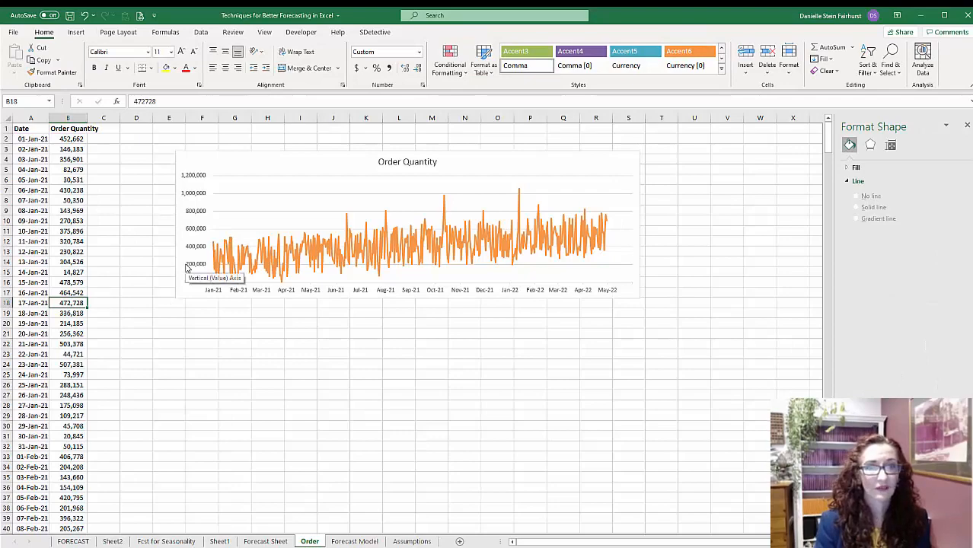
{"action": "key", "text": "ctrl+Down"}
{"action": "key", "text": "Down"}
{"action": "type", "text": "=fore"}
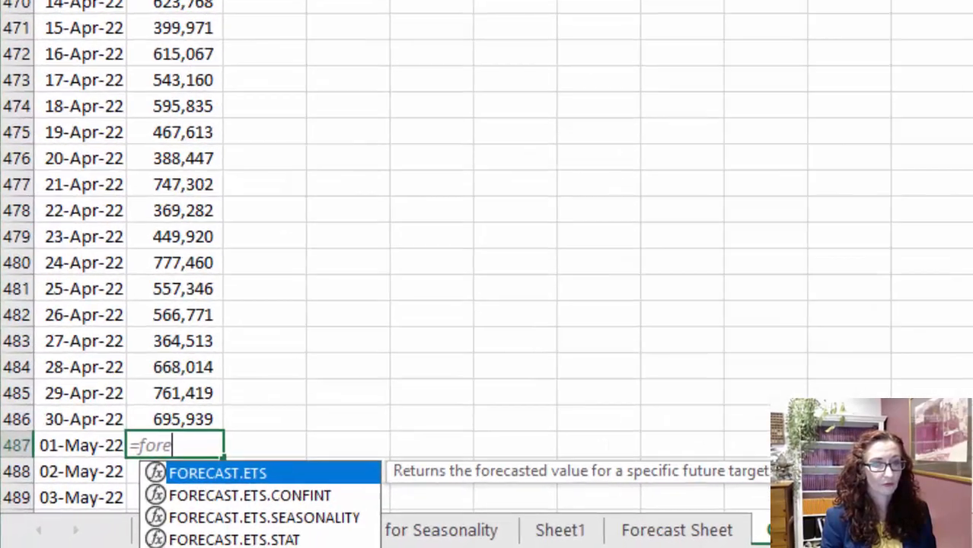
{"action": "key", "text": "Down"}
{"action": "key", "text": "Down"}
{"action": "key", "text": "Down"}
{"action": "key", "text": "Down"}
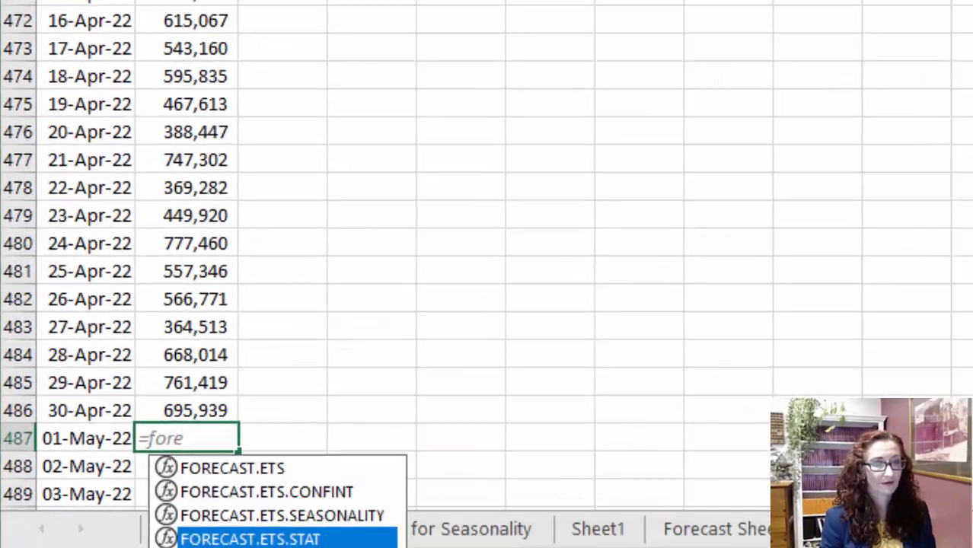
{"action": "key", "text": "Tab"}
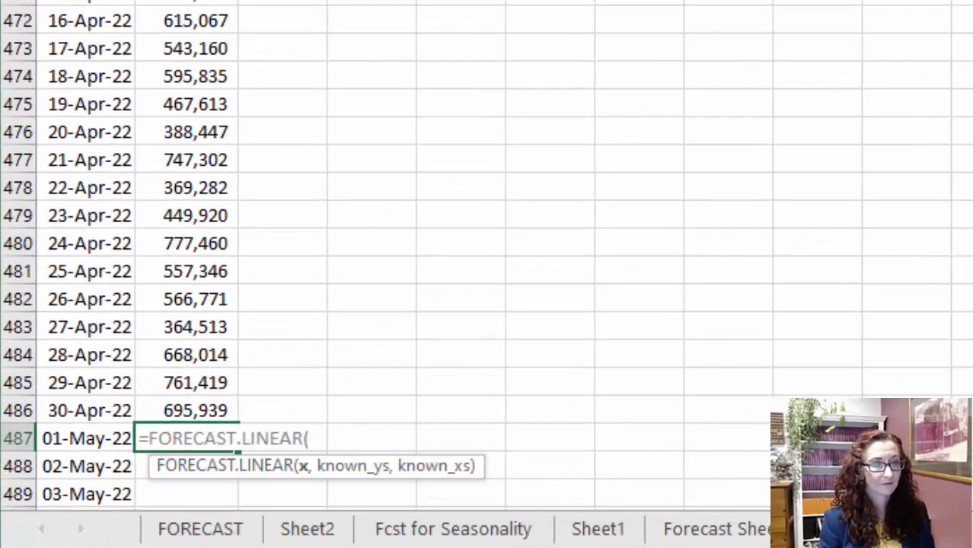
{"action": "left_click", "coordinate": [109, 436]}
{"action": "type", "text": ","}
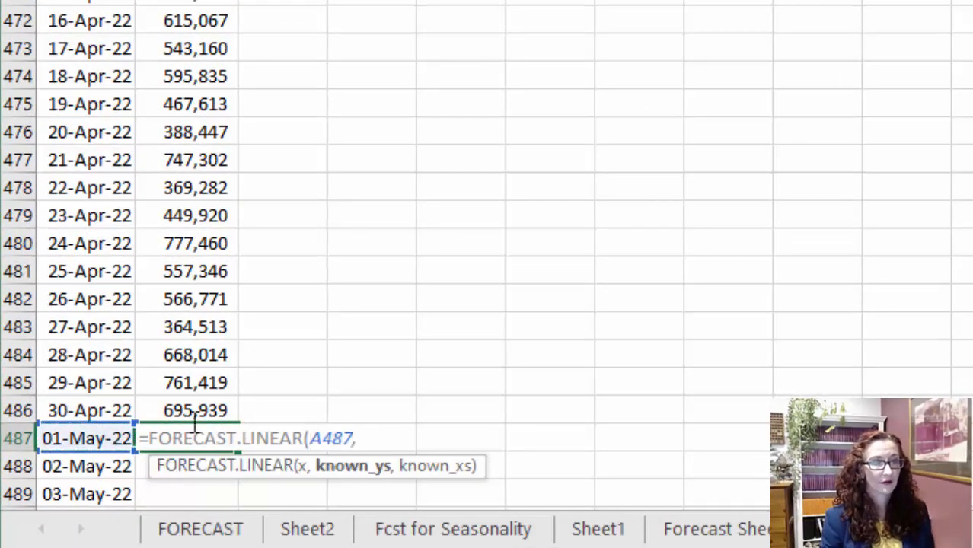
- Complete the B487 formula with $B$2:$B$486 as the known ys and A2:A486 as the known xs
{"action": "left_click", "coordinate": [195, 408]}
{"action": "key", "text": "ctrl+shift+Up"}
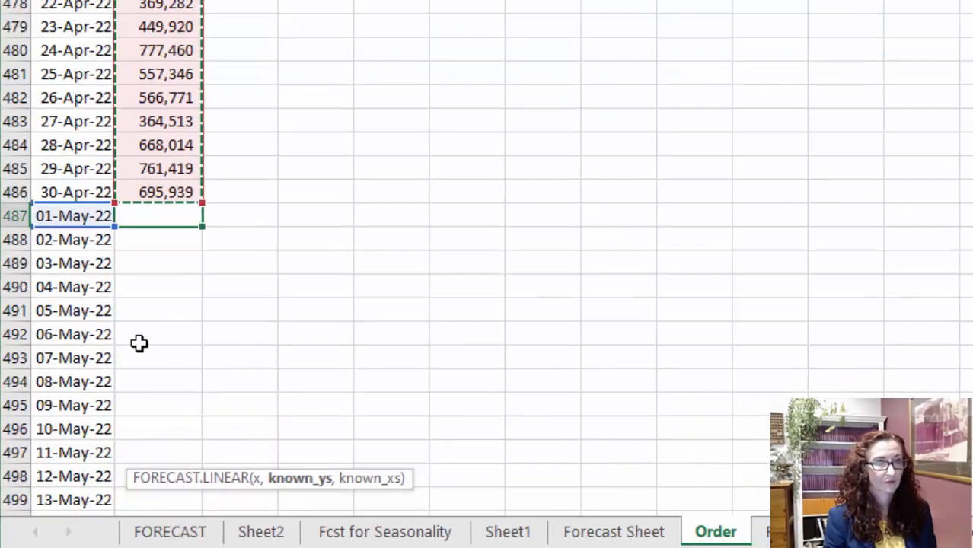
{"action": "key", "text": "F4"}
{"action": "type", "text": ","}
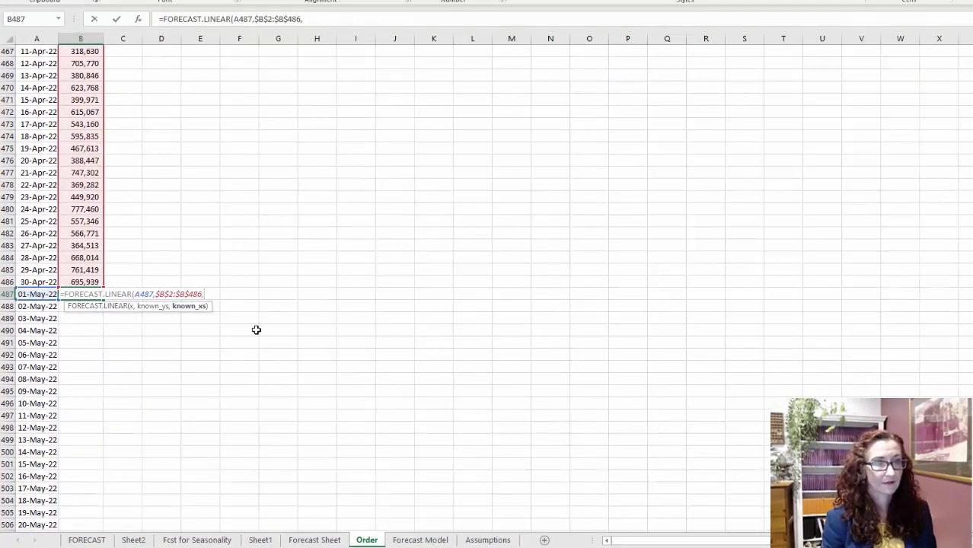
{"action": "left_click", "coordinate": [36, 281]}
{"action": "key", "text": "ctrl+shift+Up"}
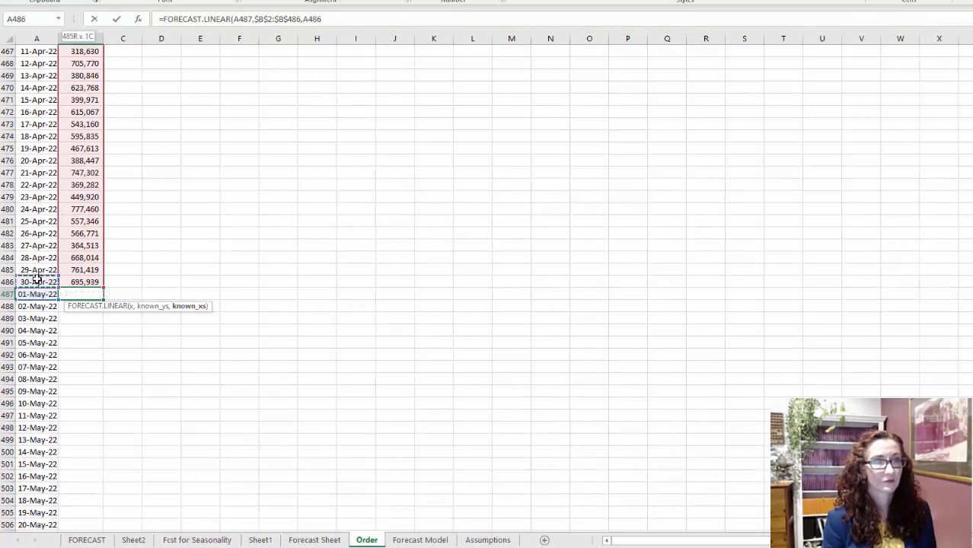
{"action": "key", "text": "shift+Down"}
{"action": "key", "text": "Return"}
{"action": "key", "text": "Up"}
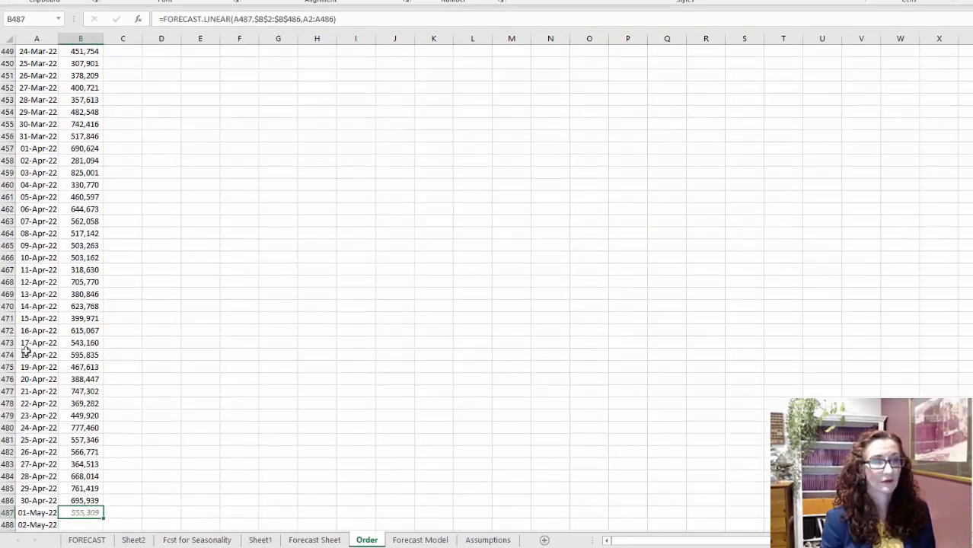
- Make the known xs absolute as $A$2:$A$486 and fill the B487 forecast down to the last date, 31-May-22
{"action": "scroll", "coordinate": [35, 328], "scroll_direction": "down", "scroll_amount": 3}
{"action": "scroll", "coordinate": [98, 404], "scroll_direction": "down", "scroll_amount": 2}
{"action": "double_click", "coordinate": [104, 335]}
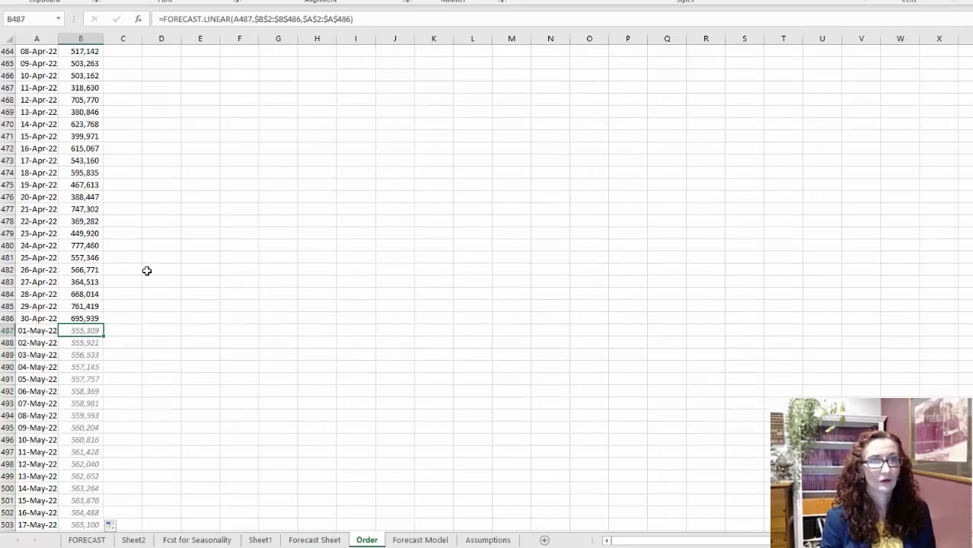
{"action": "key", "text": "ctrl+Up"}
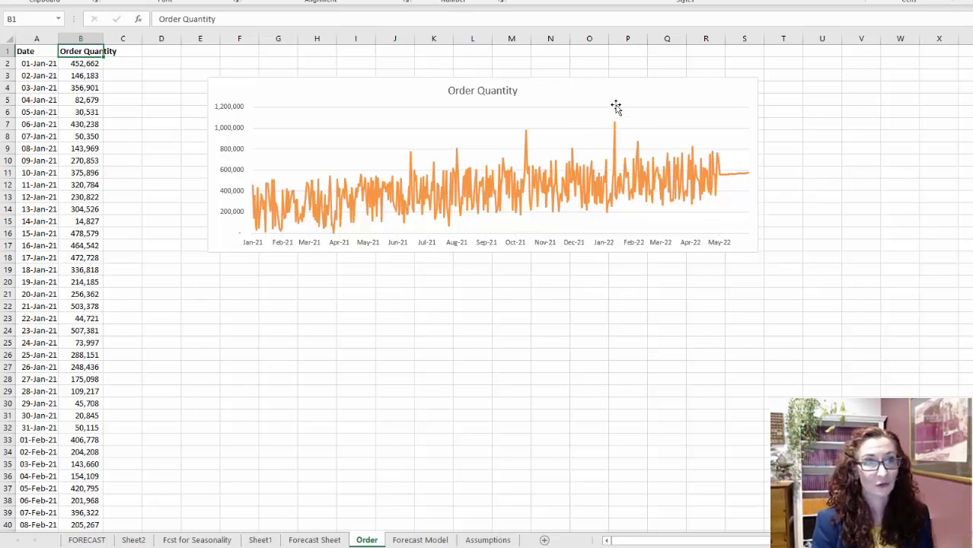
- Select only the actual order data with headers, A1:B486, and start a Forecast Sheet from it
{"action": "left_click", "coordinate": [80, 100]}
{"action": "key", "text": "ctrl+Up"}
{"action": "key", "text": "Left"}
{"action": "key", "text": "ctrl+shift+Right"}
{"action": "key", "text": "ctrl+shift+Down"}
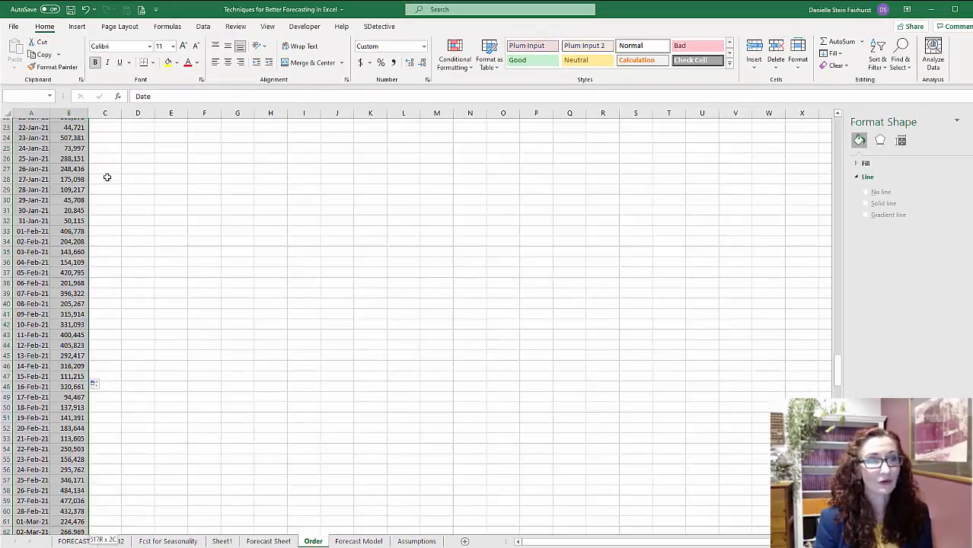
{"action": "key", "text": "shift+Up"}
{"action": "key", "text": "shift+Up"}
{"action": "key", "text": "shift+Up"}
{"action": "key", "text": "shift+Up"}
{"action": "key", "text": "shift+Up"}
{"action": "key", "text": "shift+Up"}
{"action": "key", "text": "shift+Up"}
{"action": "key", "text": "shift+Up"}
{"action": "key", "text": "shift+Up"}
{"action": "key", "text": "shift+Up"}
{"action": "key", "text": "shift+Up"}
{"action": "key", "text": "shift+Up"}
{"action": "key", "text": "shift+Up"}
{"action": "key", "text": "shift+Up"}
{"action": "key", "text": "shift+Up"}
{"action": "key", "text": "shift+Up"}
{"action": "key", "text": "shift+Up"}
{"action": "key", "text": "shift+Up"}
{"action": "key", "text": "shift+Up"}
{"action": "key", "text": "shift+Up"}
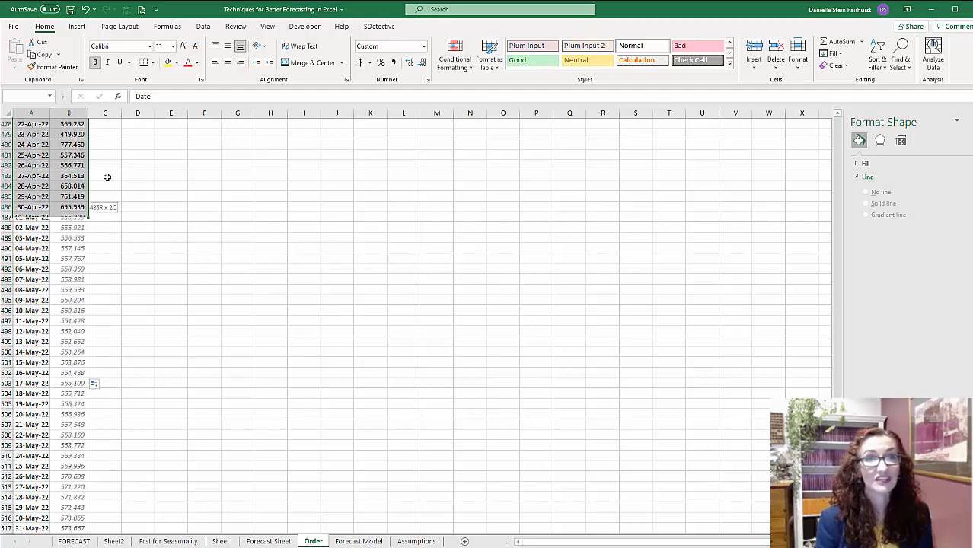
{"action": "left_click", "coordinate": [203, 26]}
{"action": "left_click", "coordinate": [790, 61]}
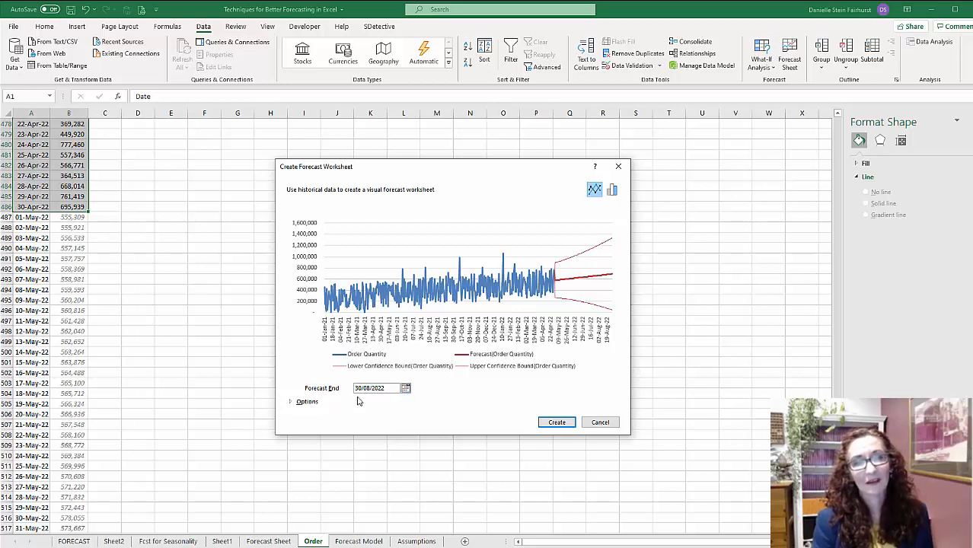
- Try an 80% confidence interval, replace it with 50%, and create the forecast worksheet
{"action": "left_click", "coordinate": [304, 402]}
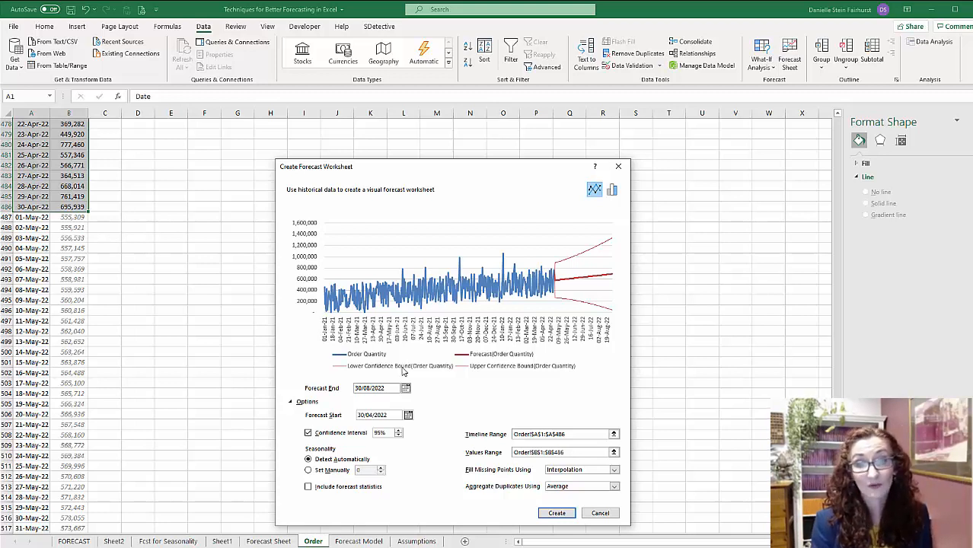
{"action": "double_click", "coordinate": [392, 432]}
{"action": "type", "text": "80"}
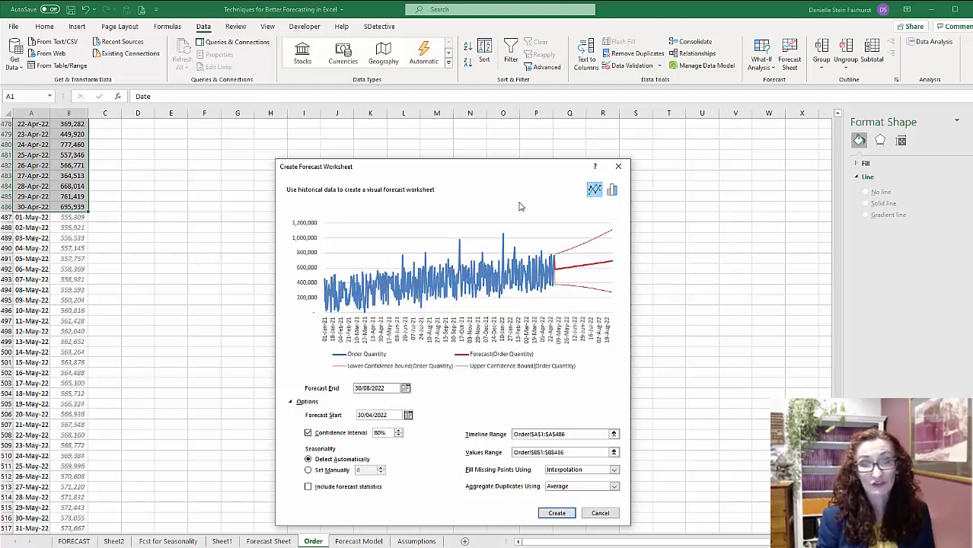
{"action": "key", "text": "BackSpace"}
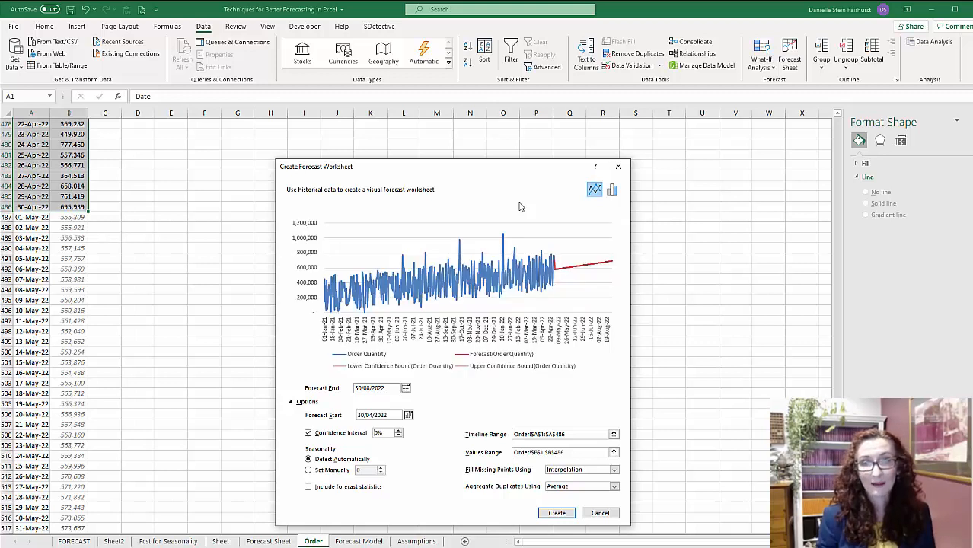
{"action": "type", "text": "5"}
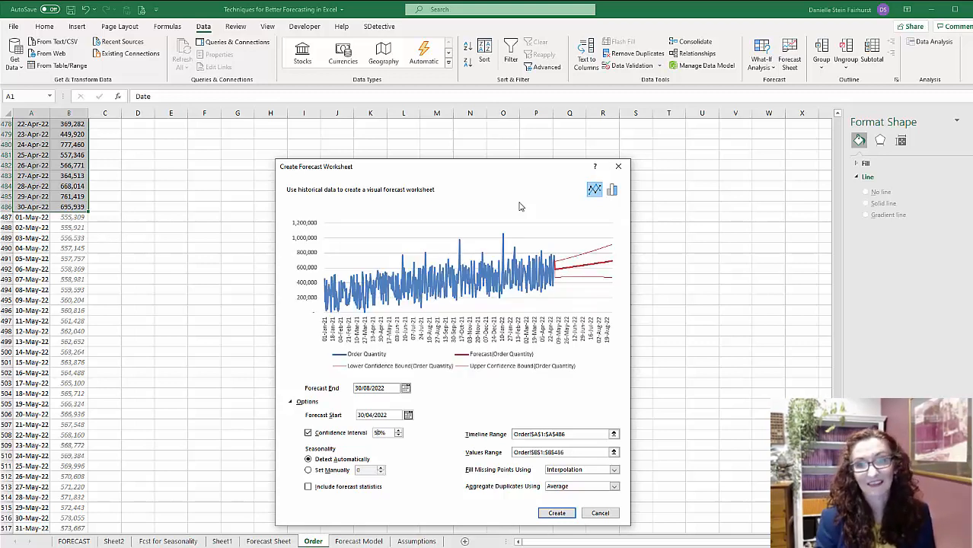
{"action": "left_click", "coordinate": [558, 513]}
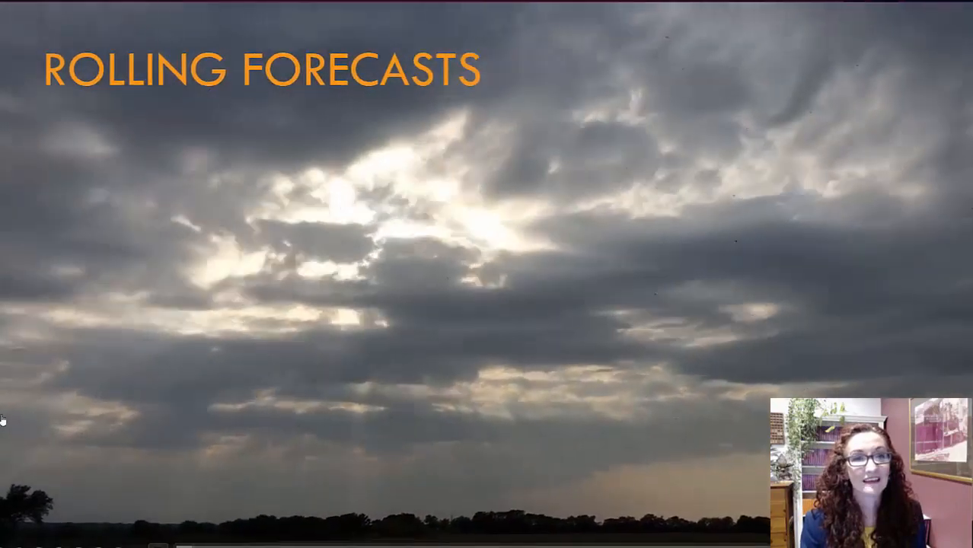
{"action": "left_click", "coordinate": [6, 428]}
{"action": "left_click", "coordinate": [806, 164]}
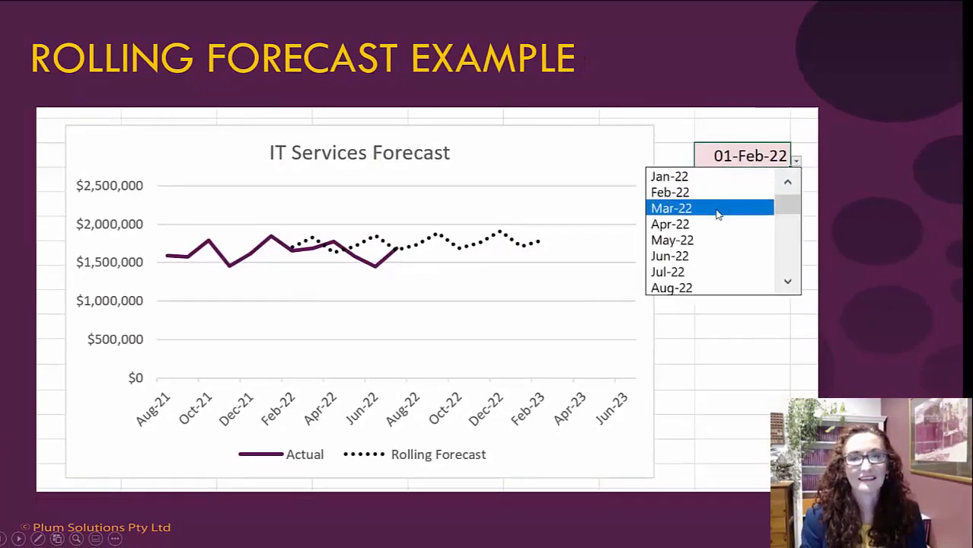
{"action": "left_click", "coordinate": [717, 209]}
{"action": "left_click", "coordinate": [796, 161]}
{"action": "left_click", "coordinate": [728, 224]}
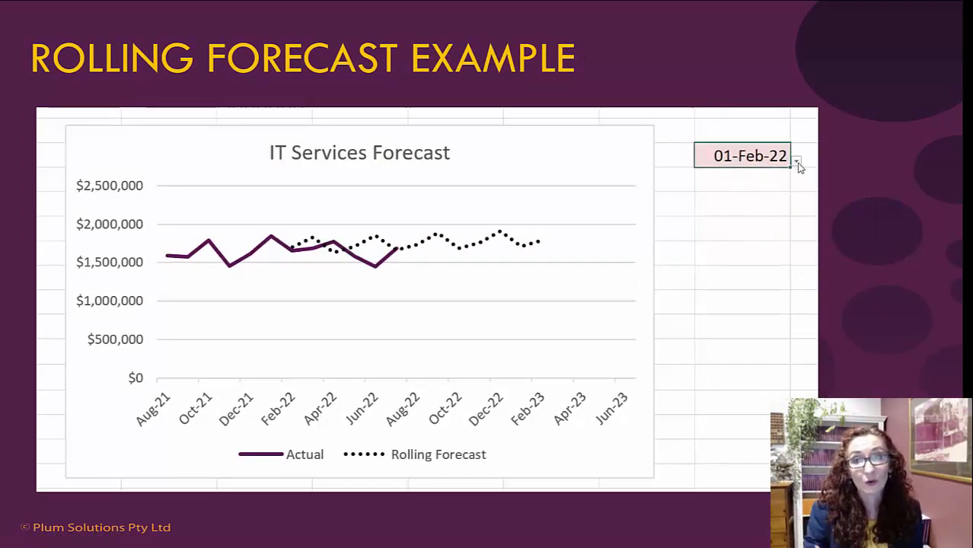
{"action": "left_click", "coordinate": [796, 162]}
{"action": "left_click", "coordinate": [723, 207]}
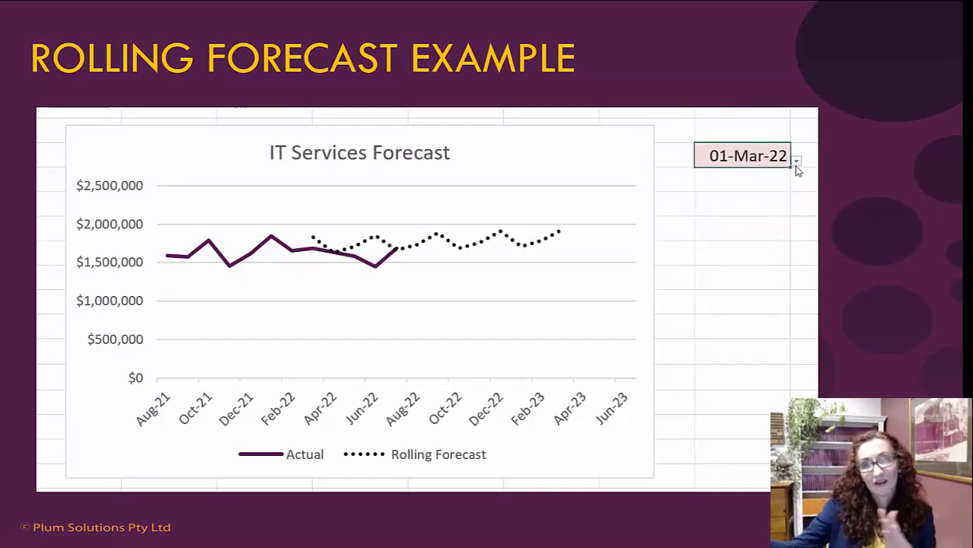
{"action": "left_click", "coordinate": [796, 162]}
{"action": "left_click", "coordinate": [731, 221]}
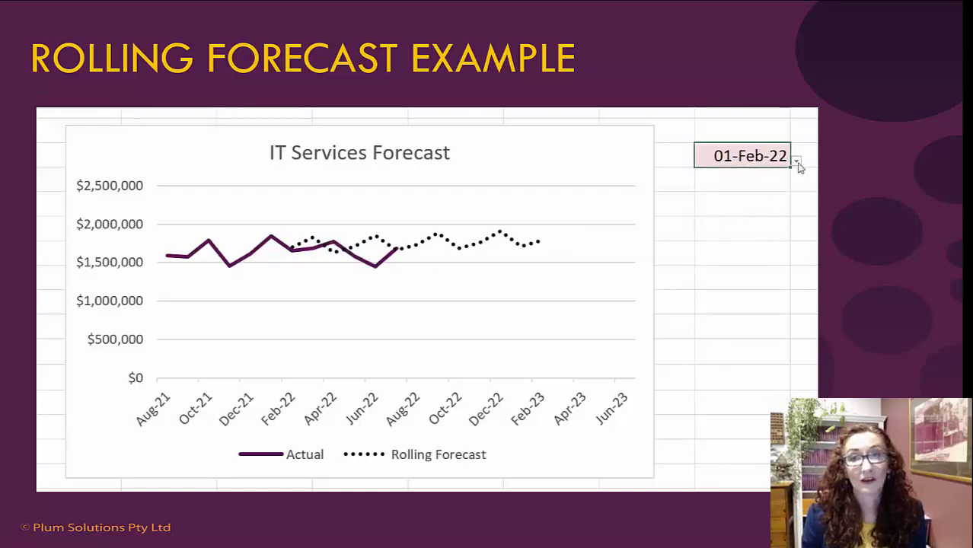
{"action": "left_click", "coordinate": [796, 163]}
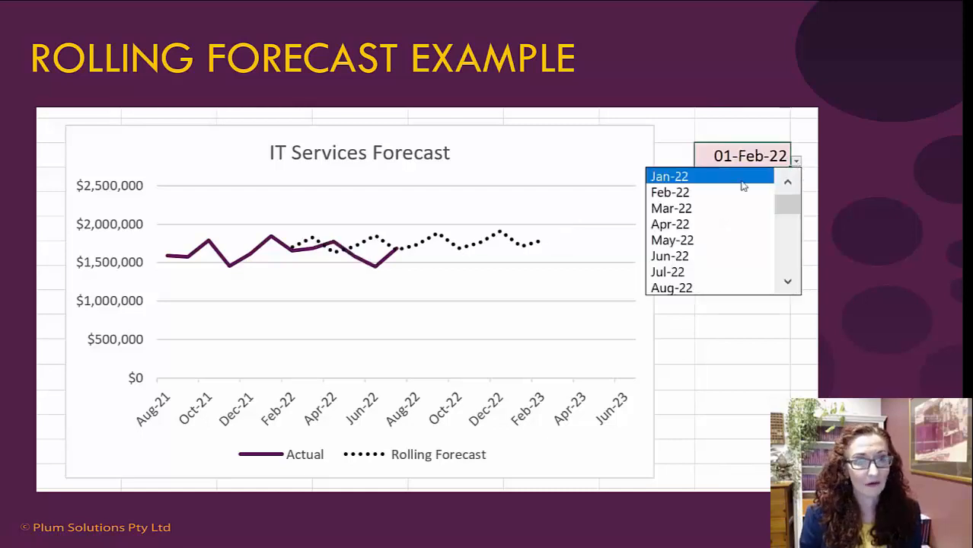
{"action": "left_click", "coordinate": [721, 208]}
{"action": "left_click", "coordinate": [797, 162]}
{"action": "left_click", "coordinate": [739, 221]}
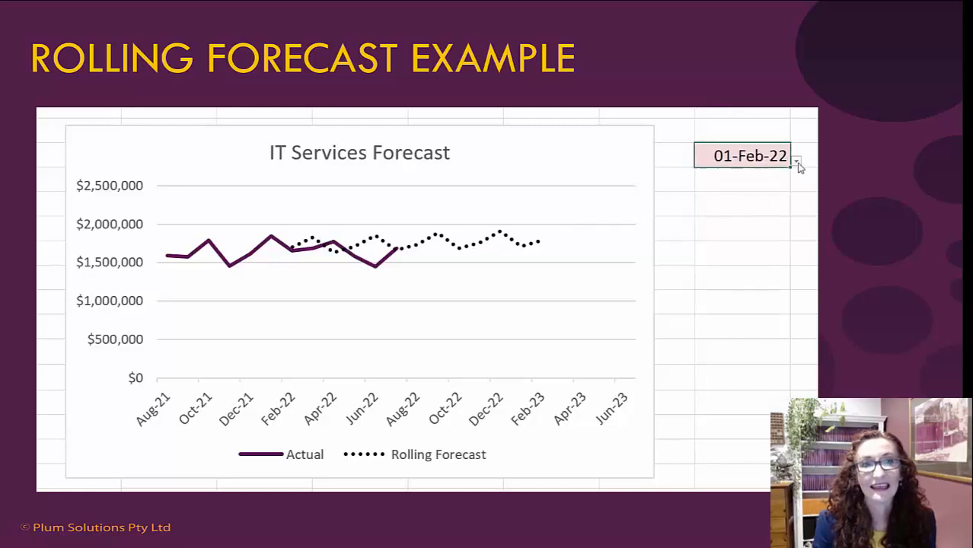
{"action": "left_click", "coordinate": [796, 162]}
{"action": "left_click", "coordinate": [720, 208]}
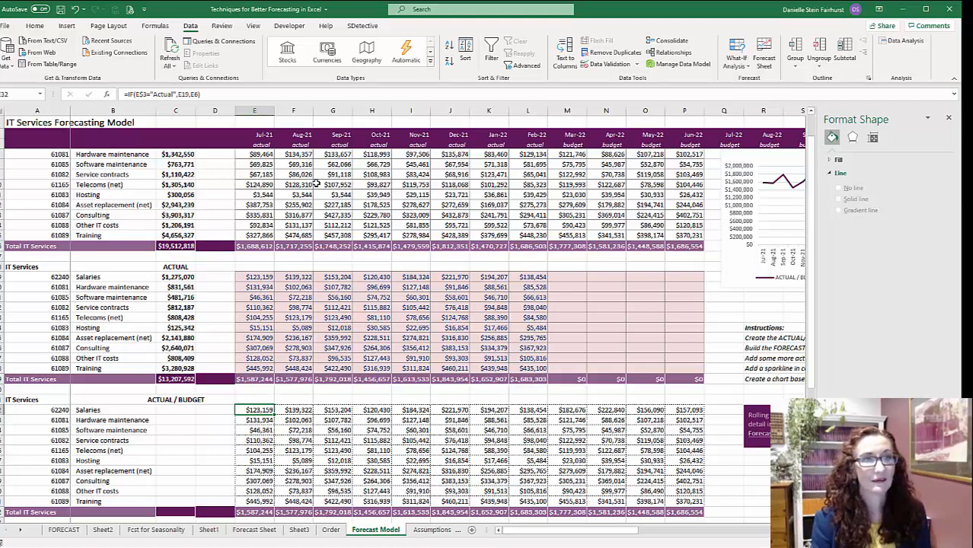
- Close the Format Shape pane and examine the actual/budget flag formula in E3 and the forecast-period flag formula in M4
{"action": "scroll", "coordinate": [316, 183], "scroll_direction": "up", "scroll_amount": 1}
{"action": "left_click", "coordinate": [296, 195]}
{"action": "left_click", "coordinate": [333, 337]}
{"action": "scroll", "coordinate": [319, 429], "scroll_direction": "down", "scroll_amount": 1}
{"action": "scroll", "coordinate": [318, 411], "scroll_direction": "up", "scroll_amount": 1}
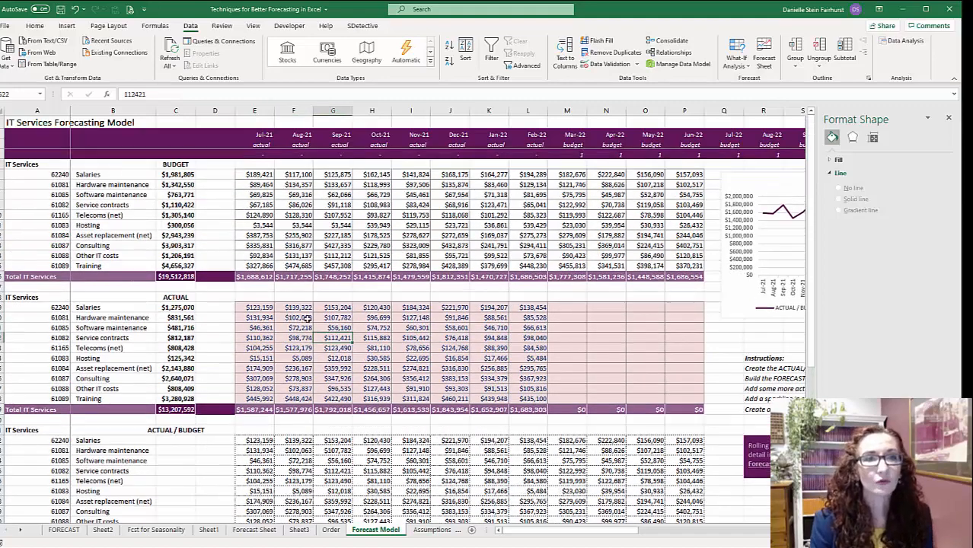
{"action": "left_click", "coordinate": [264, 144]}
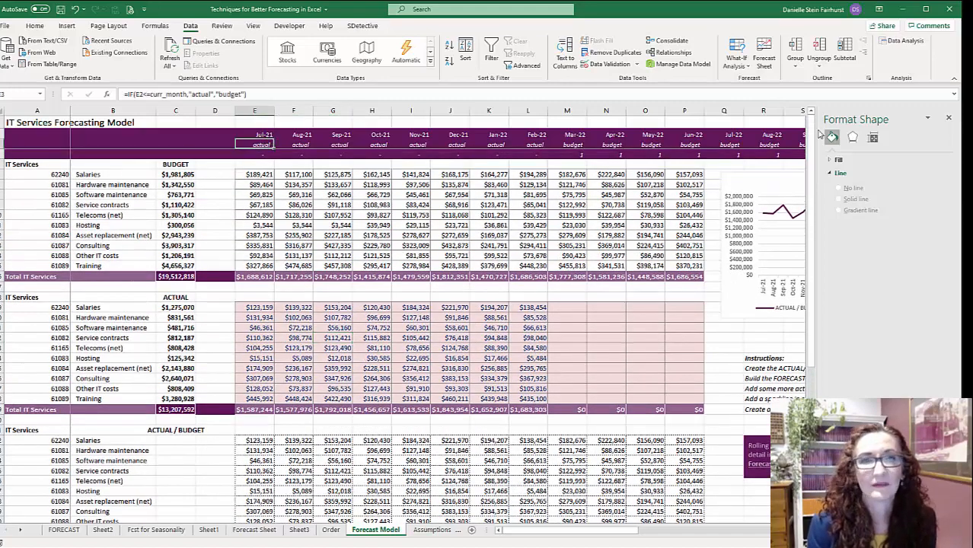
{"action": "left_click", "coordinate": [950, 118]}
{"action": "double_click", "coordinate": [264, 144]}
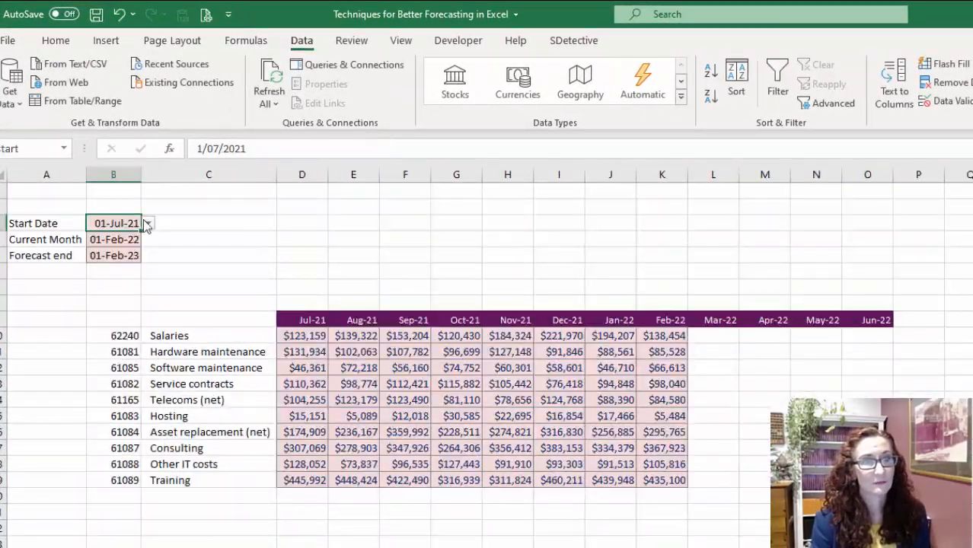
{"action": "left_click", "coordinate": [148, 225]}
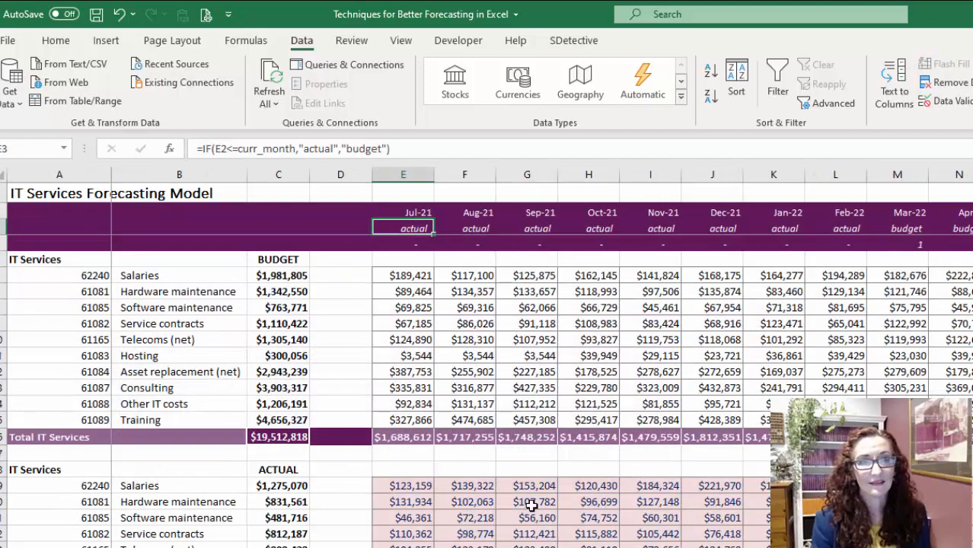
{"action": "double_click", "coordinate": [915, 245]}
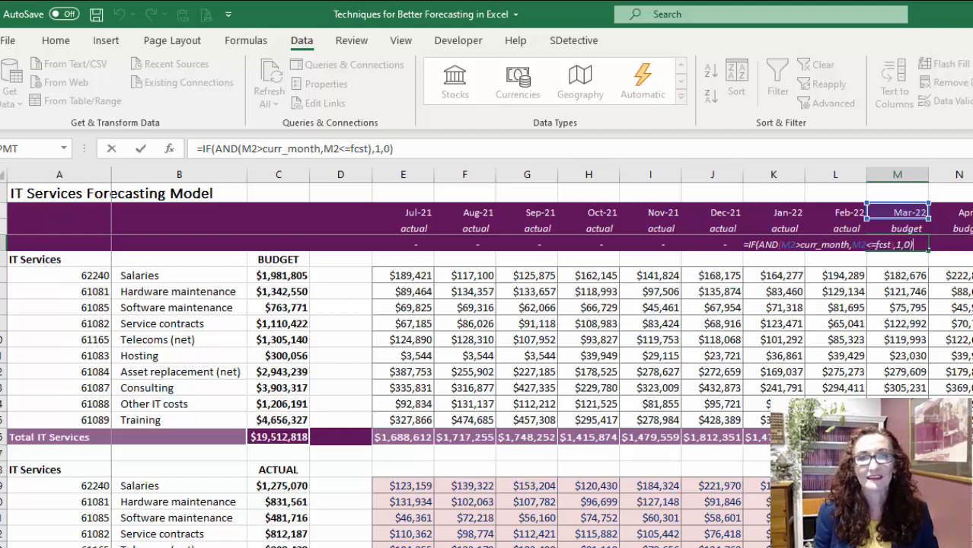
{"action": "key", "text": "Escape"}
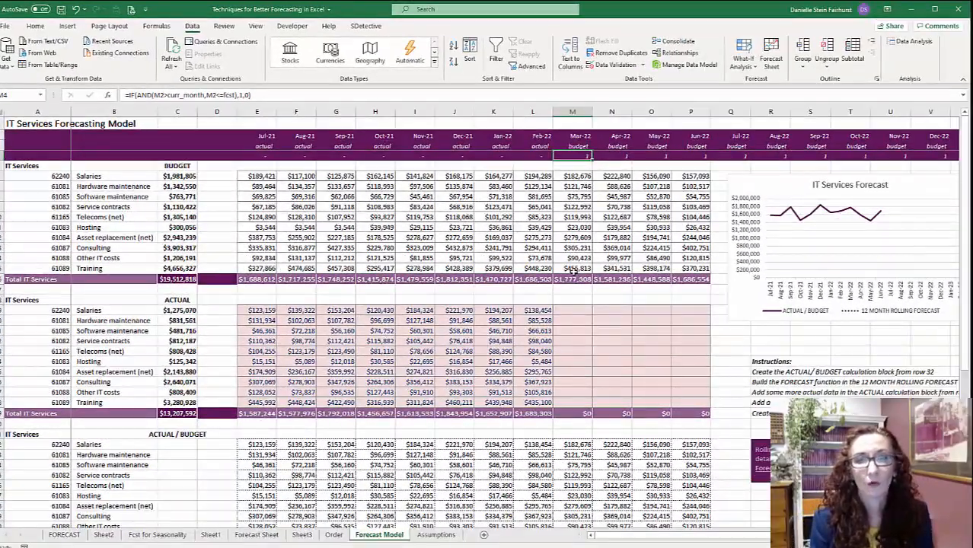
- Start a FORECAST.ETS formula for Salaries in G45 of the 12 month rolling forecast, with G$2 as the target date
{"action": "scroll", "coordinate": [584, 330], "scroll_direction": "down", "scroll_amount": 3}
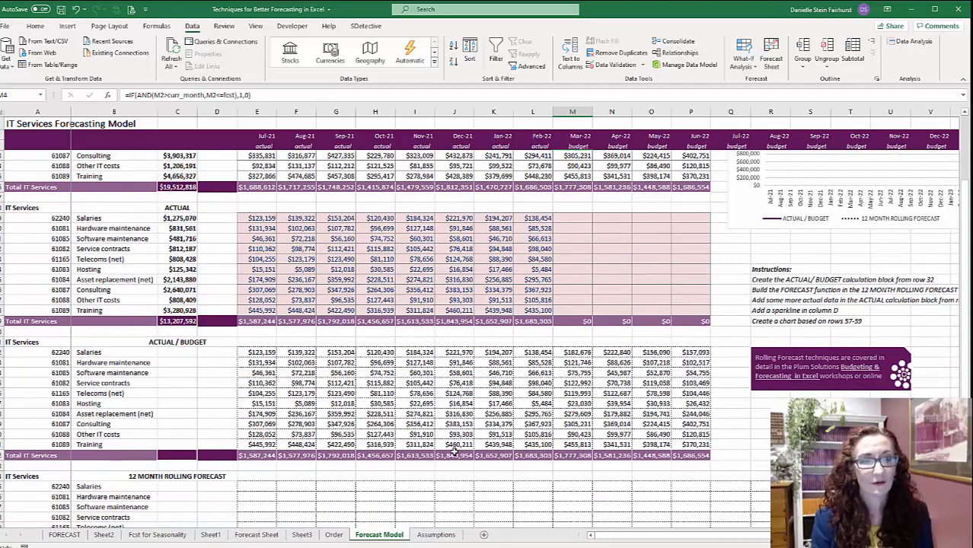
{"action": "scroll", "coordinate": [454, 452], "scroll_direction": "down", "scroll_amount": 3}
{"action": "left_click", "coordinate": [332, 394]}
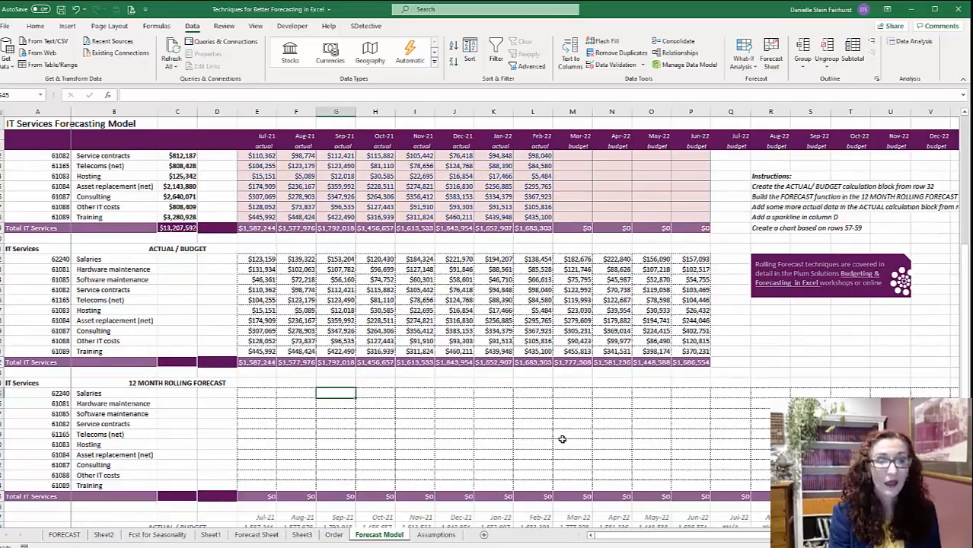
{"action": "type", "text": "=forecast.ets"}
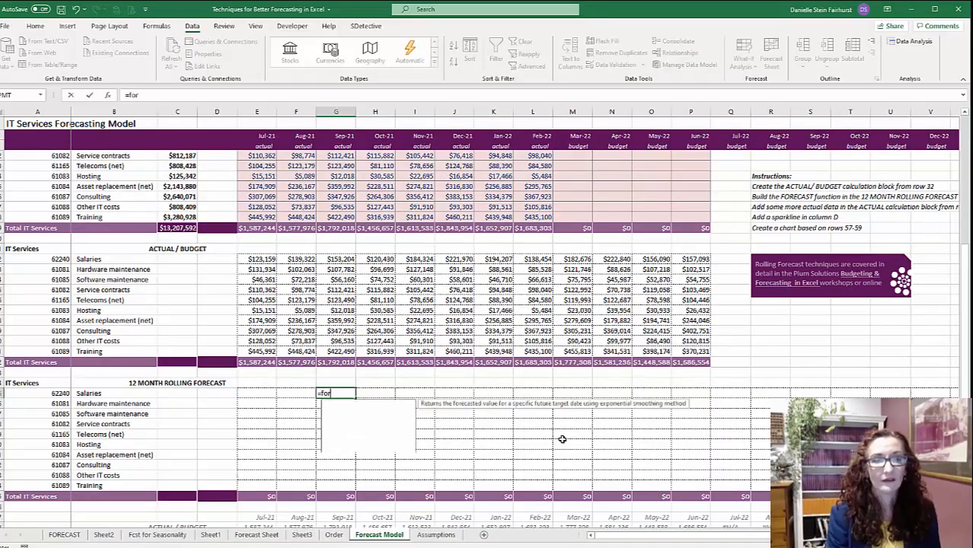
{"action": "key", "text": "Tab"}
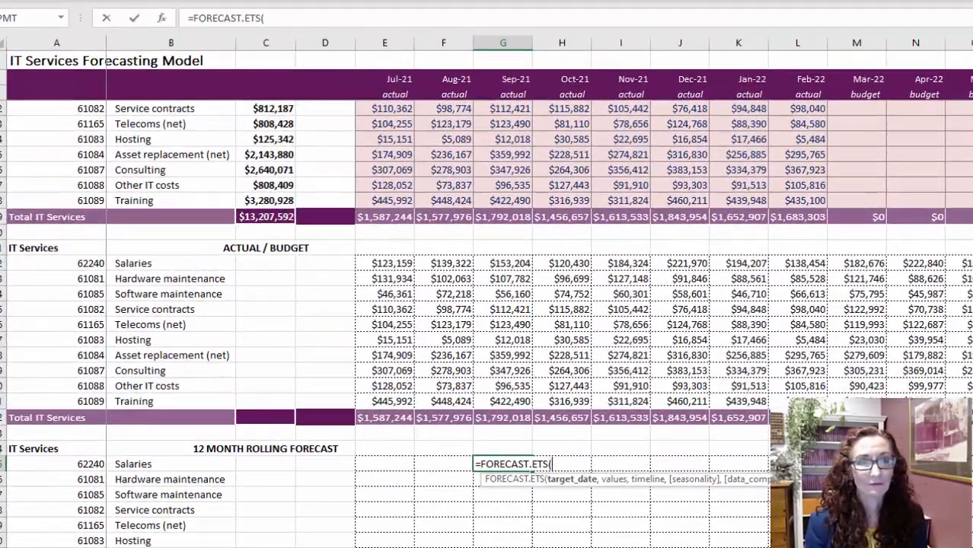
{"action": "left_click", "coordinate": [507, 78]}
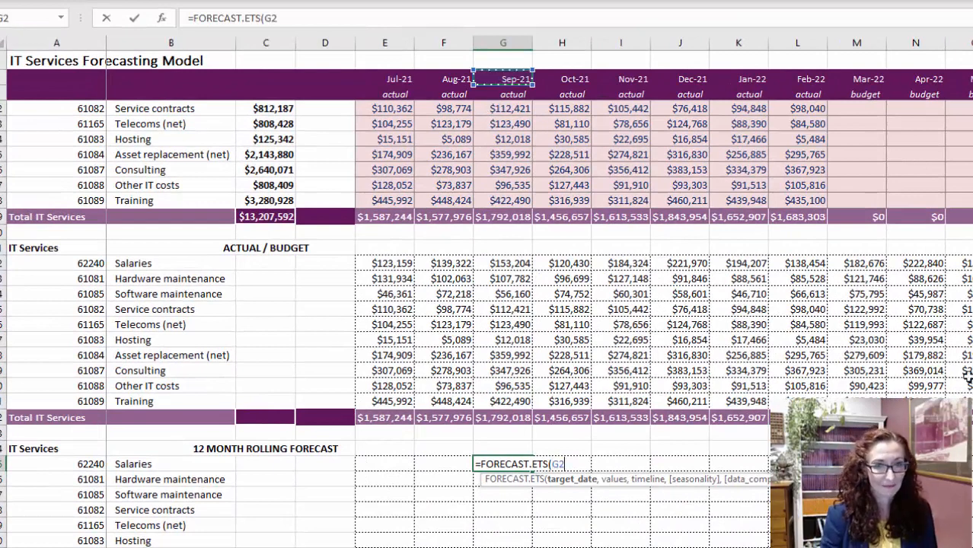
{"action": "key", "text": "F4"}
{"action": "key", "text": "F4"}
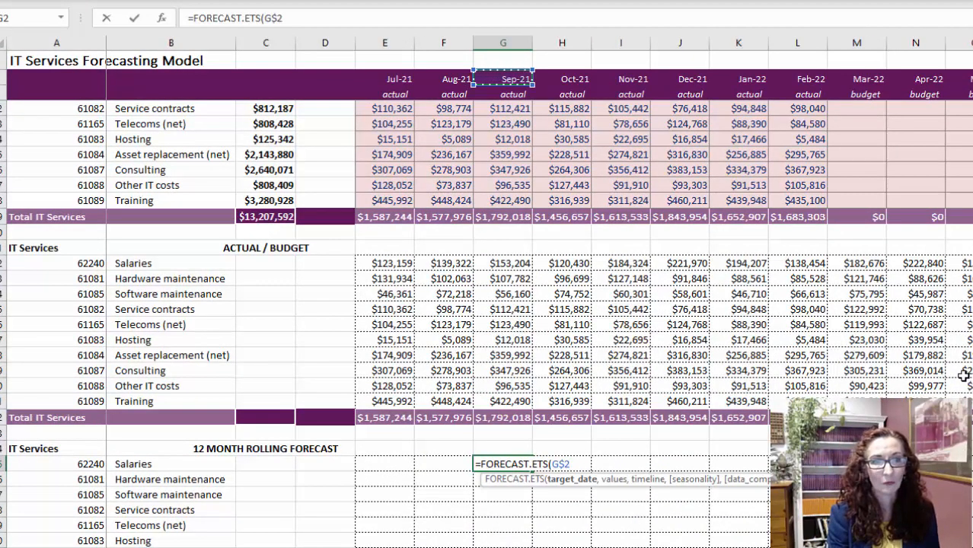
- Set the values argument to the Jul-21 and Aug-21 Actual/Budget salaries as the expanding range $E32:F32
{"action": "type", "text": ","}
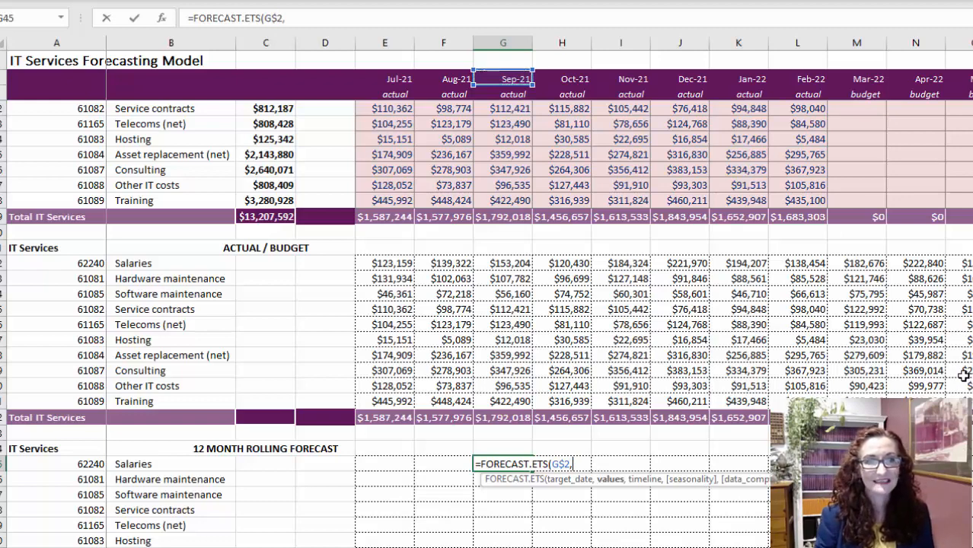
{"action": "left_click", "coordinate": [407, 263]}
{"action": "left_click_drag", "start_coordinate": [410, 263], "coordinate": [449, 263]}
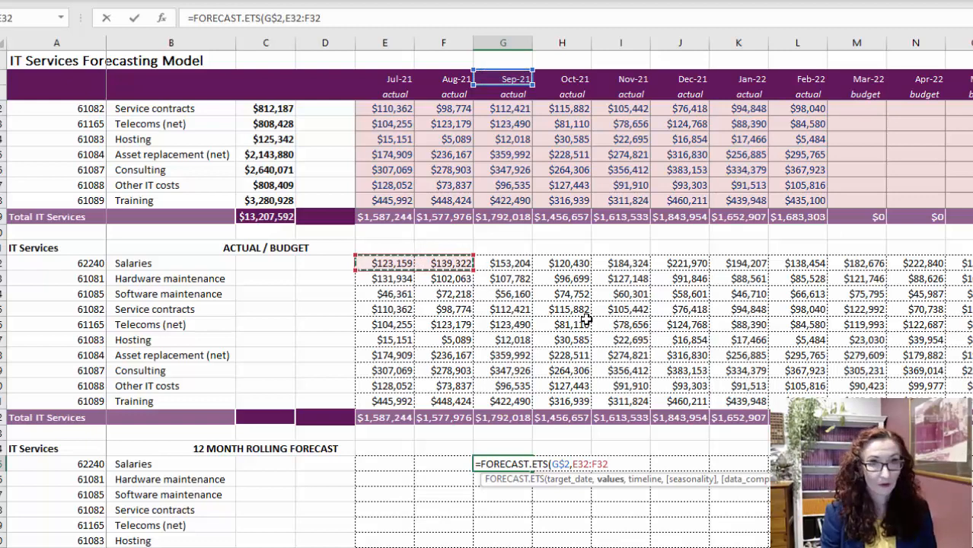
{"action": "key", "text": "F4"}
{"action": "key", "text": "F4"}
{"action": "key", "text": "F4"}
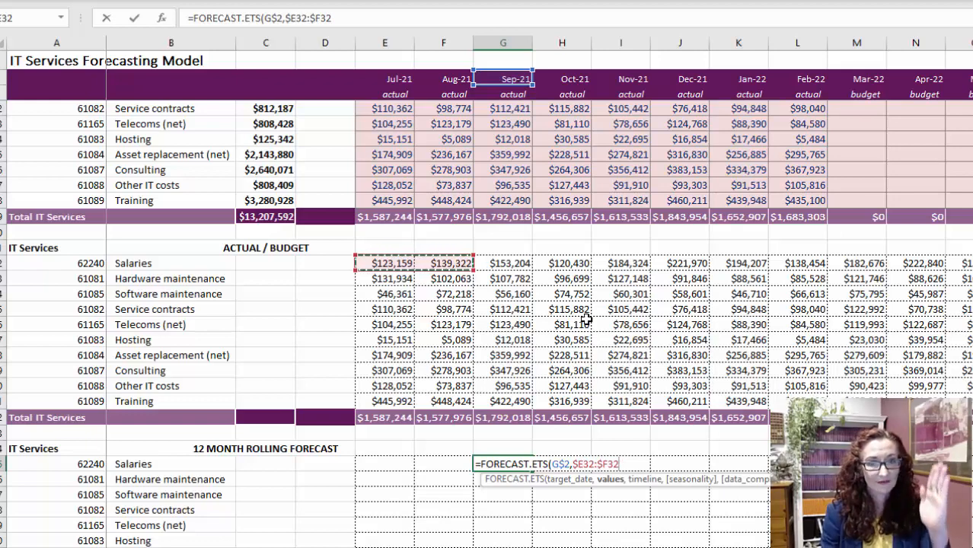
{"action": "left_click", "coordinate": [600, 464]}
{"action": "key", "text": "BackSpace"}
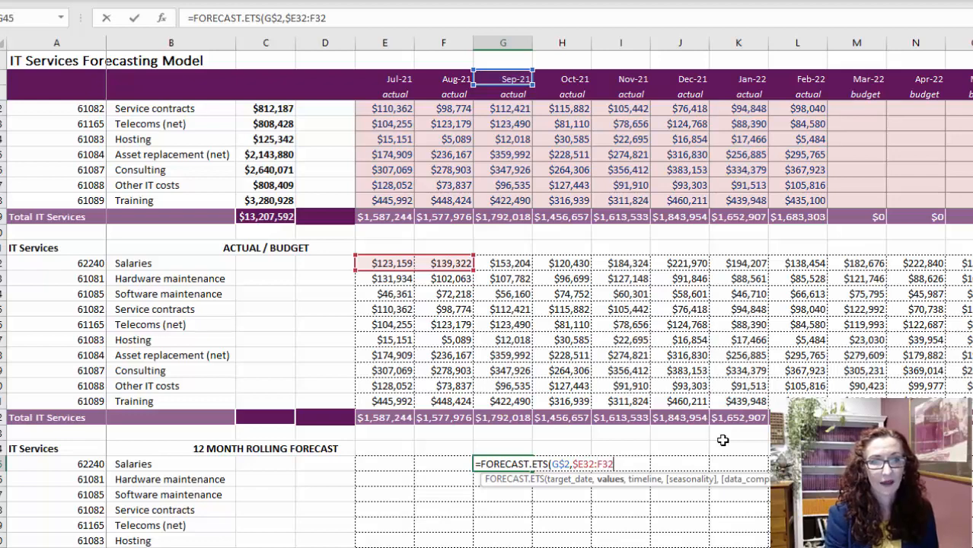
- Set the timeline argument to the expanding date range $E$2:F$2 and complete the G45 formula
{"action": "type", "text": ","}
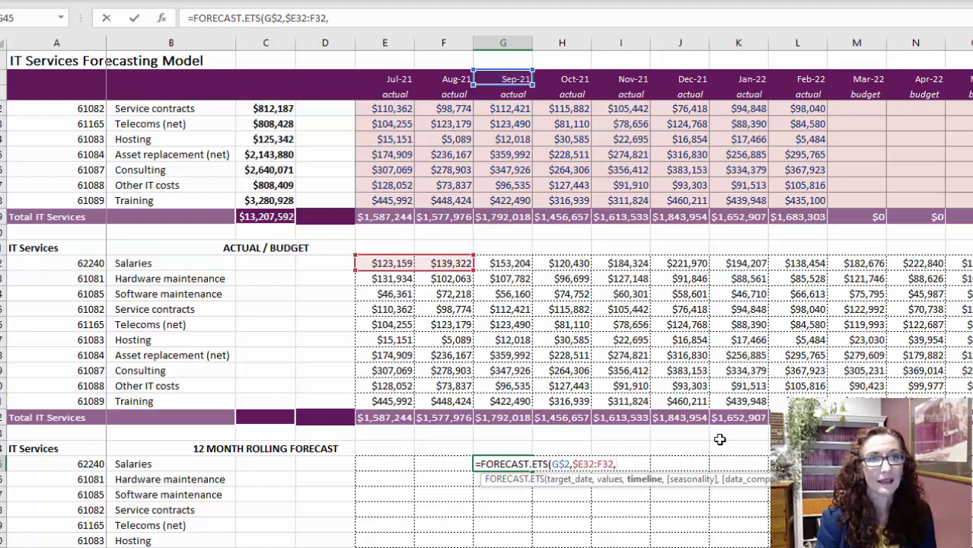
{"action": "left_click_drag", "start_coordinate": [397, 78], "coordinate": [446, 78]}
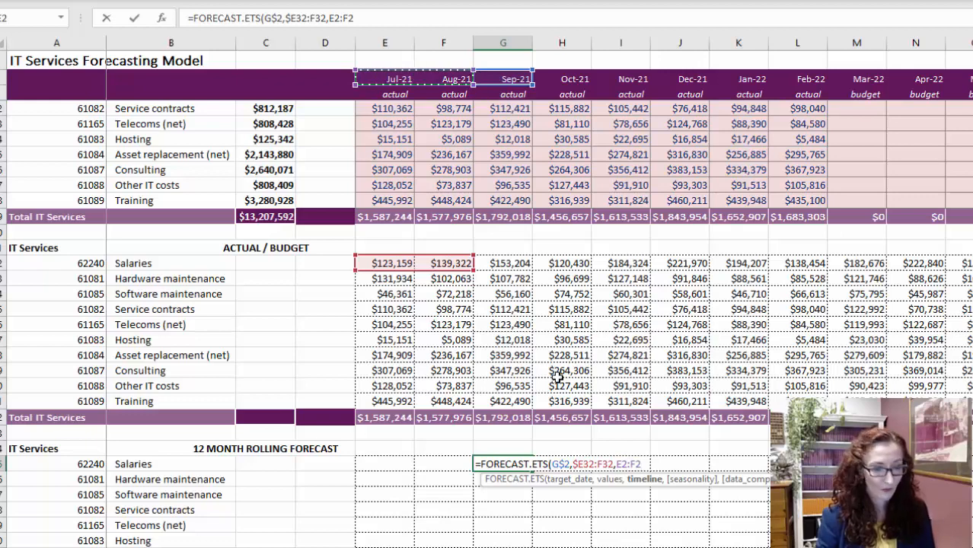
{"action": "left_click", "coordinate": [622, 464]}
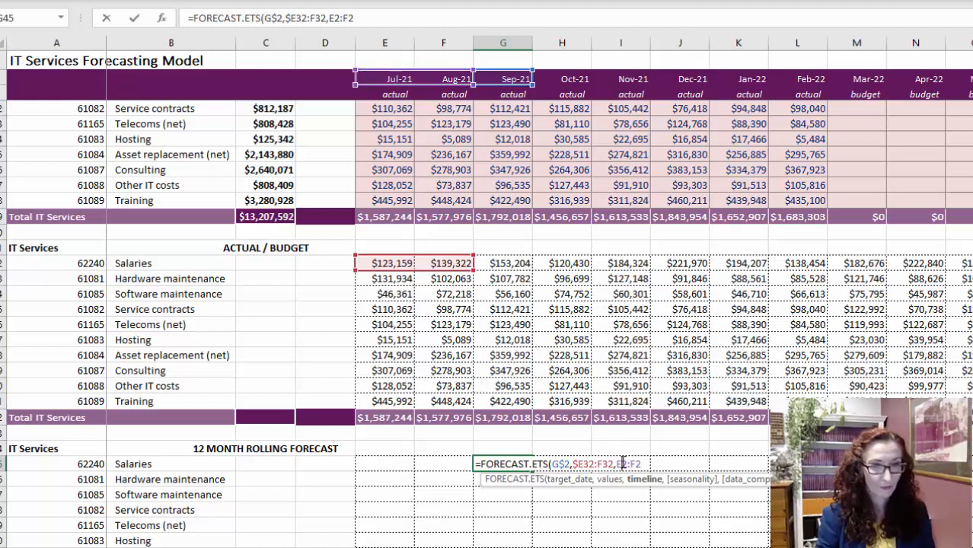
{"action": "key", "text": "F4"}
{"action": "left_click", "coordinate": [648, 464]}
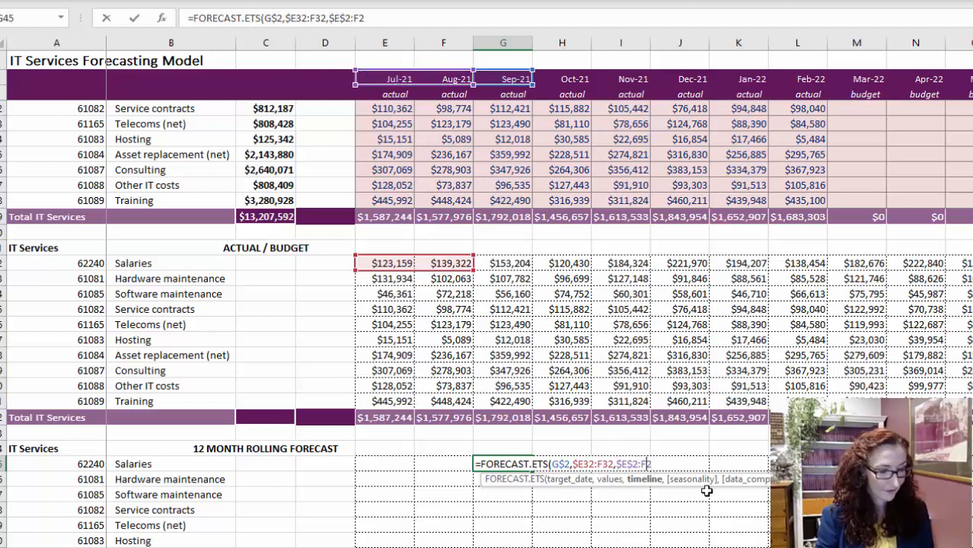
{"action": "type", "text": "$2"}
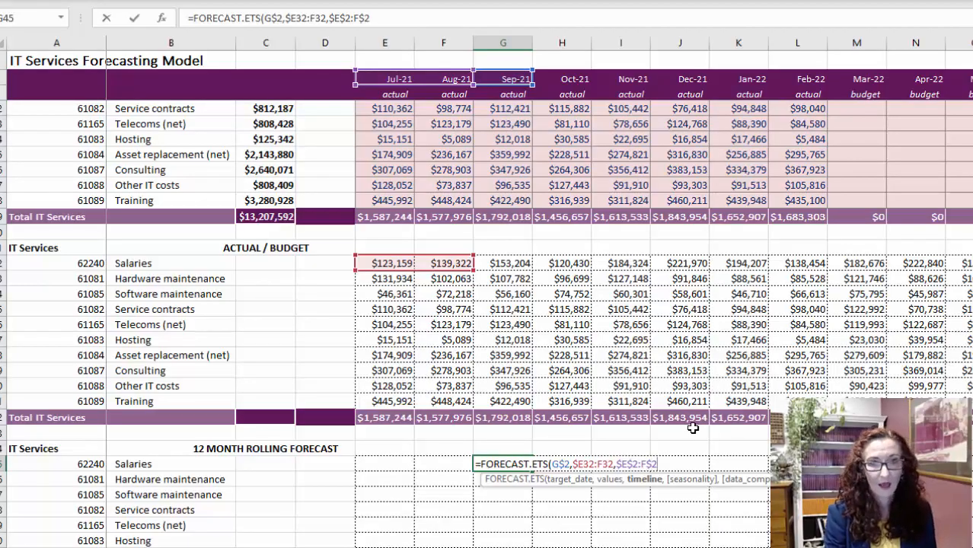
{"action": "type", "text": ")"}
{"action": "key", "text": "Return"}
{"action": "key", "text": "Up"}
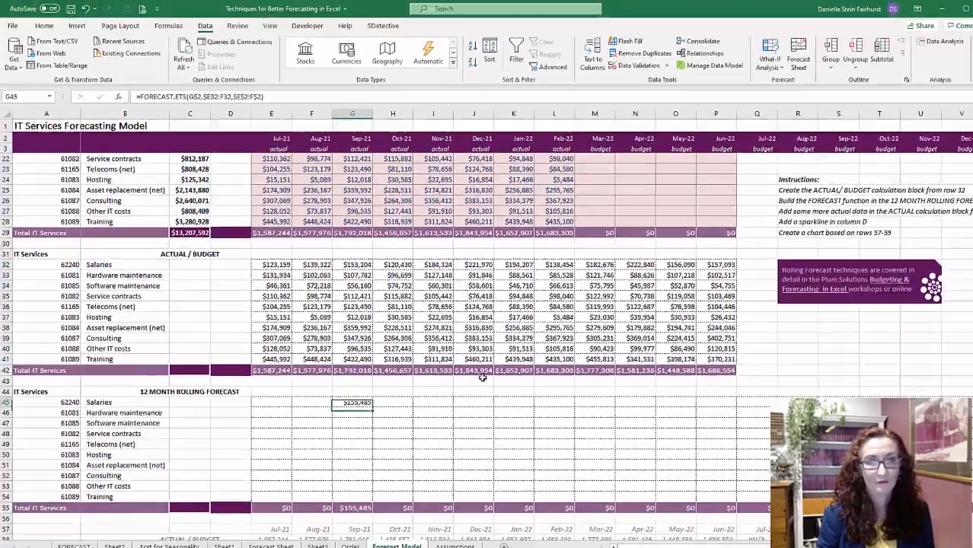
- Copy the G45 forecast formula across Sep-21 to Mar-22 for all cost lines, G45:M54
{"action": "key", "text": "ctrl+c"}
{"action": "key", "text": "shift+Right"}
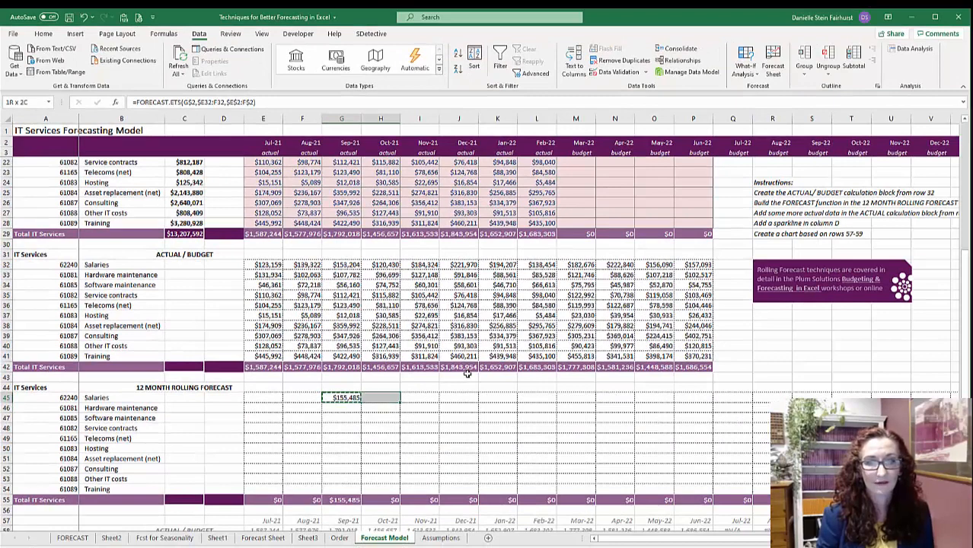
{"action": "key", "text": "shift+Right"}
{"action": "key", "text": "shift+Right"}
{"action": "key", "text": "shift+Right"}
{"action": "key", "text": "shift+Right"}
{"action": "key", "text": "shift+Right"}
{"action": "key", "text": "shift+Down"}
{"action": "key", "text": "shift+Down"}
{"action": "key", "text": "shift+Down"}
{"action": "key", "text": "shift+Down"}
{"action": "key", "text": "shift+Down"}
{"action": "key", "text": "shift+Down"}
{"action": "key", "text": "shift+Down"}
{"action": "key", "text": "shift+Down"}
{"action": "key", "text": "shift+Down"}
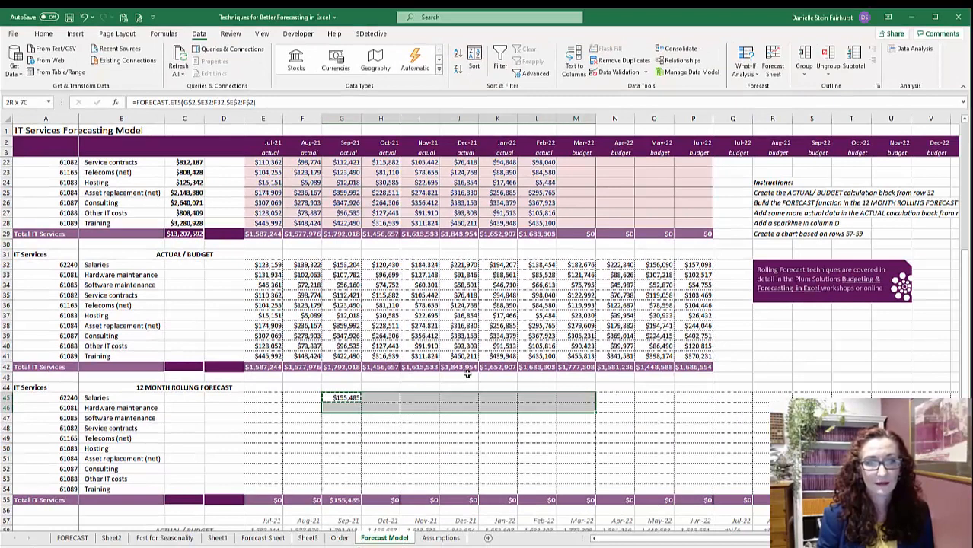
{"action": "key", "text": "ctrl+v"}
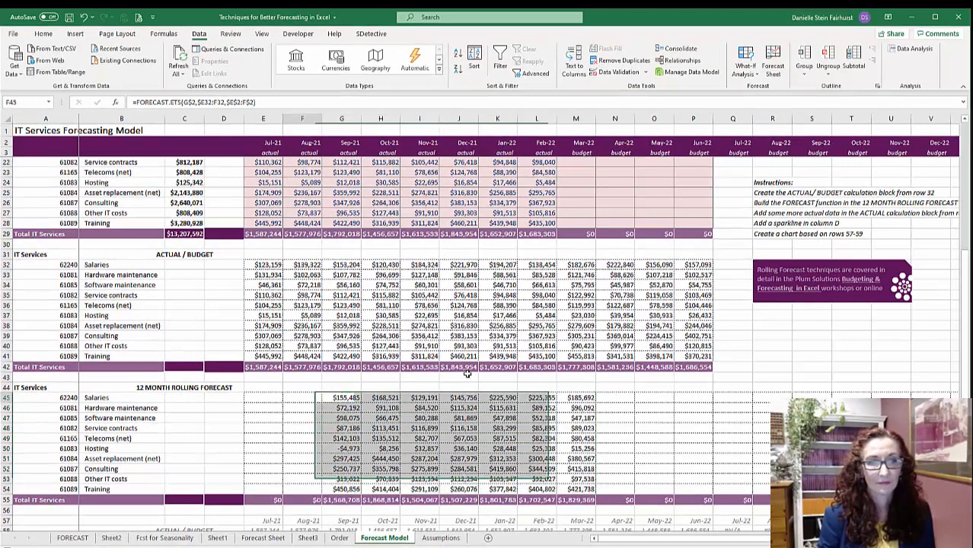
- Extend the G45 forecast formula through Jun-24 for all cost lines, covering G45:AN54
{"action": "key", "text": "ctrl+shift+Right"}
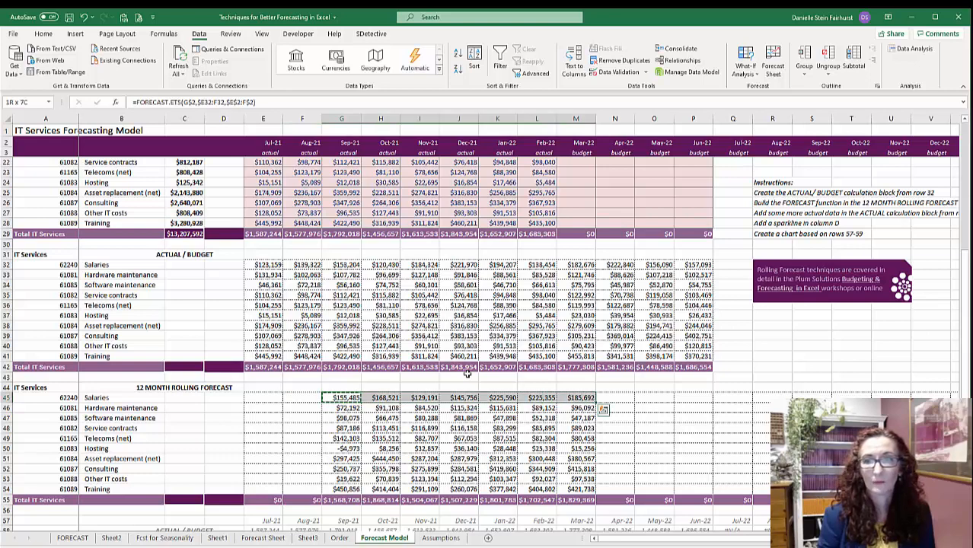
{"action": "key", "text": "shift+Right"}
{"action": "key", "text": "shift+Right"}
{"action": "key", "text": "ctrl+shift+Right"}
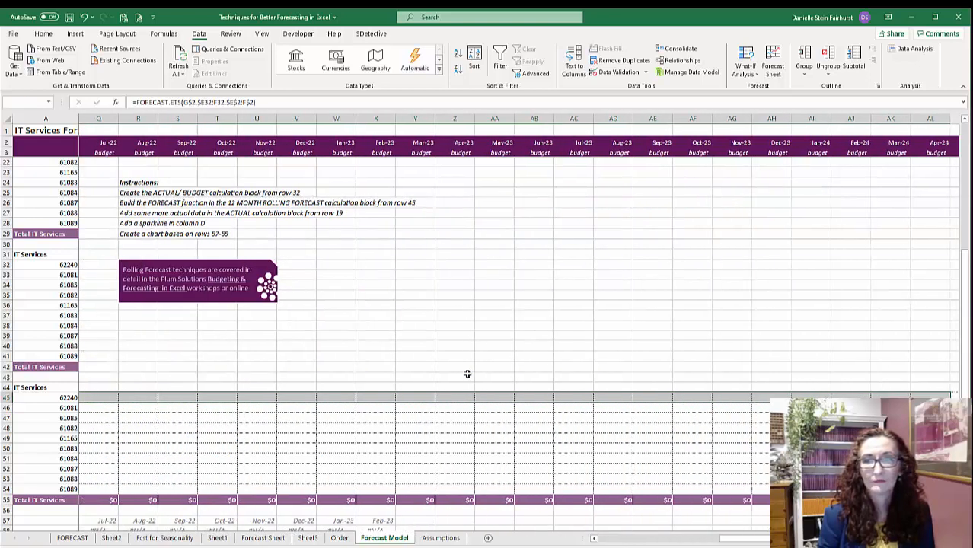
{"action": "key", "text": "shift+Left"}
{"action": "key", "text": "shift+Left"}
{"action": "key", "text": "shift+Left"}
{"action": "key", "text": "shift+Left"}
{"action": "key", "text": "shift+Left"}
{"action": "key", "text": "shift+Left"}
{"action": "key", "text": "shift+Left"}
{"action": "key", "text": "shift+Down"}
{"action": "key", "text": "shift+Down"}
{"action": "key", "text": "shift+Down"}
{"action": "key", "text": "shift+Down"}
{"action": "key", "text": "shift+Down"}
{"action": "key", "text": "shift+Down"}
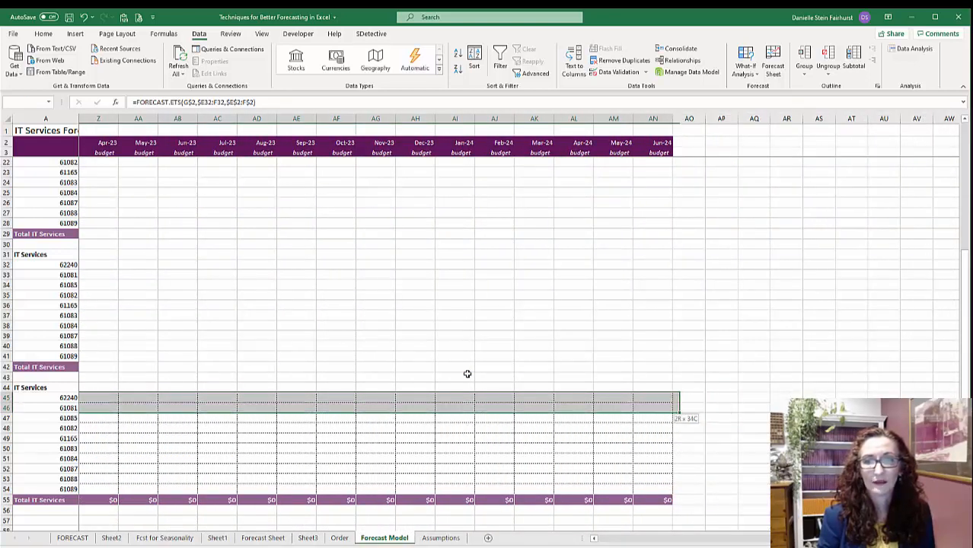
{"action": "key", "text": "shift+Down"}
{"action": "key", "text": "shift+Down"}
{"action": "key", "text": "shift+Down"}
{"action": "key", "text": "ctrl+v"}
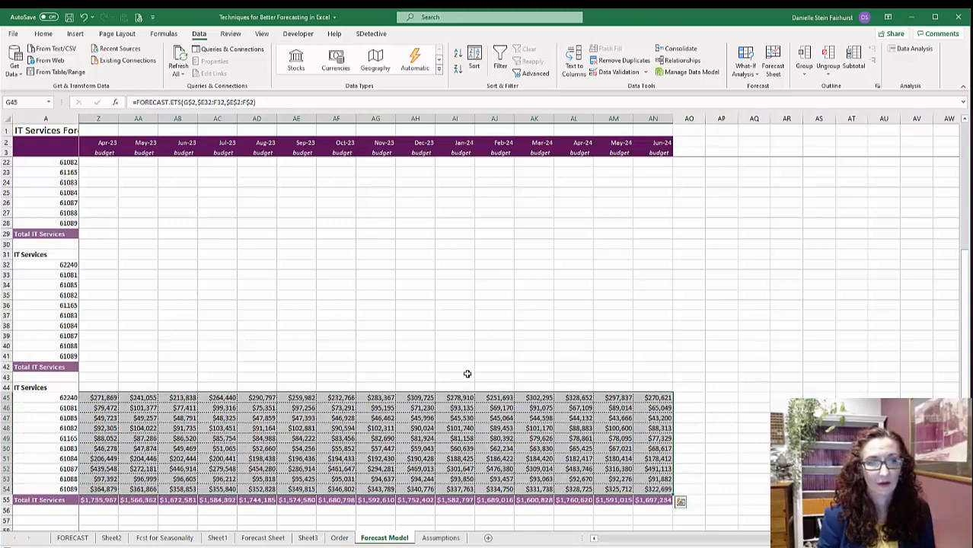
- Examine the copied forecast formulas, the rolling forecast line in the IT Services Forecast chart, and the Sep-21 Hosting forecast in G50
{"action": "key", "text": "Left"}
{"action": "key", "text": "Left"}
{"action": "key", "text": "Left"}
{"action": "key", "text": "Left"}
{"action": "key", "text": "Left"}
{"action": "key", "text": "Right"}
{"action": "key", "text": "Right"}
{"action": "key", "text": "Right"}
{"action": "key", "text": "Right"}
{"action": "key", "text": "Right"}
{"action": "key", "text": "Right"}
{"action": "key", "text": "Right"}
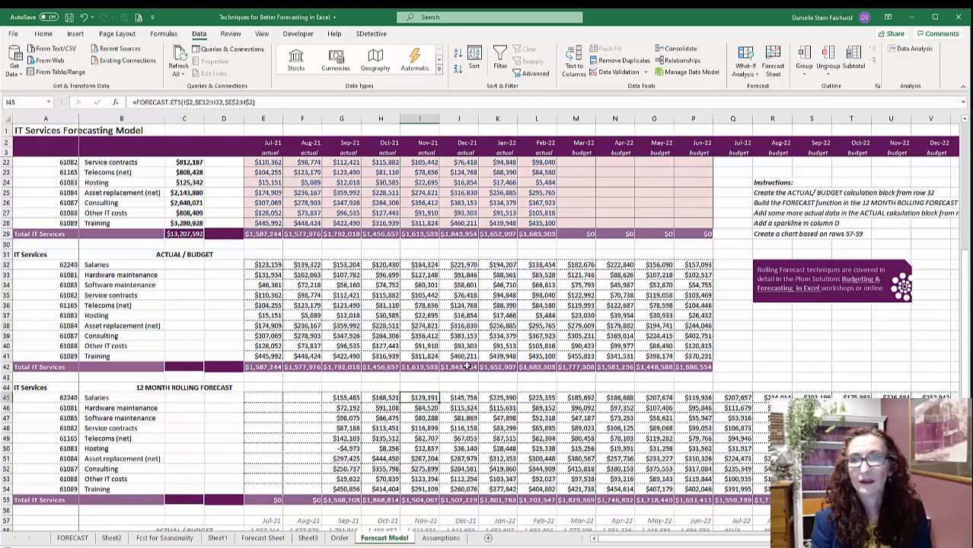
{"action": "scroll", "coordinate": [487, 342], "scroll_direction": "up", "scroll_amount": 6}
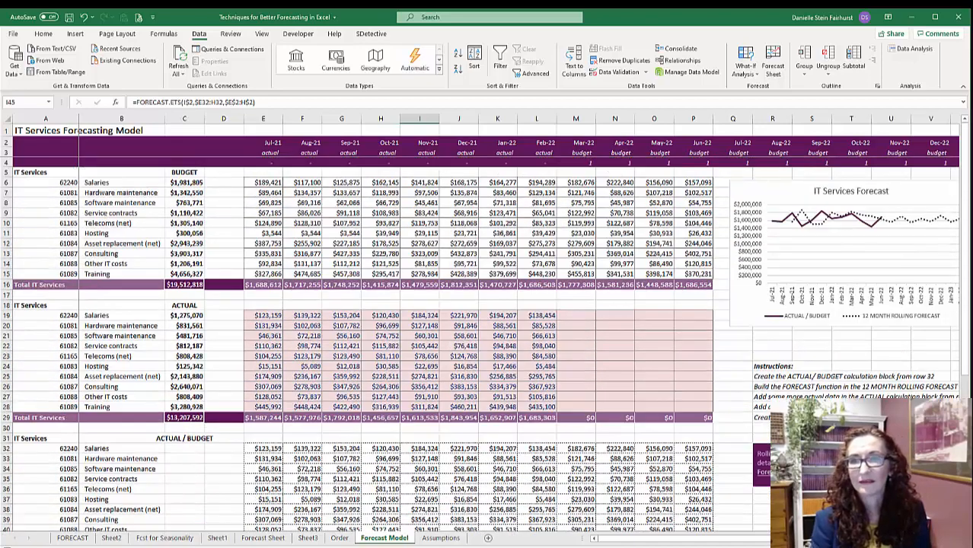
{"action": "scroll", "coordinate": [487, 342], "scroll_direction": "right", "scroll_amount": 3}
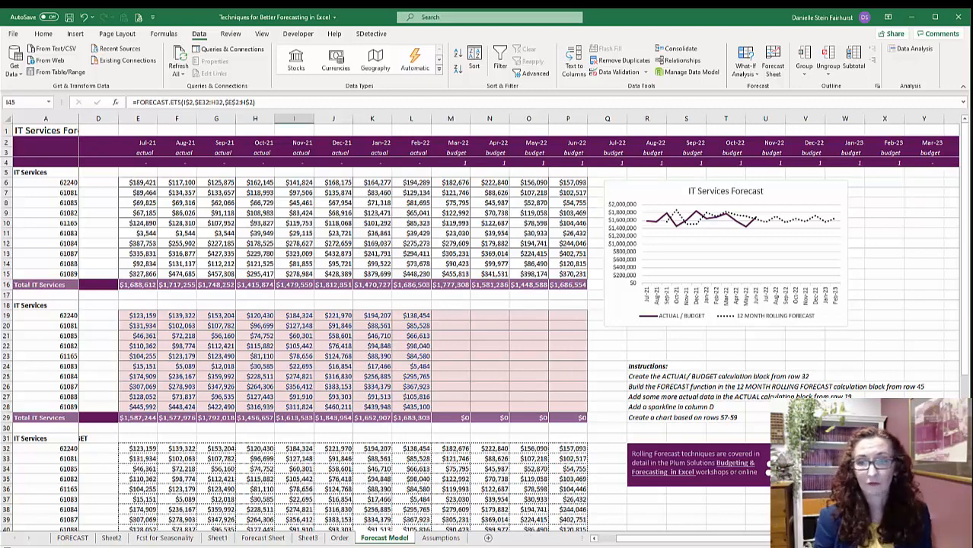
{"action": "scroll", "coordinate": [745, 543], "scroll_direction": "left", "scroll_amount": 3}
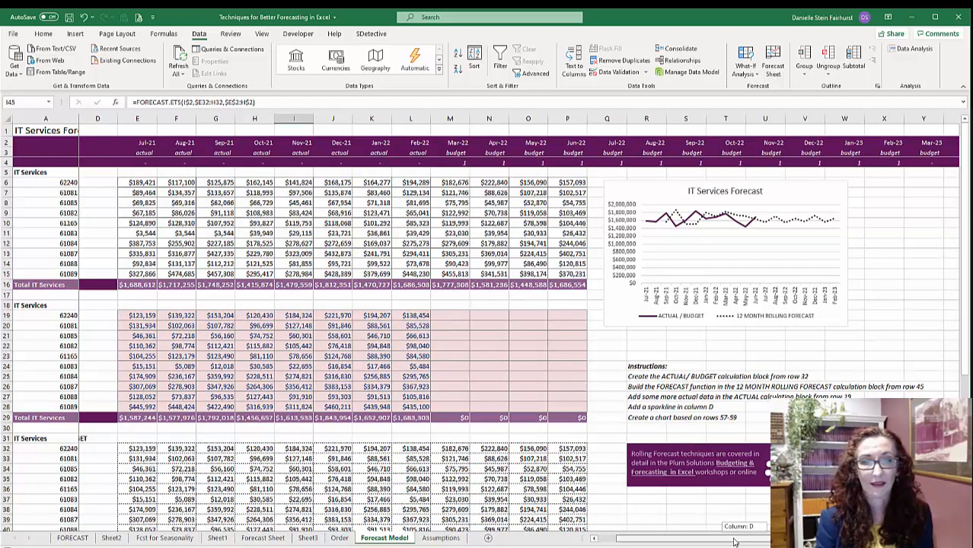
{"action": "scroll", "coordinate": [445, 448], "scroll_direction": "down", "scroll_amount": 5}
{"action": "scroll", "coordinate": [445, 448], "scroll_direction": "down", "scroll_amount": 1}
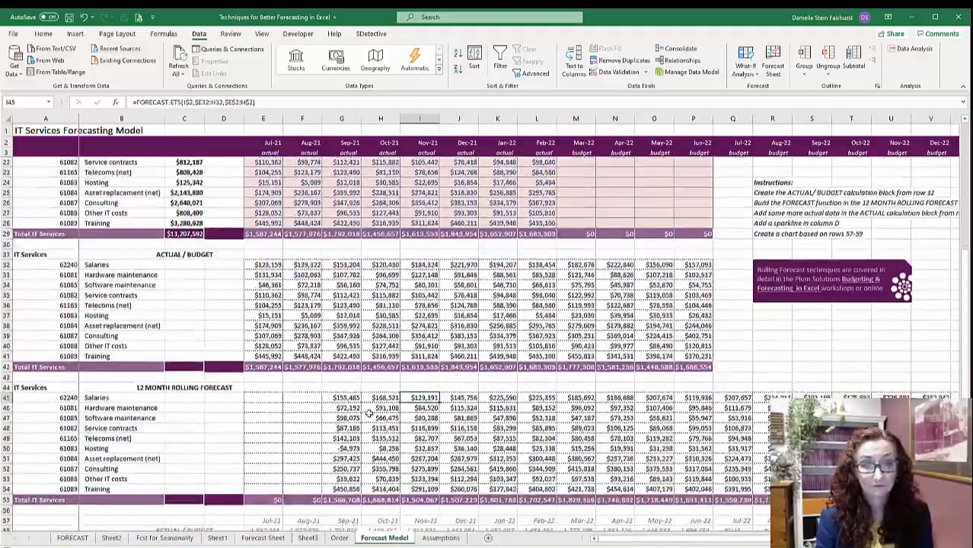
{"action": "left_click", "coordinate": [344, 397]}
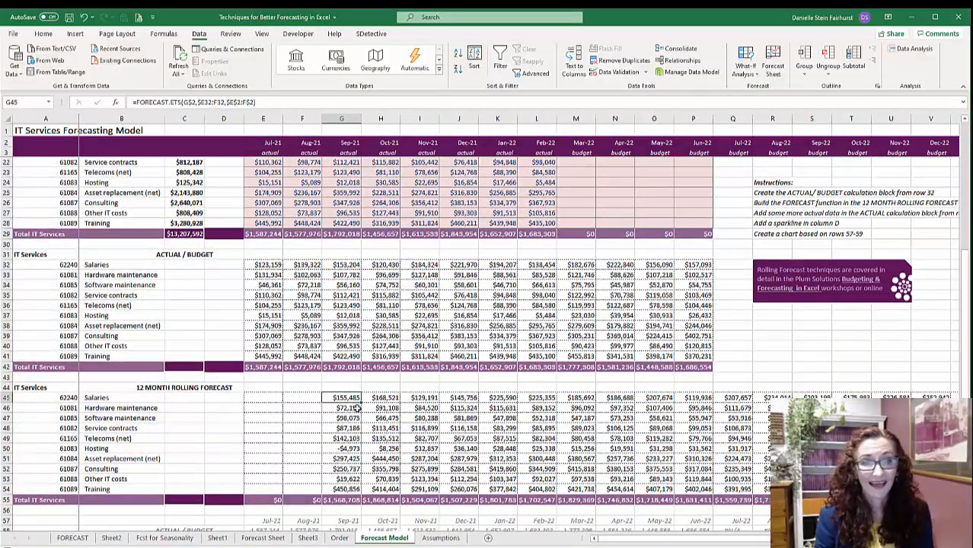
{"action": "left_click", "coordinate": [344, 449]}
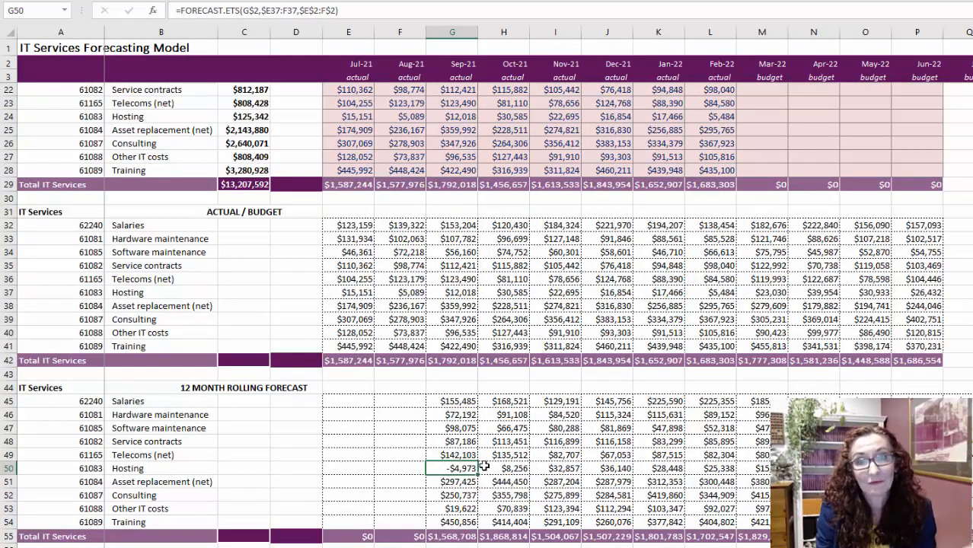
- Wrap the G45 Salaries forecast formula in MAX with 0 as the second argument to prevent negative forecasts
{"action": "left_click", "coordinate": [461, 398]}
{"action": "double_click", "coordinate": [464, 401]}
{"action": "left_click", "coordinate": [431, 402]}
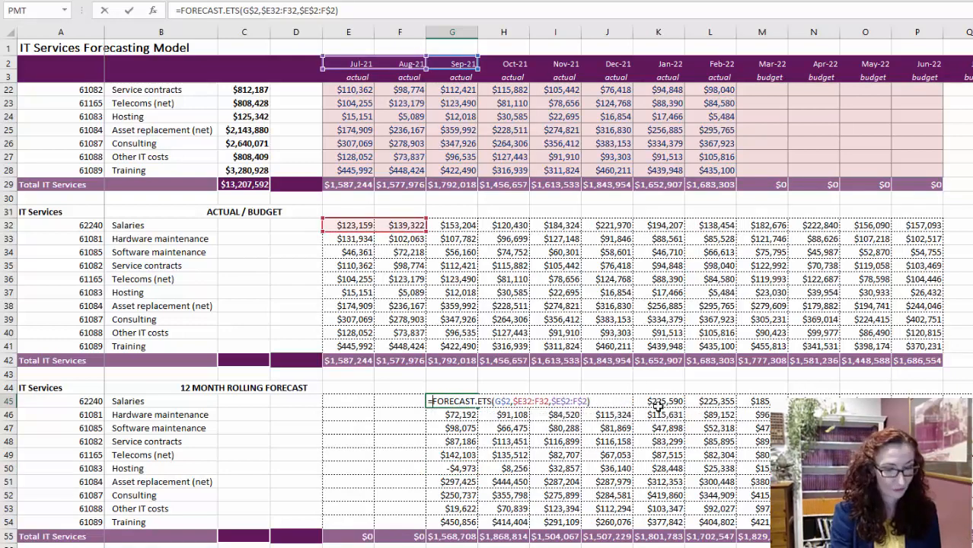
{"action": "type", "text": "max"}
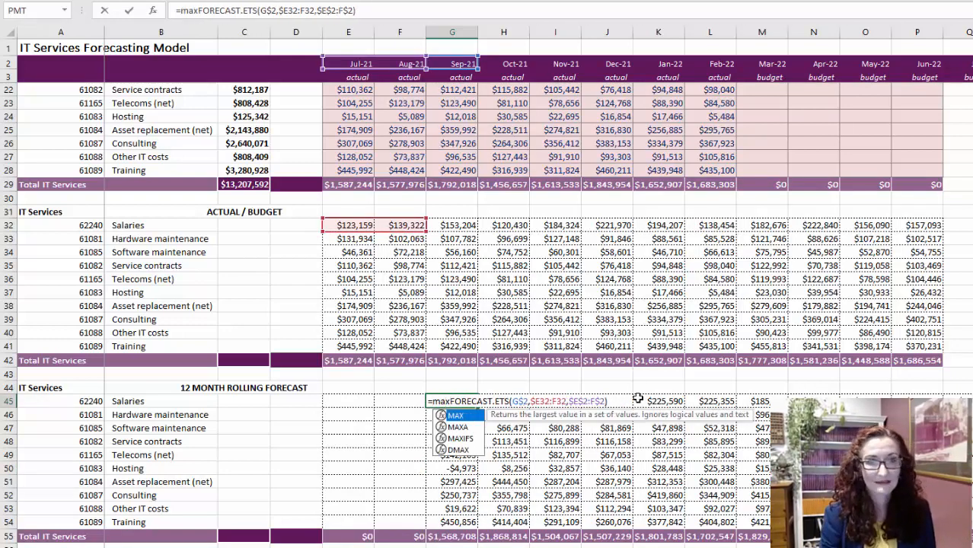
{"action": "type", "text": "("}
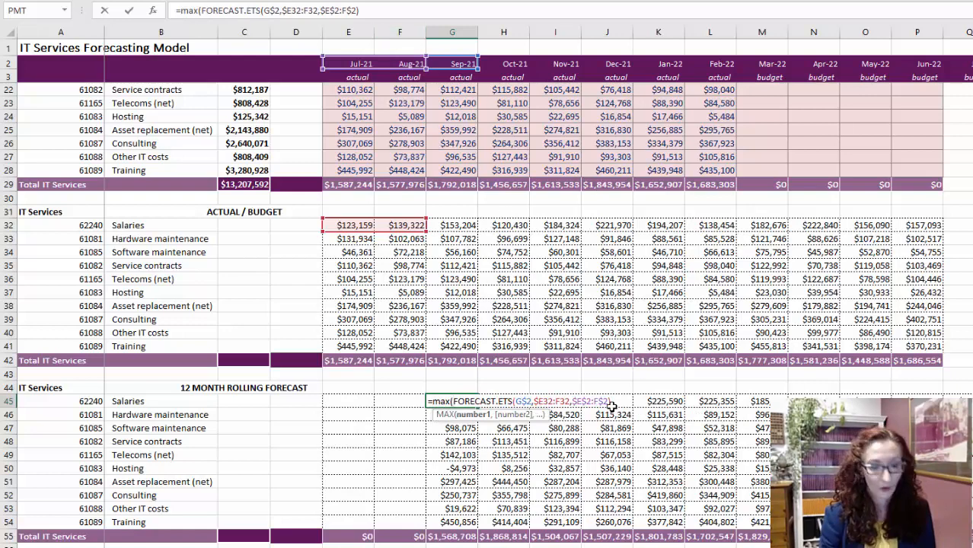
{"action": "key", "text": "End"}
{"action": "type", "text": ")"}
{"action": "key", "text": "Return"}
- Copy the MAX-wrapped G45 formula across all forecast months and down all cost lines to row 54
{"action": "key", "text": "Up"}
{"action": "key", "text": "ctrl+shift+Right"}
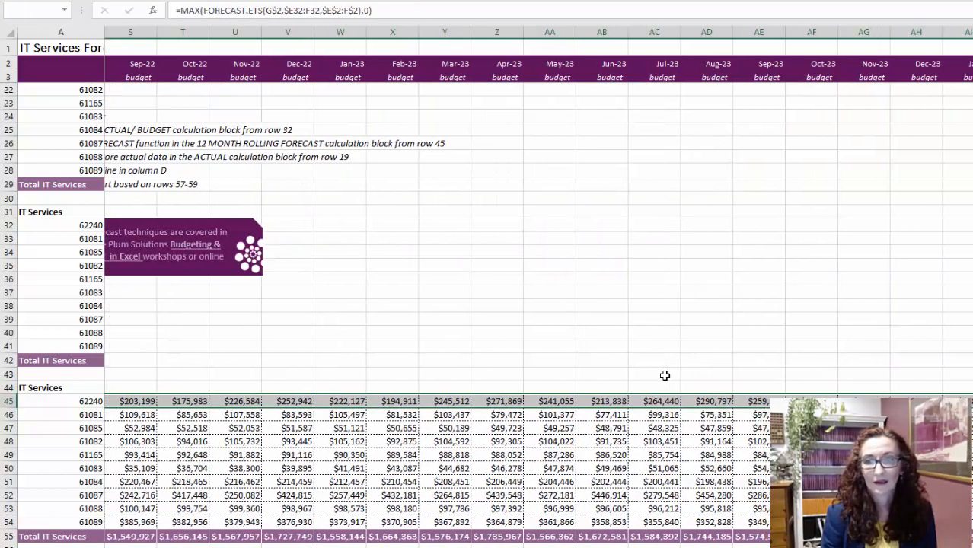
{"action": "key", "text": "ctrl+shift+Down"}
{"action": "key", "text": "shift+Up"}
{"action": "key", "text": "Left"}
{"action": "key", "text": "Left"}
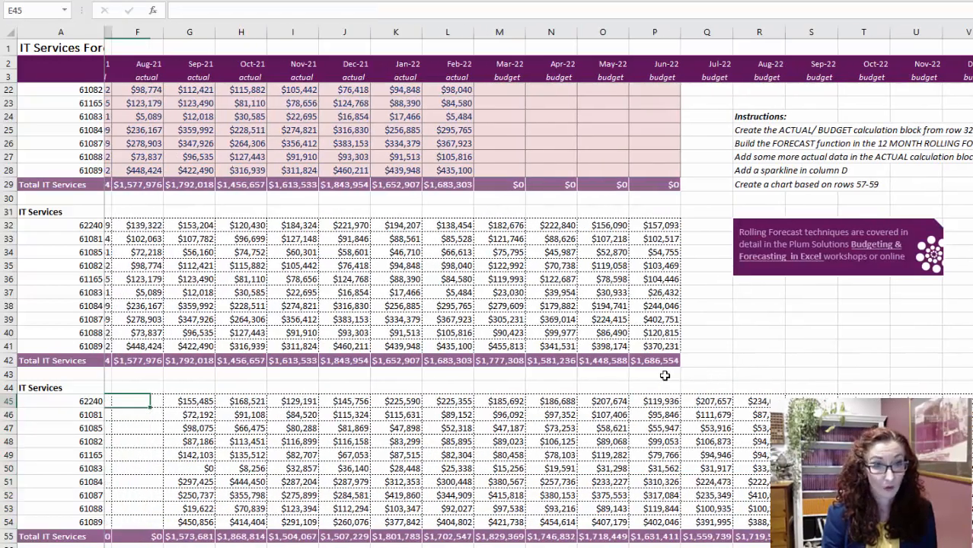
{"action": "key", "text": "Right"}
{"action": "key", "text": "Right"}
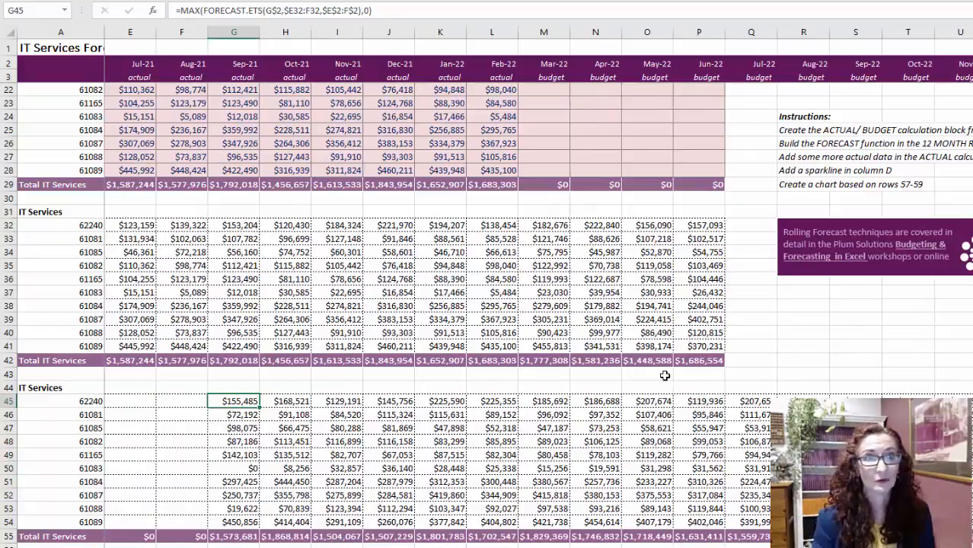
- Multiply the G45 forecast formula by the row 4 month flag, using the row-locked reference G$4
{"action": "left_click", "coordinate": [382, 13]}
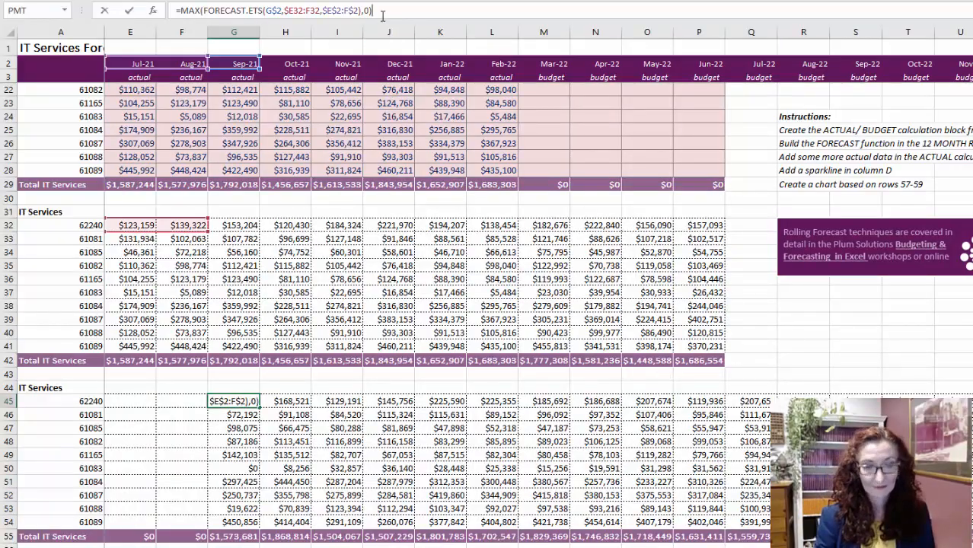
{"action": "type", "text": "*"}
{"action": "scroll", "coordinate": [259, 164], "scroll_direction": "up", "scroll_amount": 6}
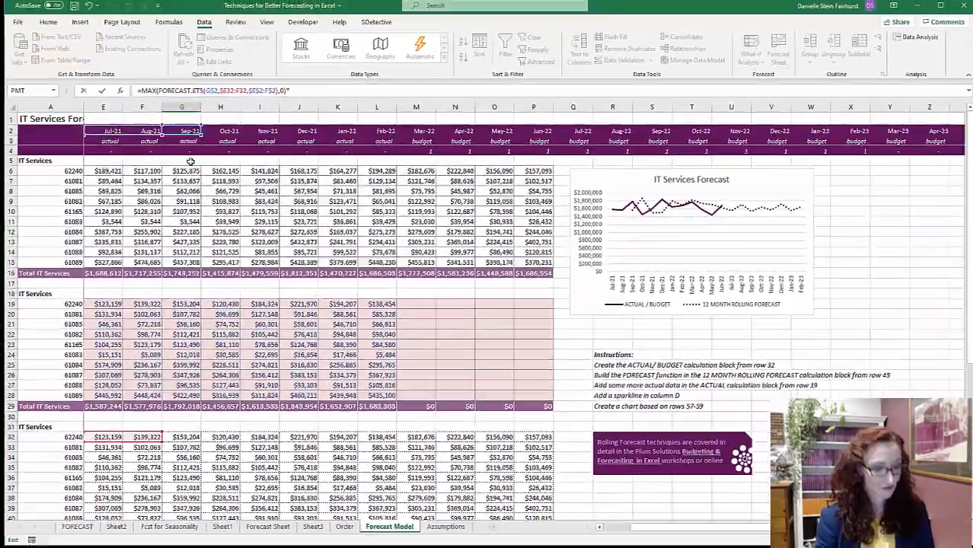
{"action": "left_click", "coordinate": [186, 152]}
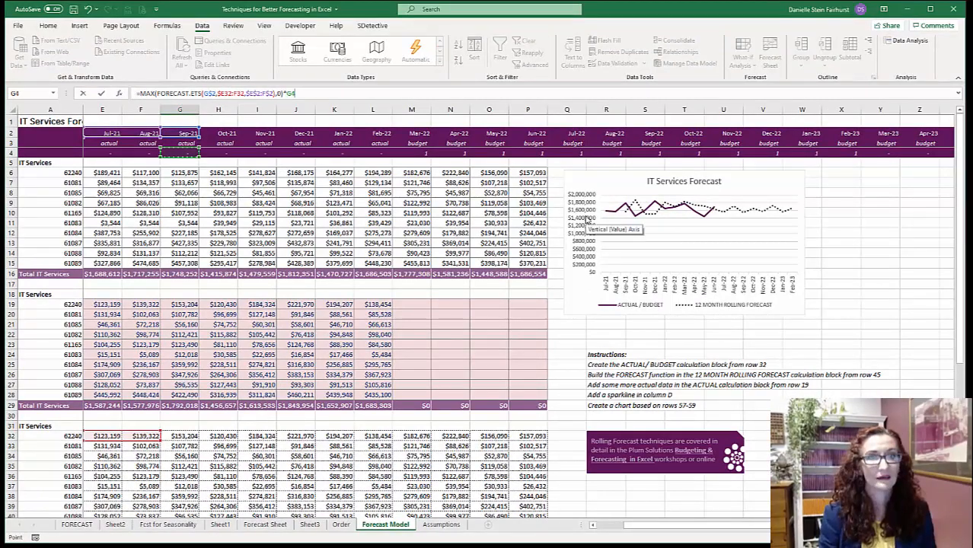
{"action": "key", "text": "Return"}
- Copy the flag-multiplied G45 formula across all forecast months and down to the Training line in row 54
{"action": "key", "text": "Up"}
{"action": "key", "text": "ctrl+c"}
{"action": "key", "text": "ctrl+shift+Right"}
{"action": "key", "text": "ctrl+shift+Down"}
{"action": "key", "text": "shift+Up"}
{"action": "key", "text": "Return"}
{"action": "key", "text": "Left"}
{"action": "key", "text": "Right"}
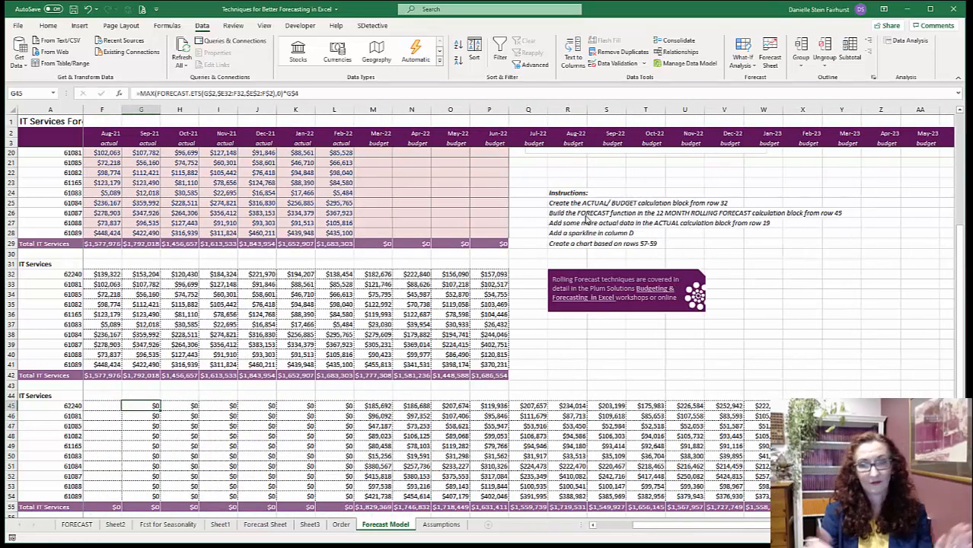
- Move the Current Month label and date from A4:B4 of the Assumptions sheet to X8:Y8 of the Forecast Model sheet
{"action": "key", "text": "ctrl+Home"}
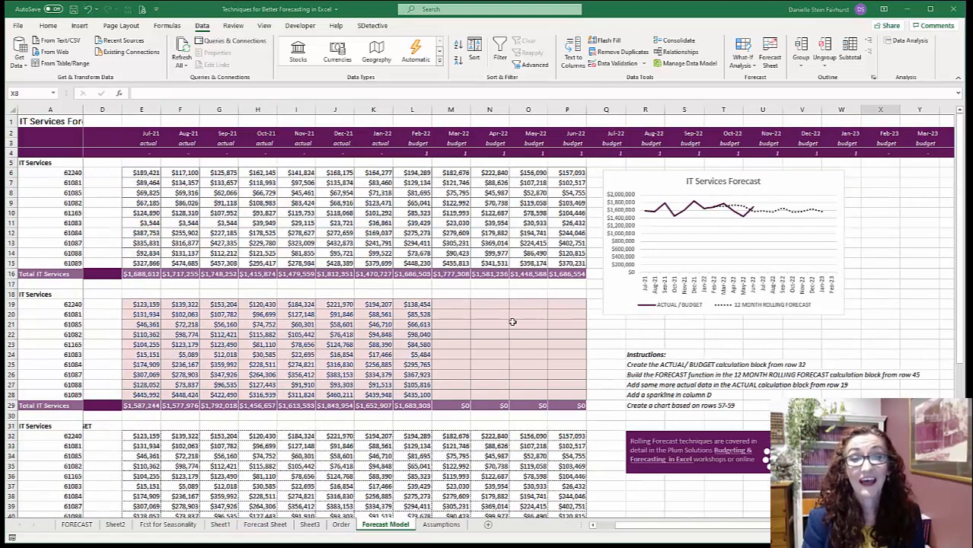
{"action": "left_click", "coordinate": [441, 525]}
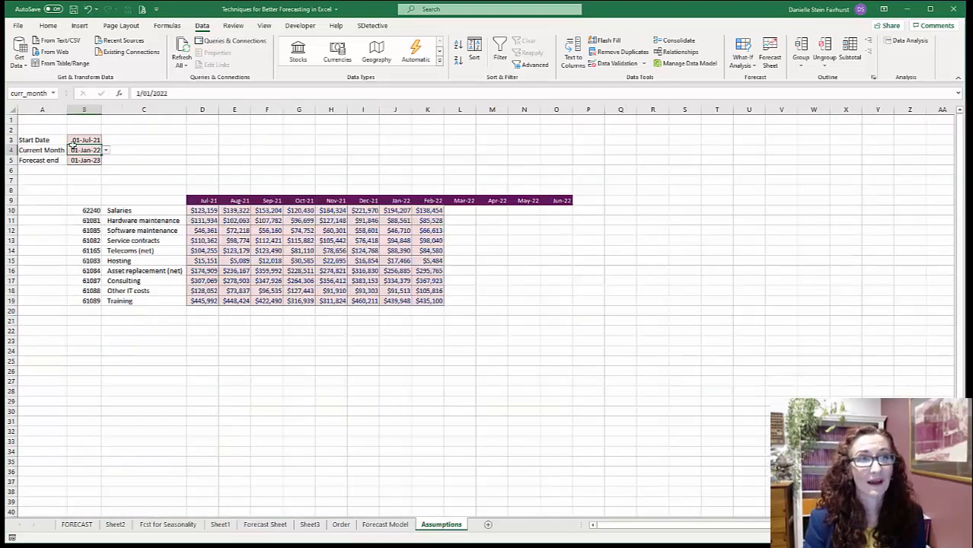
{"action": "left_click_drag", "start_coordinate": [48, 150], "coordinate": [86, 150]}
{"action": "key", "text": "ctrl+c"}
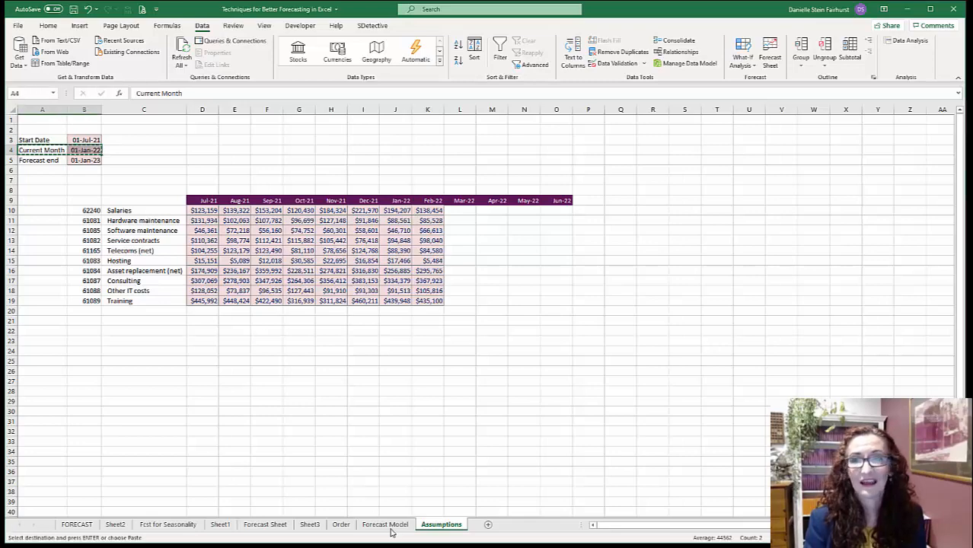
{"action": "key", "text": "ctrl+Page_Up"}
{"action": "key", "text": "Return"}
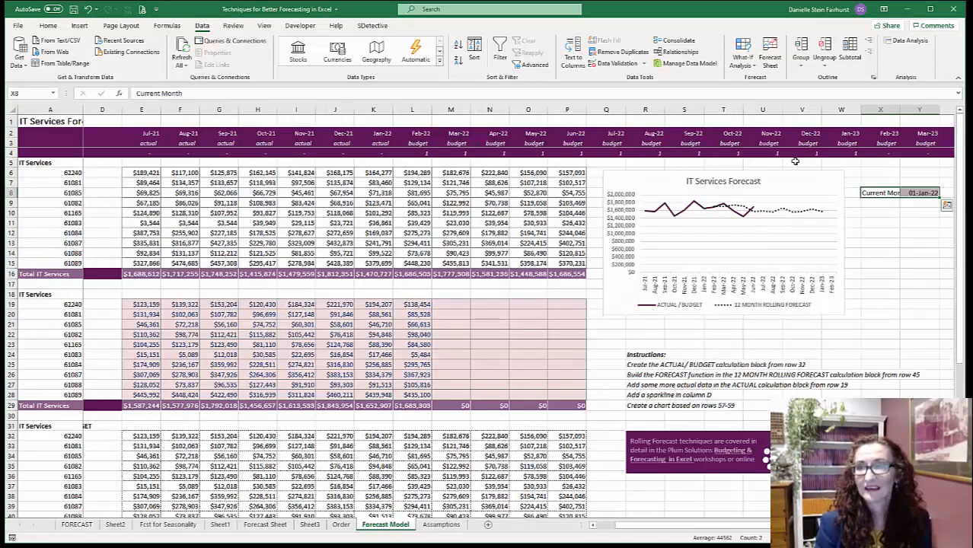
- Test the rolling forecast chart by setting the Current Month to Feb-22, switching to Dec-21, and returning to Feb-22
{"action": "left_click", "coordinate": [912, 190]}
{"action": "left_click", "coordinate": [943, 193]}
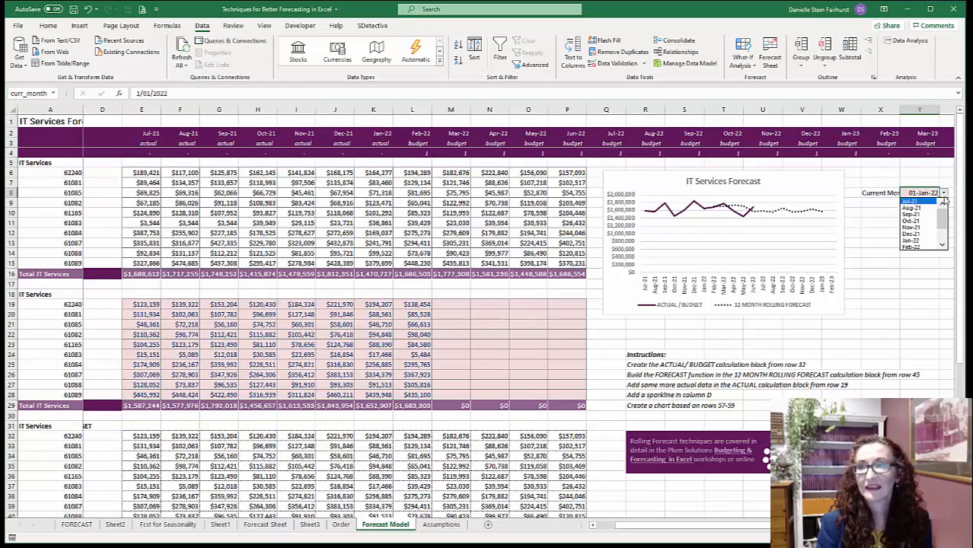
{"action": "left_click", "coordinate": [921, 246]}
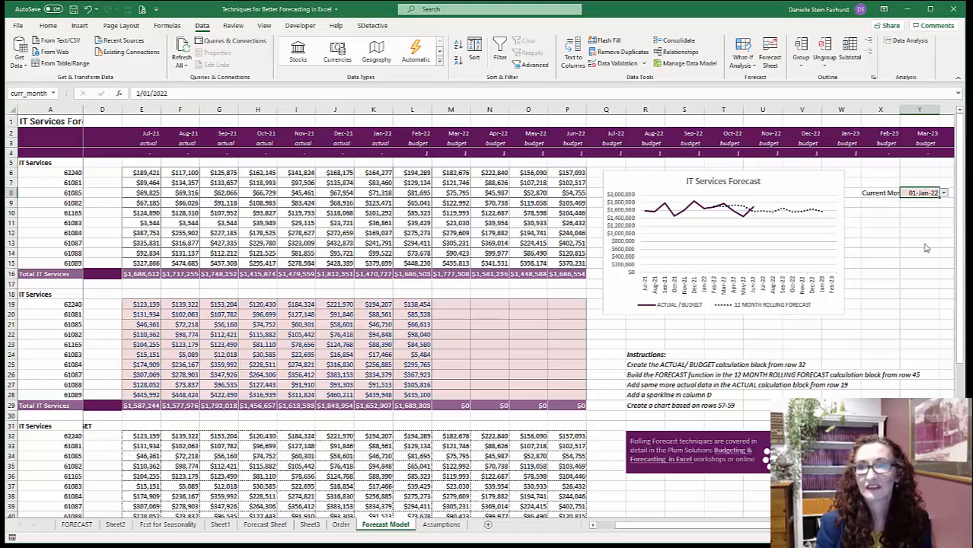
{"action": "left_click", "coordinate": [943, 195]}
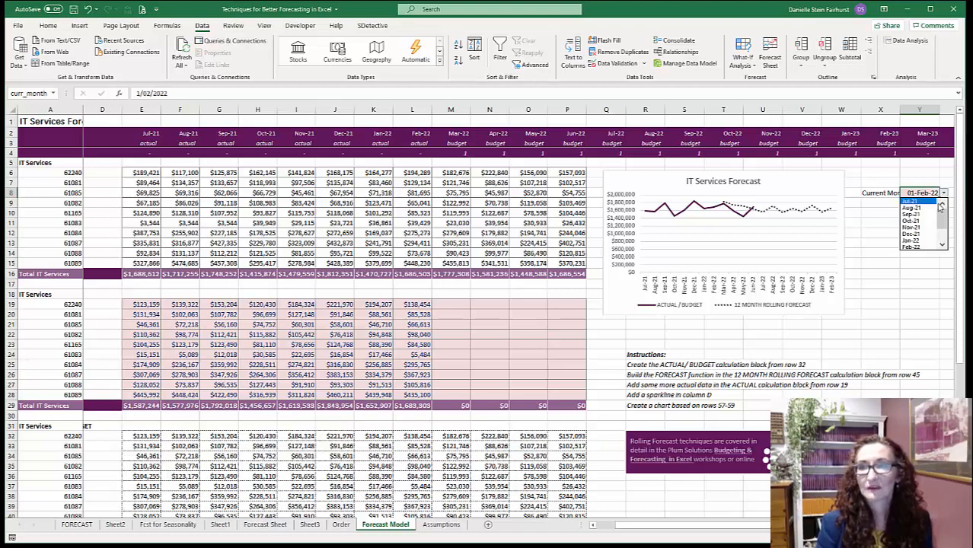
{"action": "left_click", "coordinate": [919, 236]}
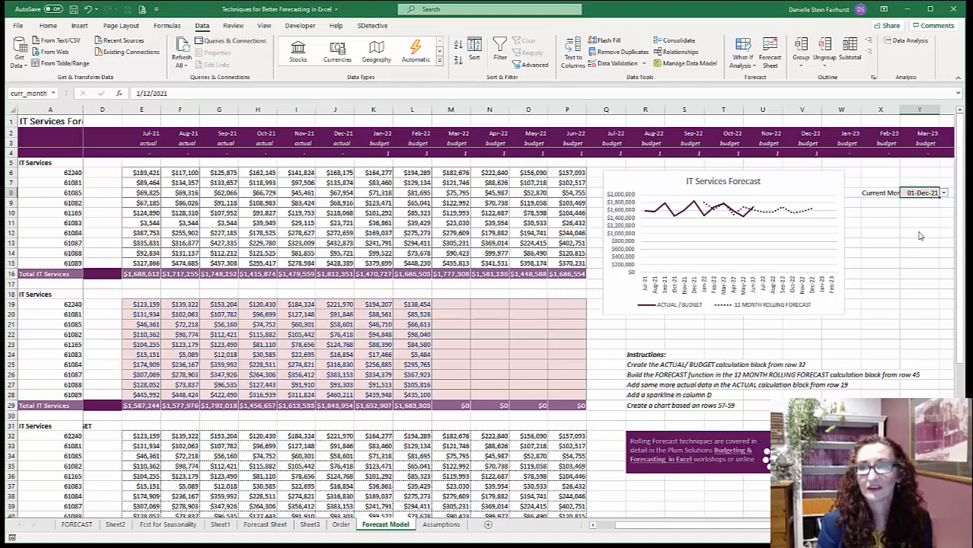
{"action": "left_click", "coordinate": [943, 194]}
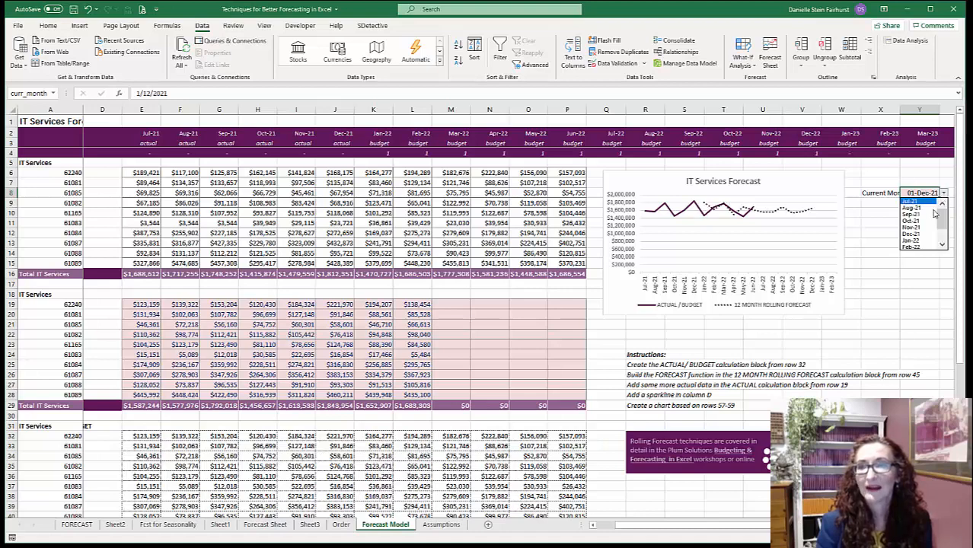
{"action": "left_click", "coordinate": [926, 249]}
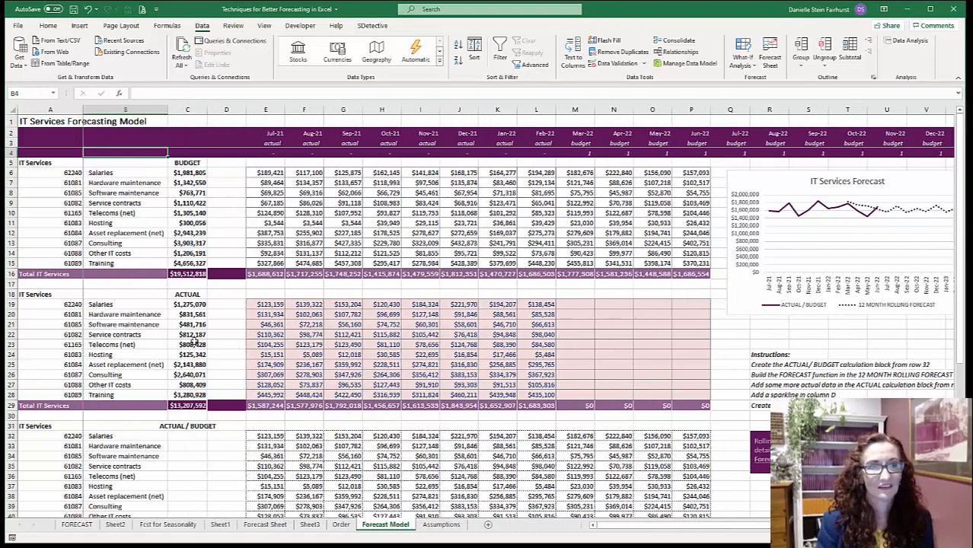
- Insert a line sparkline in D6 from the Salaries budget data E6:P6 and fill it down to D15
{"action": "left_click", "coordinate": [226, 173]}
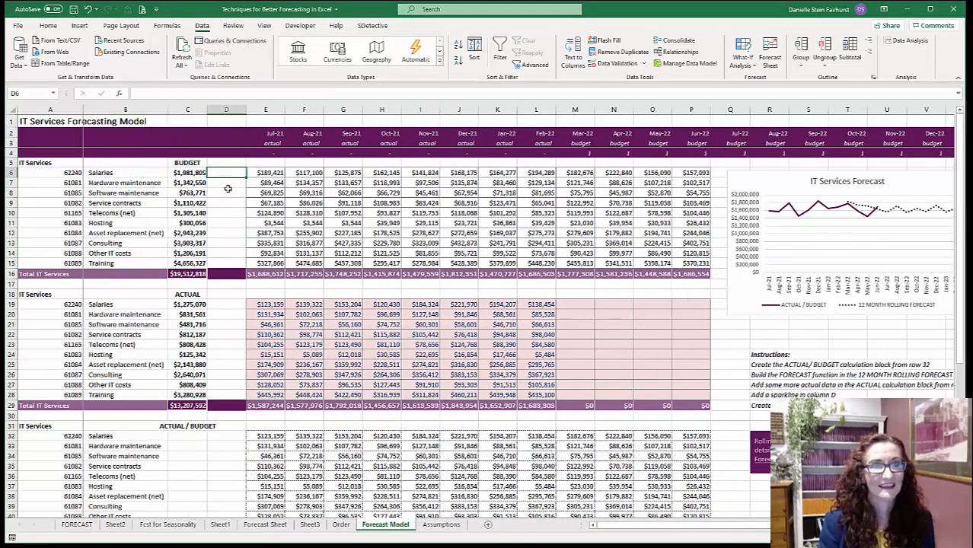
{"action": "left_click", "coordinate": [79, 26]}
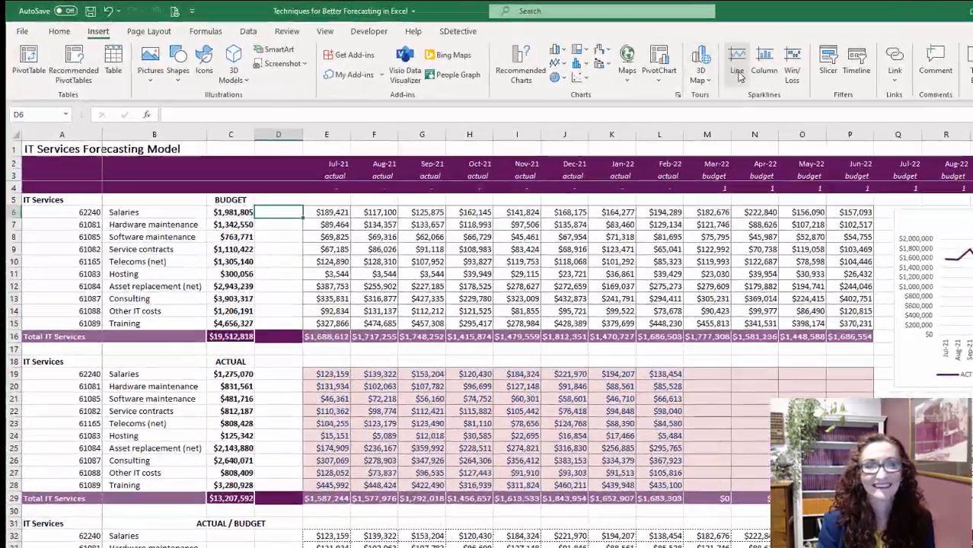
{"action": "left_click", "coordinate": [738, 76]}
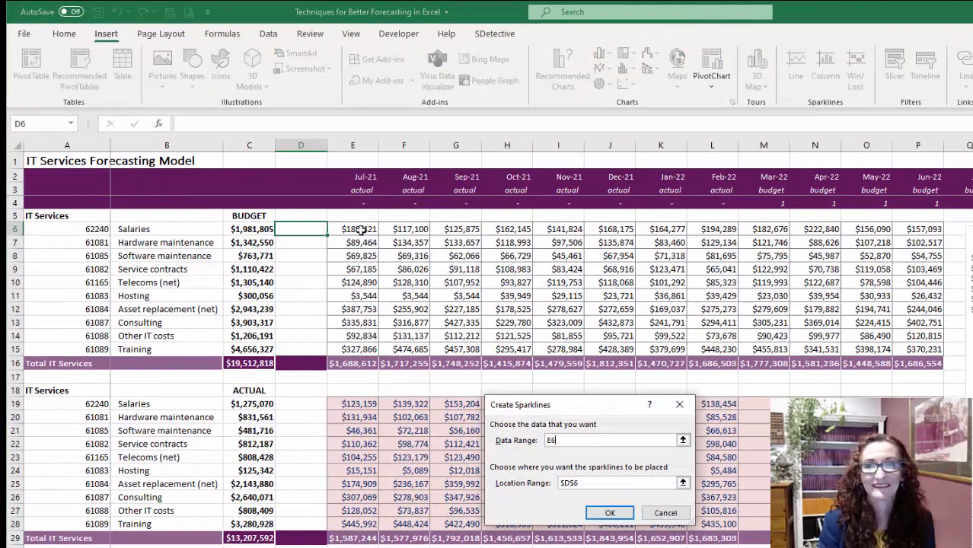
{"action": "left_click_drag", "start_coordinate": [335, 212], "coordinate": [723, 206]}
{"action": "left_click_drag", "start_coordinate": [781, 221], "coordinate": [921, 229]}
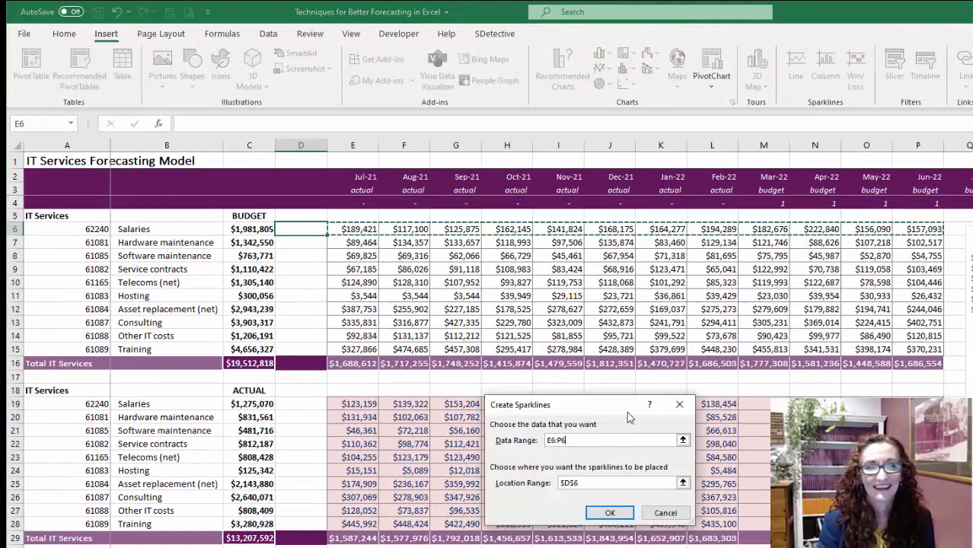
{"action": "left_click", "coordinate": [610, 513]}
{"action": "left_click_drag", "start_coordinate": [323, 346], "coordinate": [321, 354]}
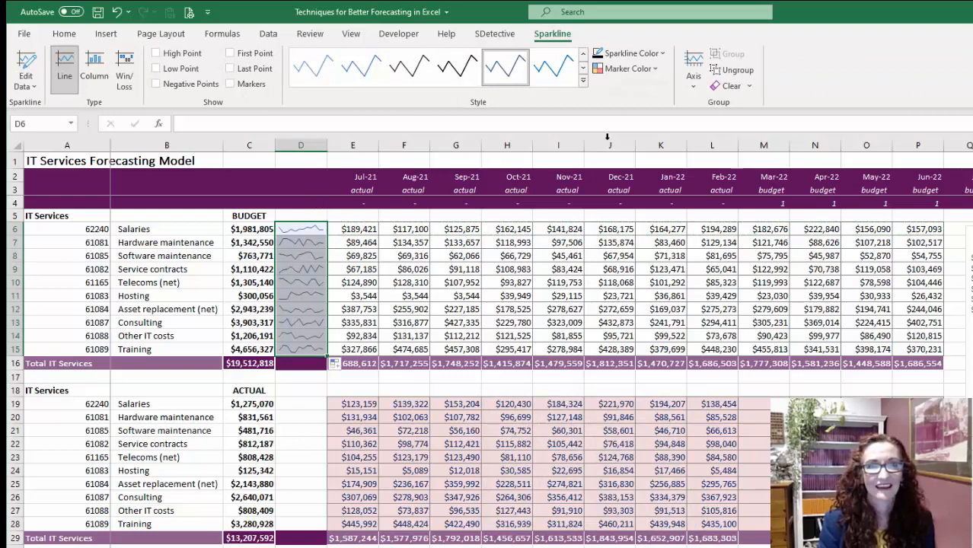
- Change the color of the budget sparklines in D6:D15 to the recently used dark purple
{"action": "left_click", "coordinate": [632, 53]}
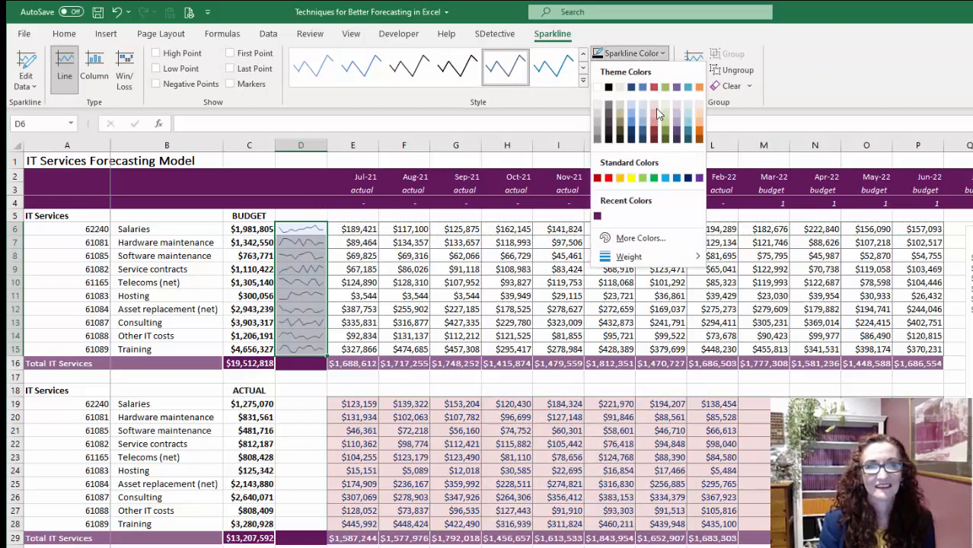
{"action": "left_click", "coordinate": [598, 216]}
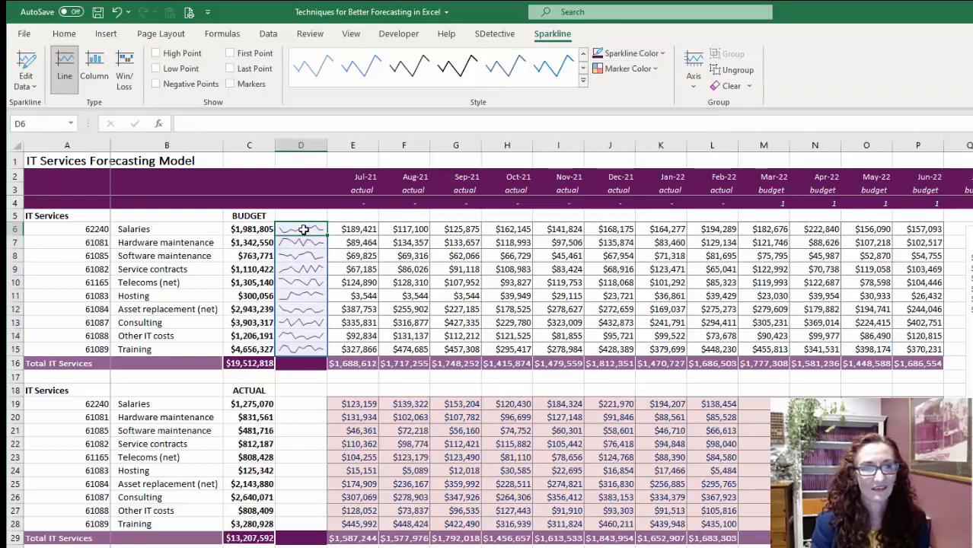
{"action": "left_click", "coordinate": [369, 241]}
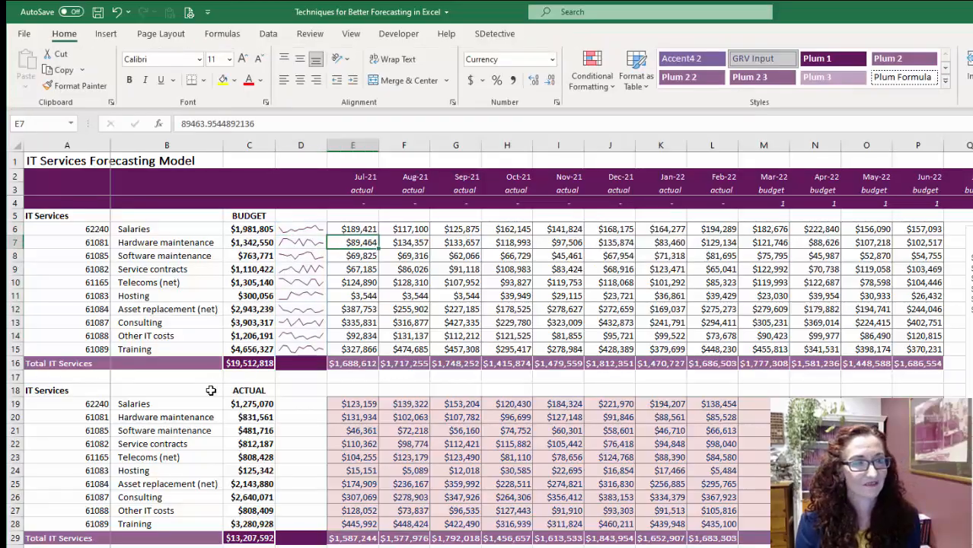